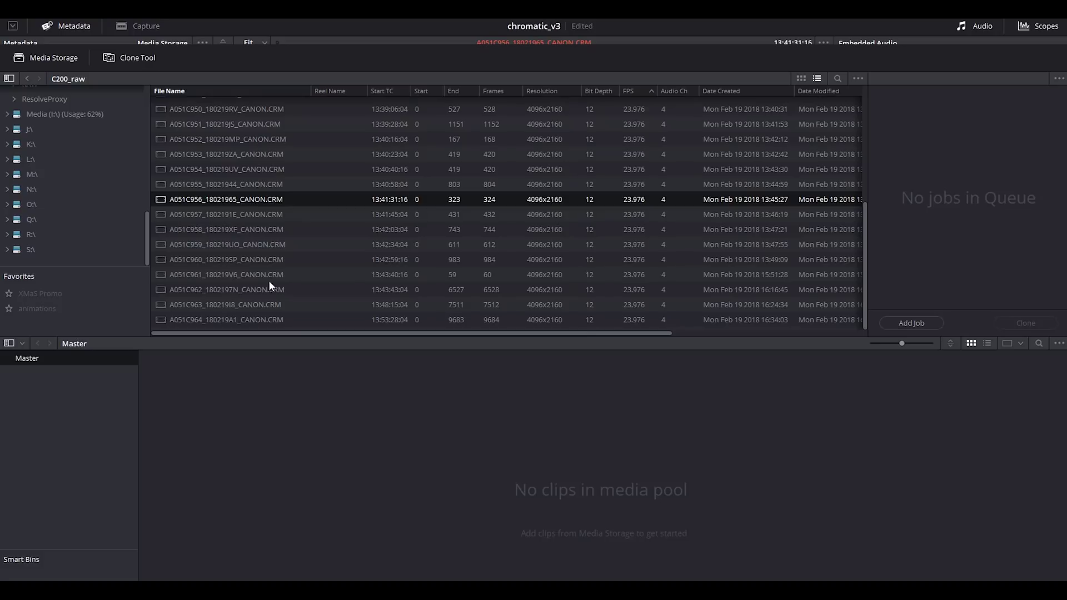
# Add the clip A051C956_18021965_CANON.CRM to the media pool and change the project's frame rate and video format to match it
pyautogui.moveTo(270, 281); pyautogui.dragTo(318, 497)
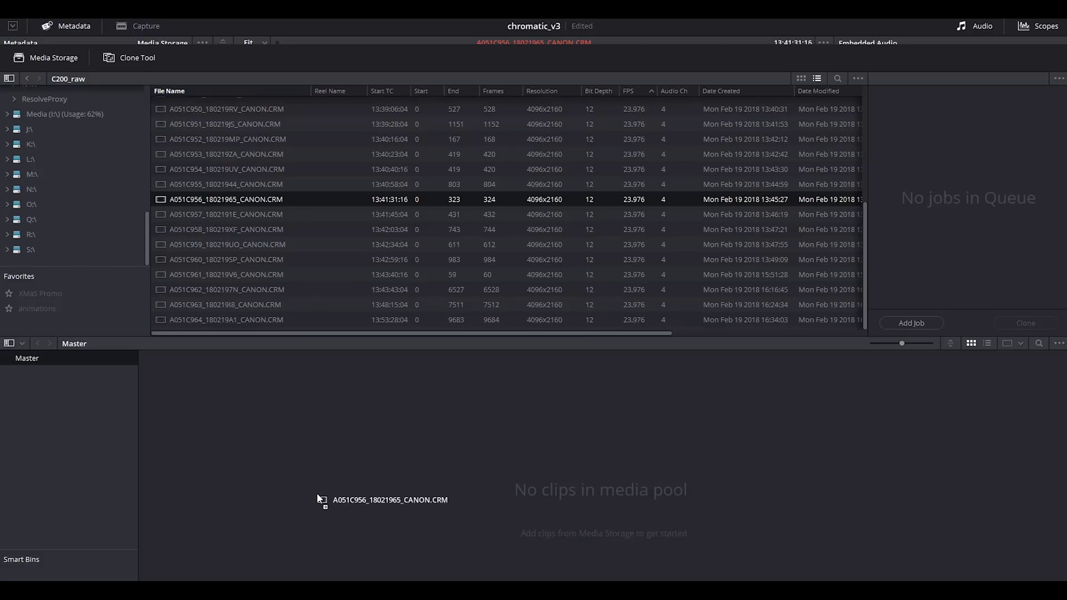
pyautogui.moveTo(317, 495); pyautogui.dragTo(317, 495)
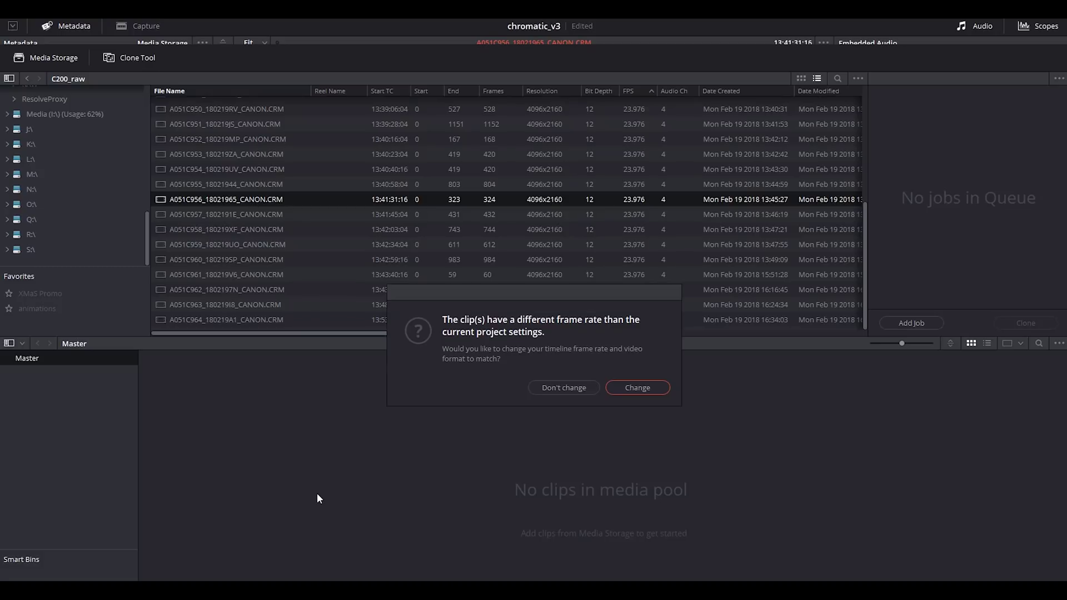
pyautogui.click(631, 394)
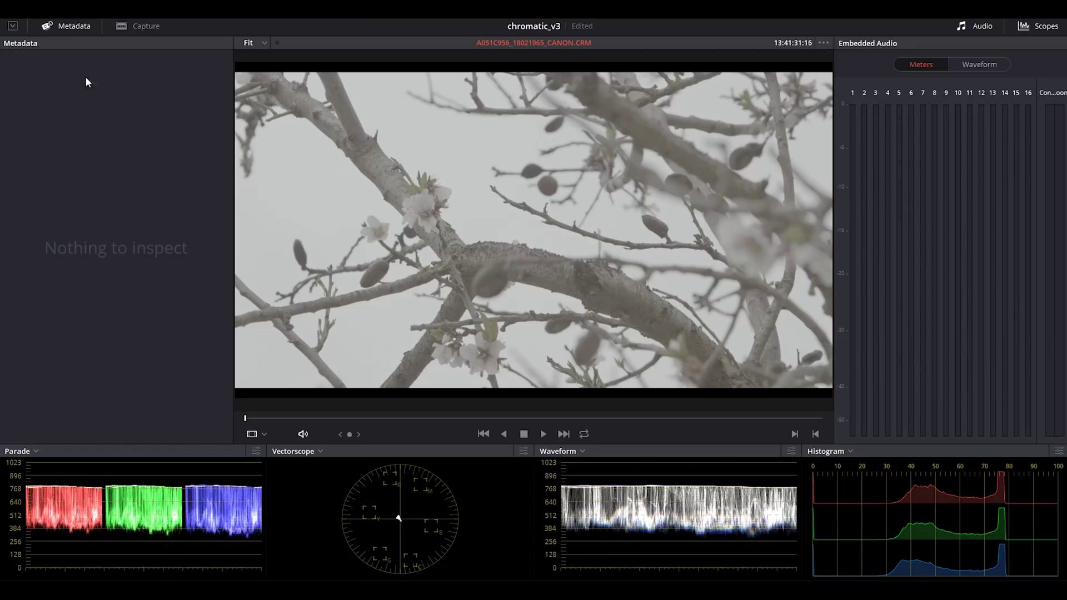
# Set the project's timeline resolution to 4096 x 2160 DCI and its monitoring video format to 4K 2160p 23.976, and save the settings
pyautogui.click(71, 13)
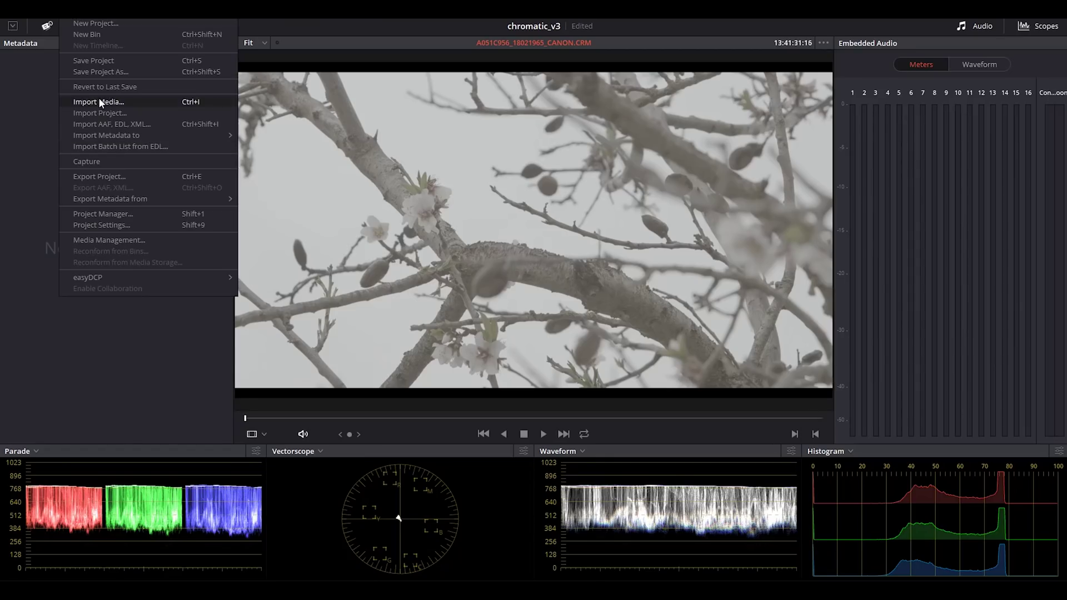
pyautogui.click(98, 226)
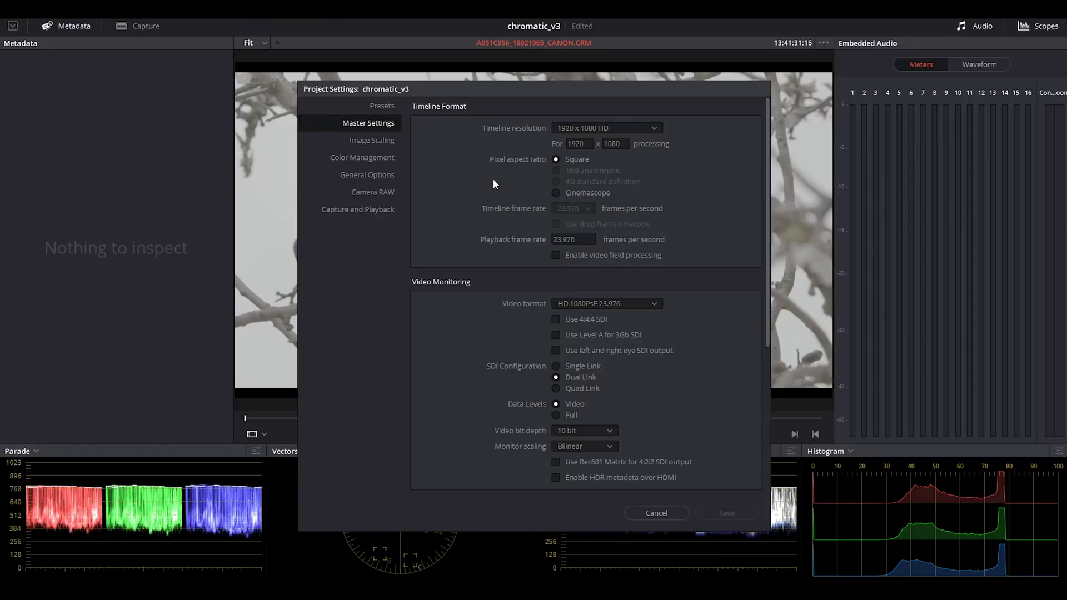
pyautogui.click(588, 128)
pyautogui.scroll(-3, 625, 202)
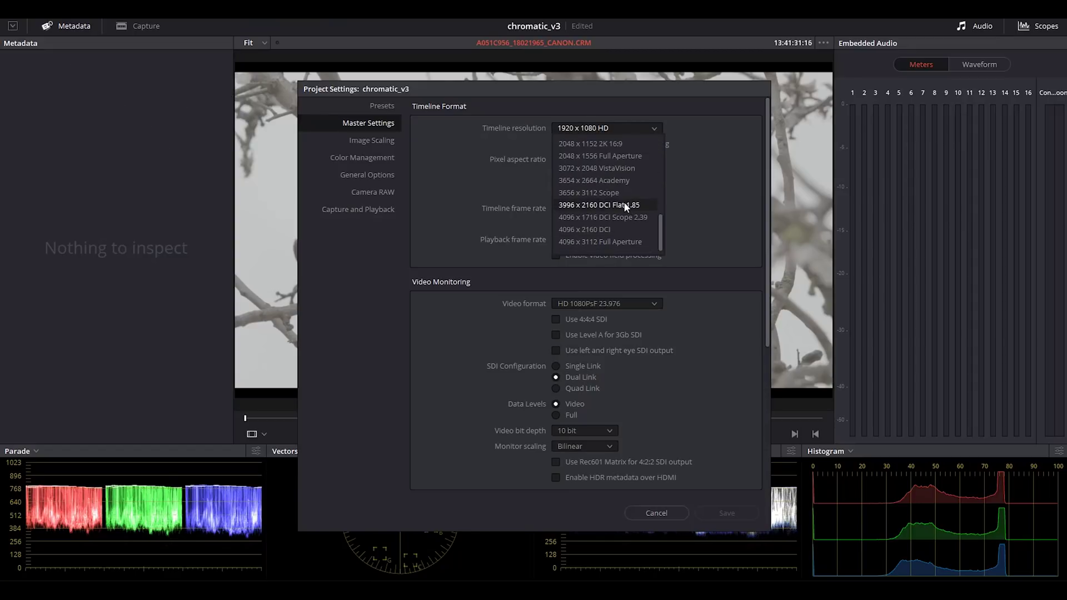
pyautogui.click(608, 229)
pyautogui.click(593, 303)
pyautogui.scroll(-3, 601, 367)
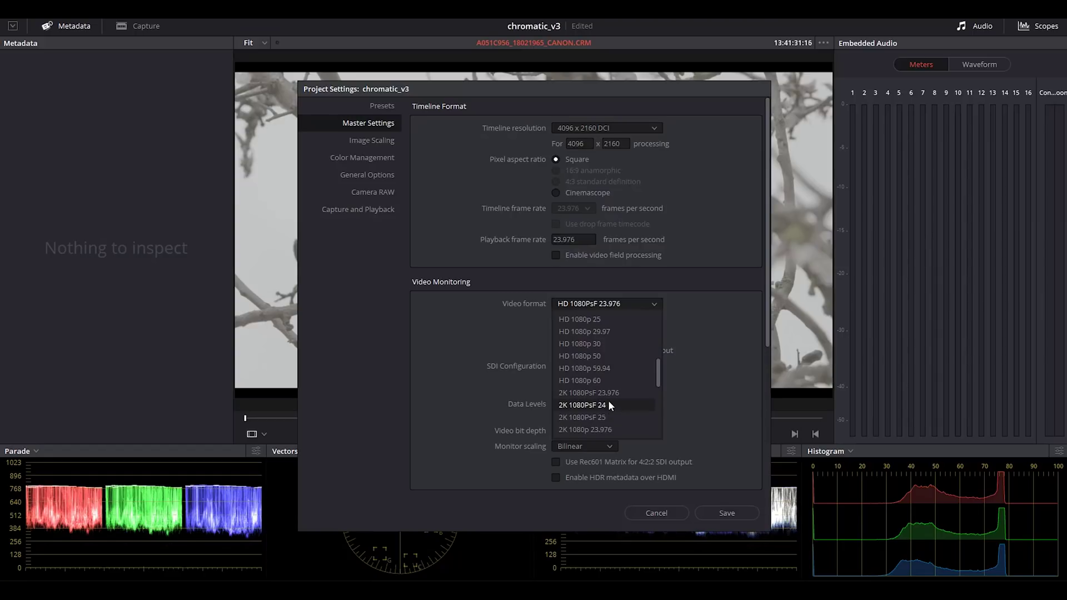
pyautogui.scroll(-5, 608, 412)
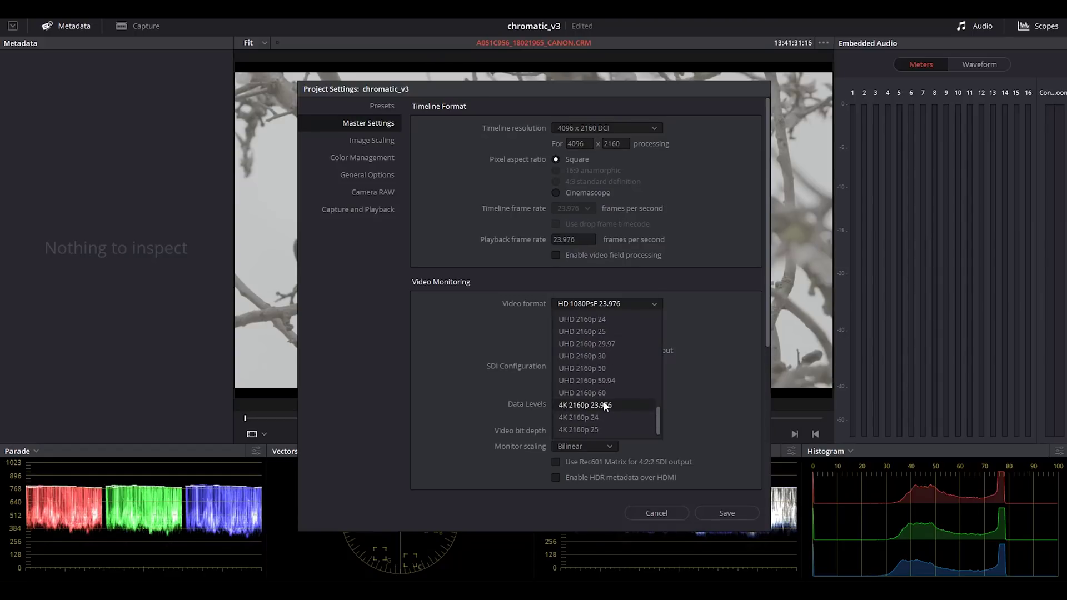
pyautogui.click(605, 405)
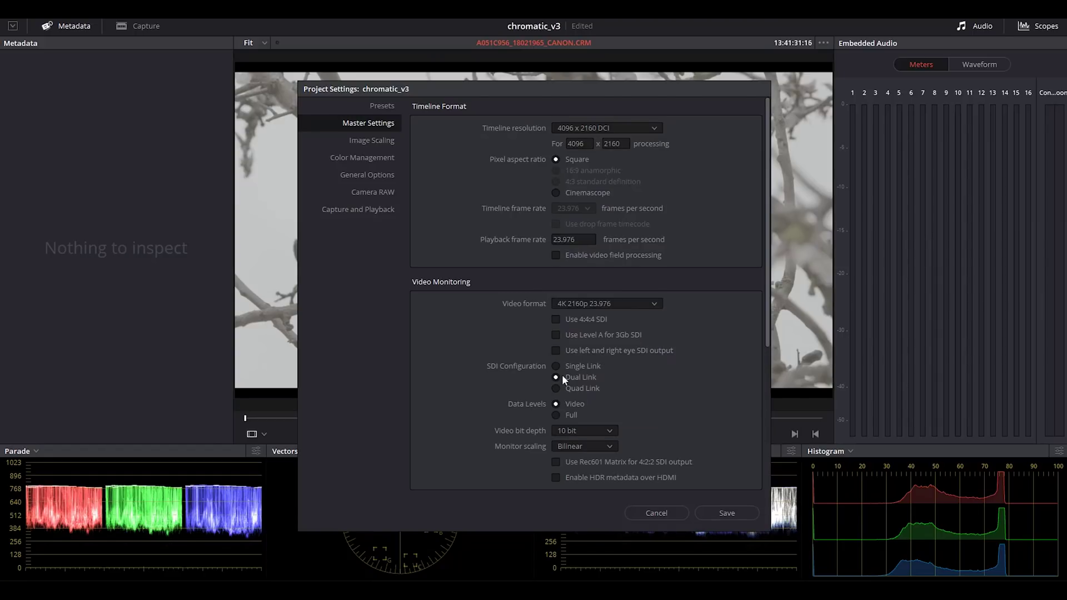
pyautogui.click(717, 512)
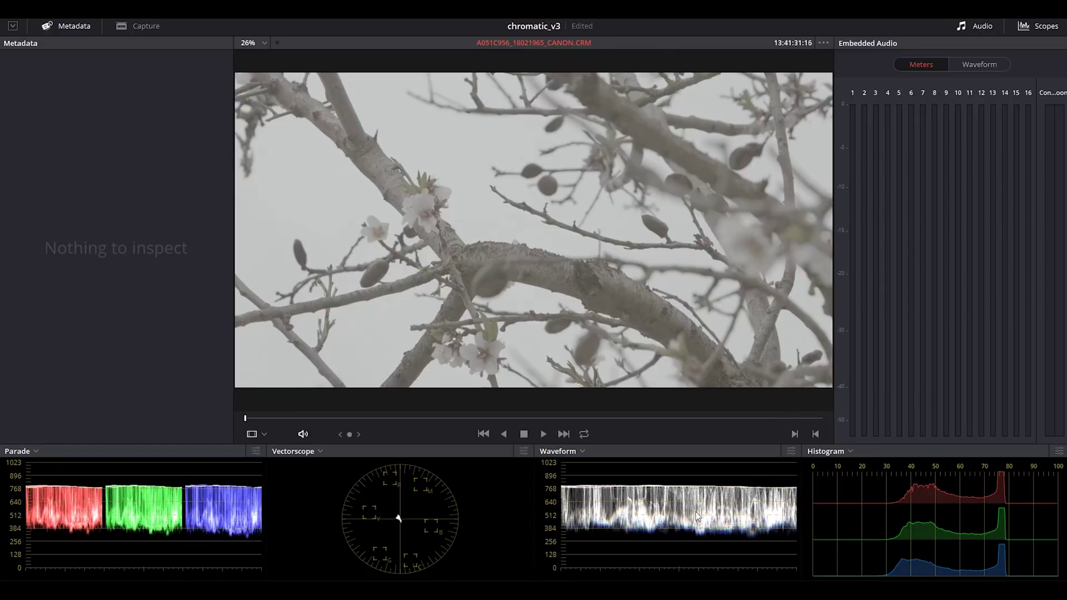
# Place the Canon clip at the start of Timeline 1 on the Edit page and move the playhead to 01:00:00:14
pyautogui.hotkey('shift', '4')
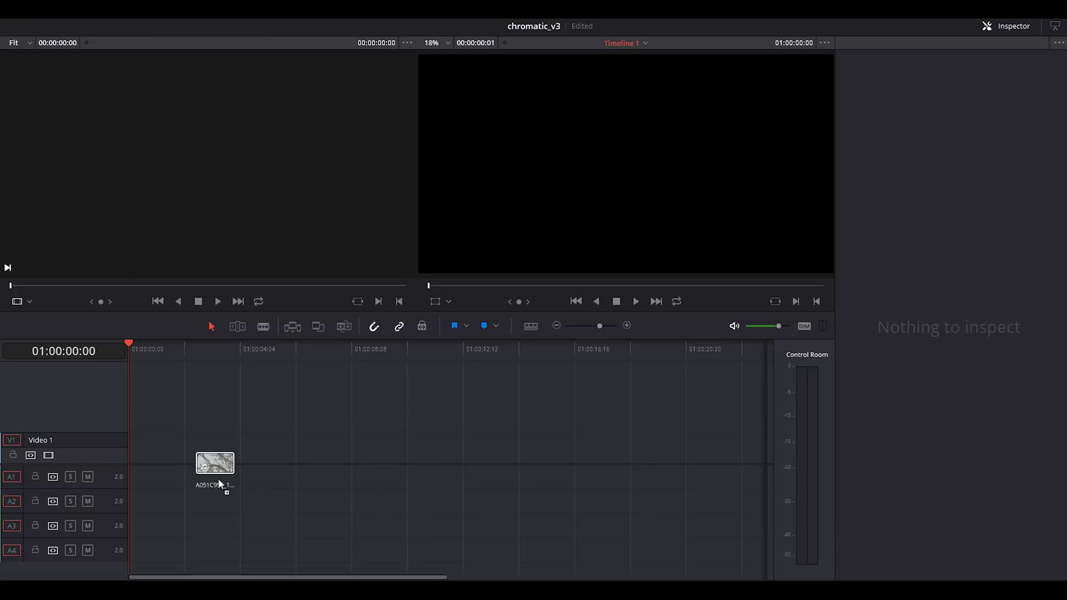
pyautogui.moveTo(218, 478); pyautogui.dragTo(133, 478)
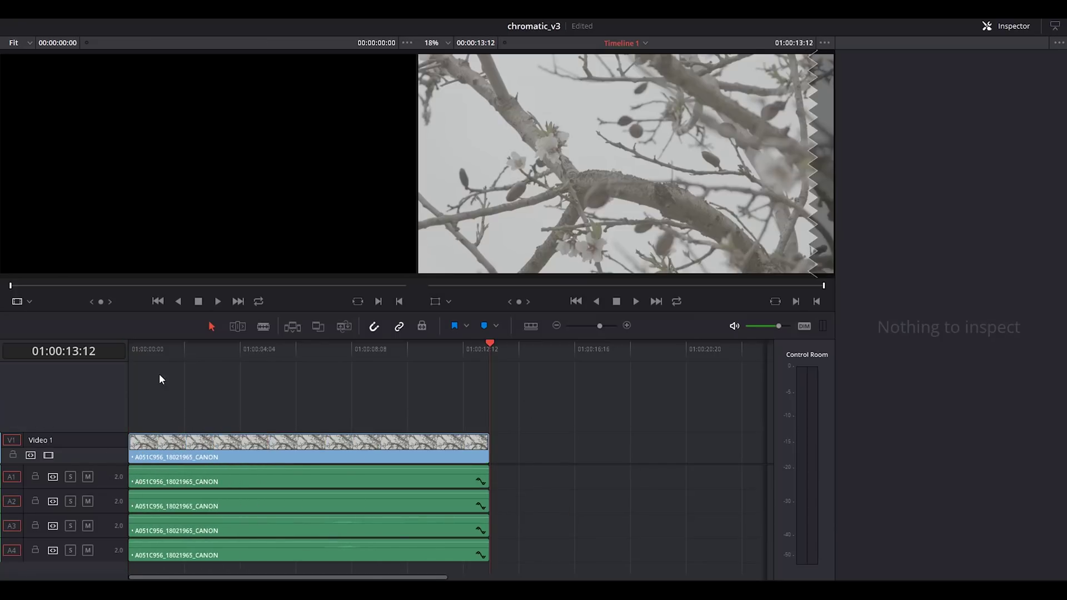
pyautogui.click(146, 369)
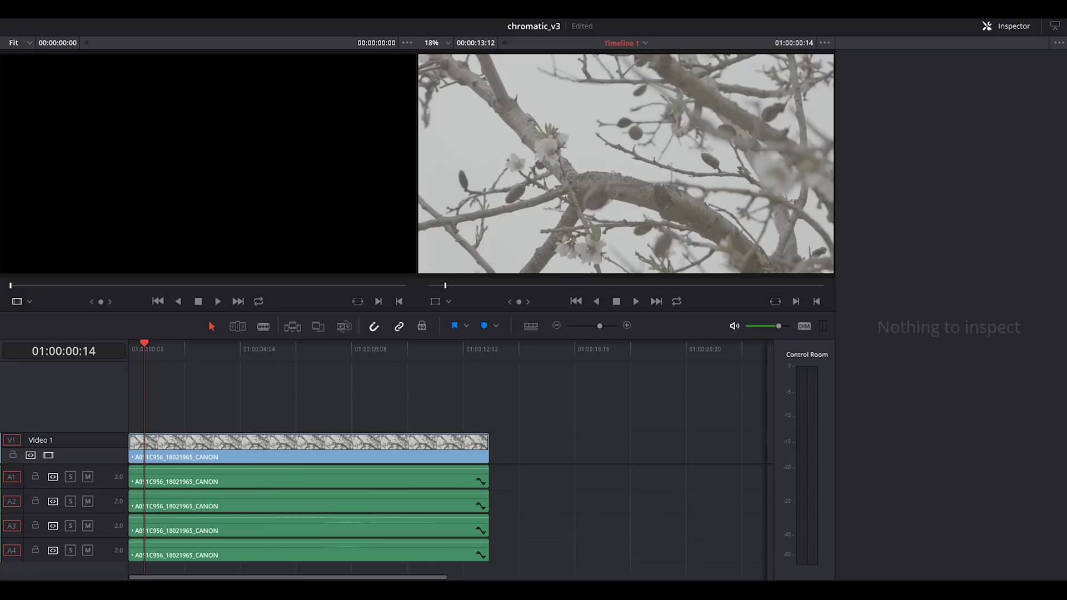
# On the Color page, reposition node 01 close to the source input and apply a 3D LUT to it
pyautogui.hotkey('shift', '6')
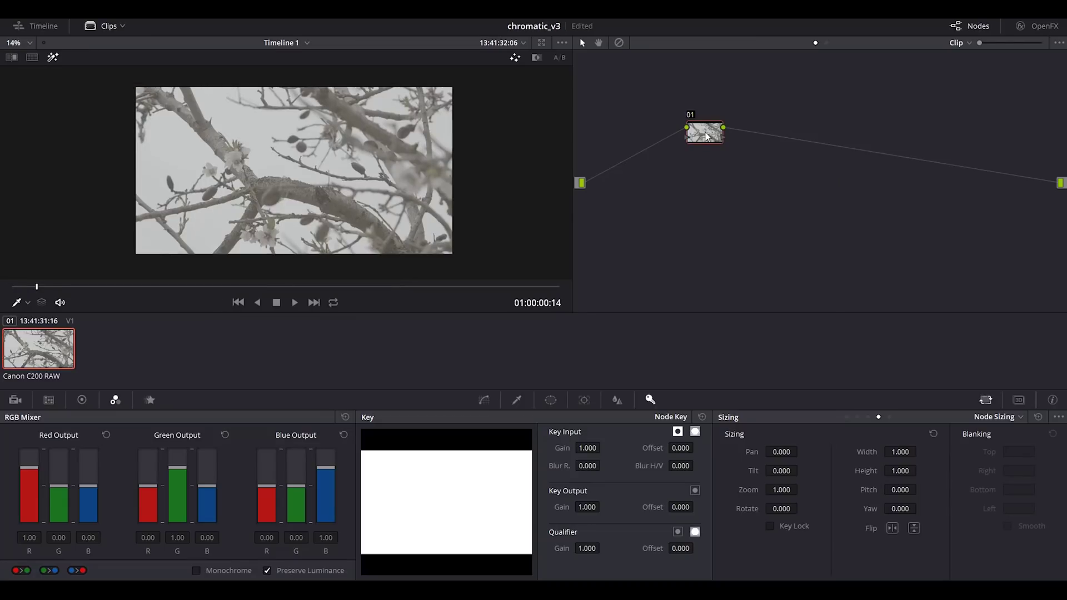
pyautogui.moveTo(707, 136); pyautogui.dragTo(634, 180)
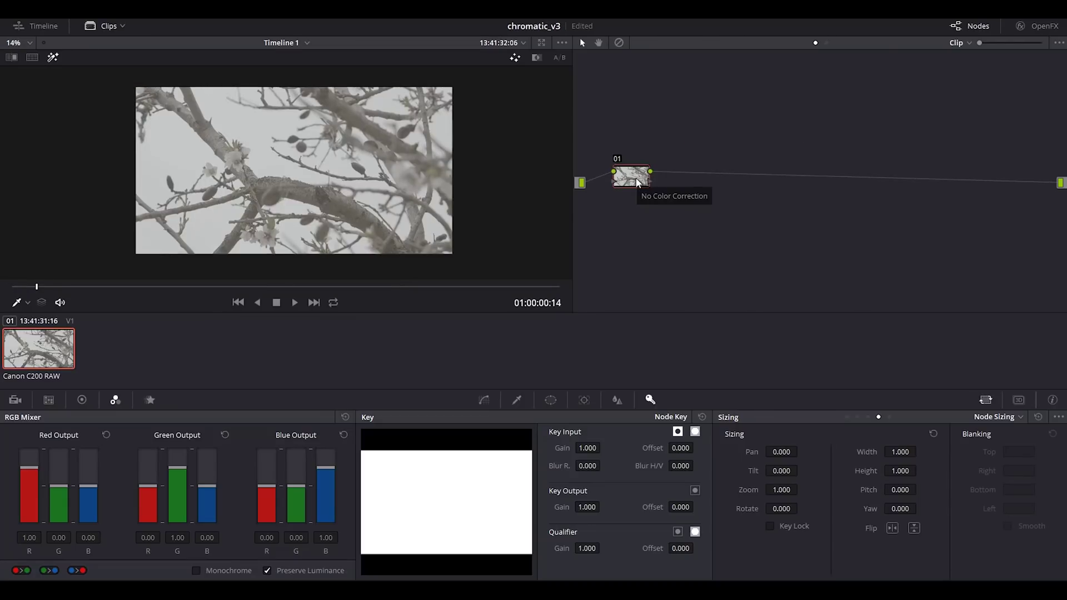
pyautogui.rightClick(636, 180)
pyautogui.moveTo(661, 302)
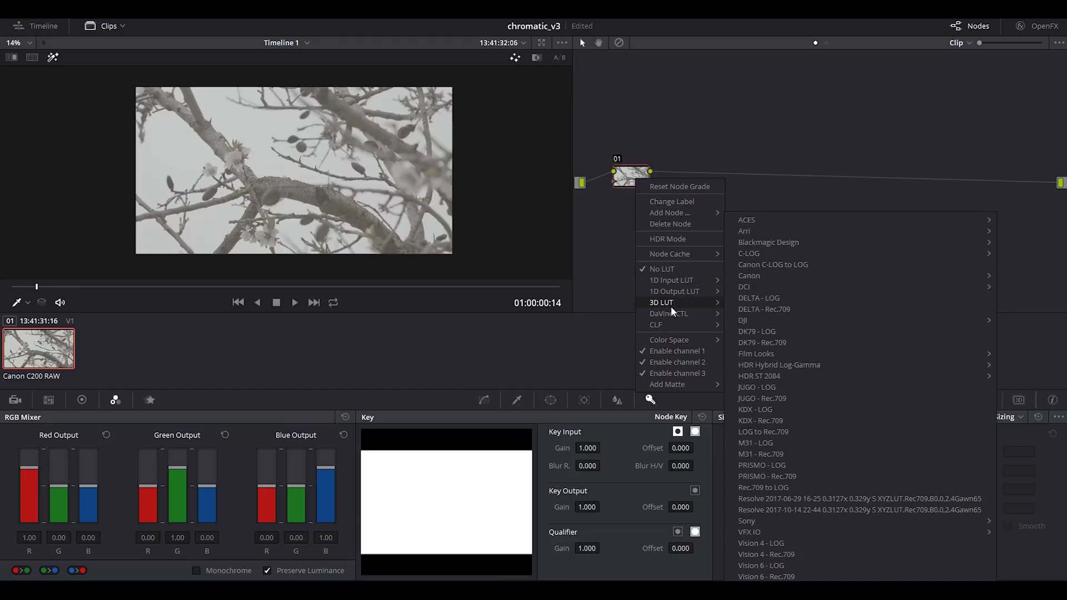
pyautogui.moveTo(756, 234)
pyautogui.click(716, 240)
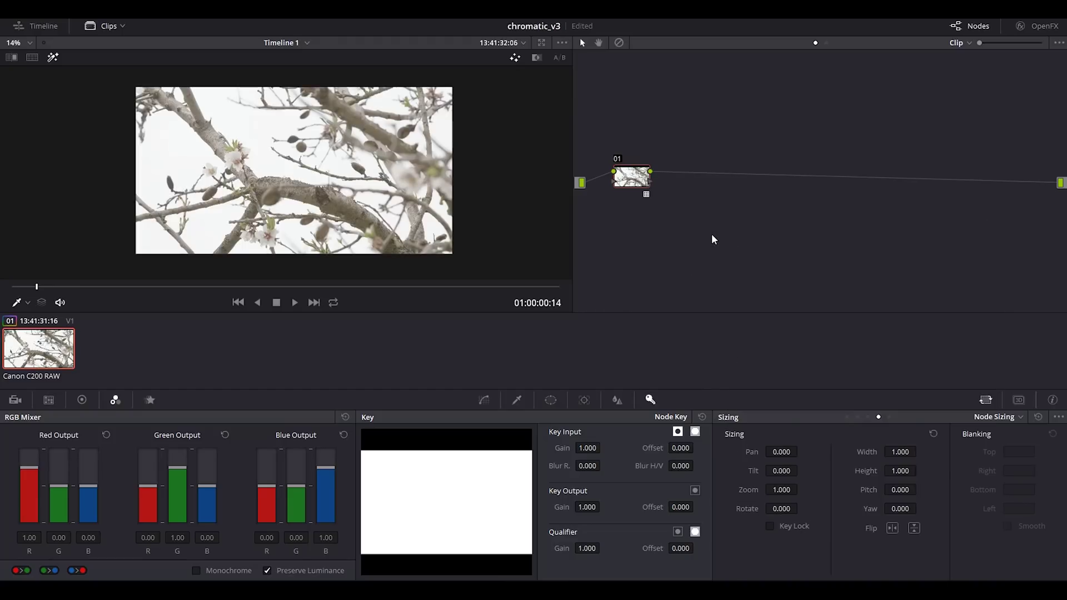
# Add a serial node after node 01 and lower its master Lift to -0.12 in the primaries wheels
pyautogui.hotkey('alt', 's')
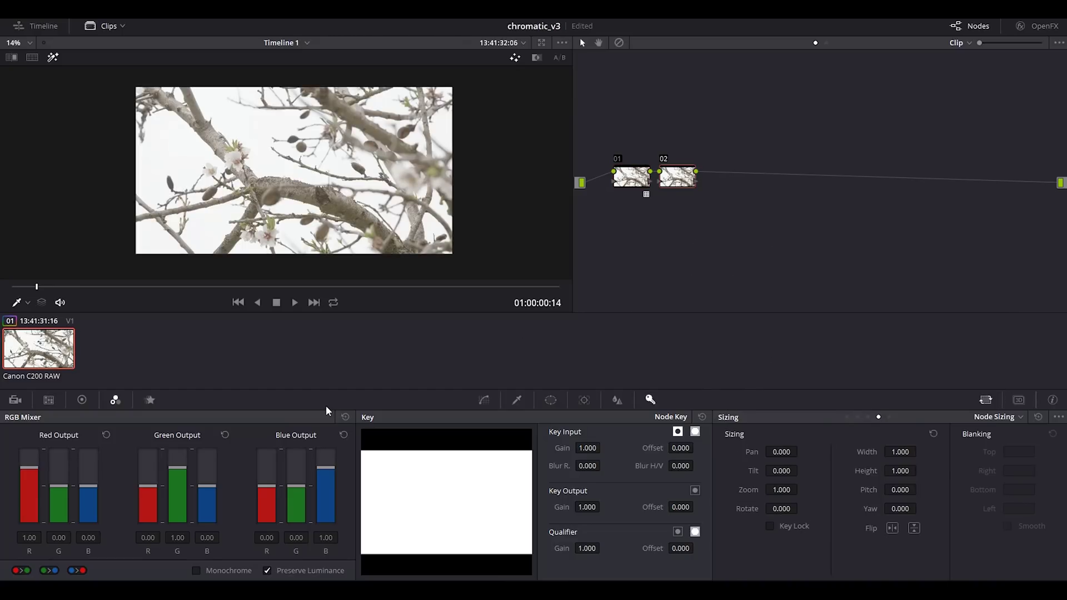
pyautogui.click(93, 404)
pyautogui.scroll(-10, 41, 524)
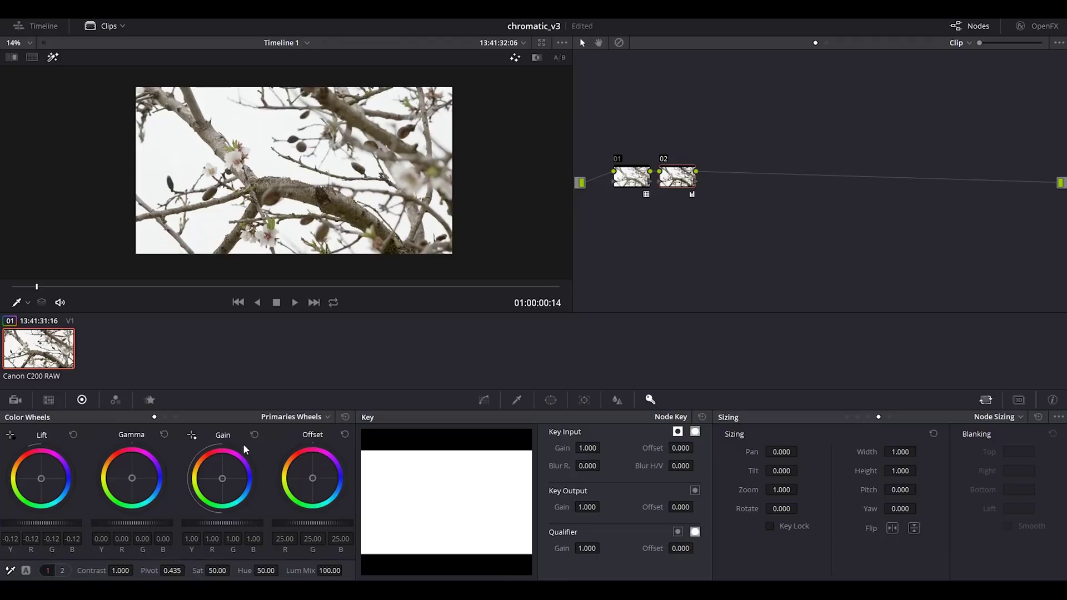
# Add a third serial node and raise red in Red Output, green in Green Output and blue in Blue Output to 2.00 with the RGB Mixer
pyautogui.hotkey('alt', 's')
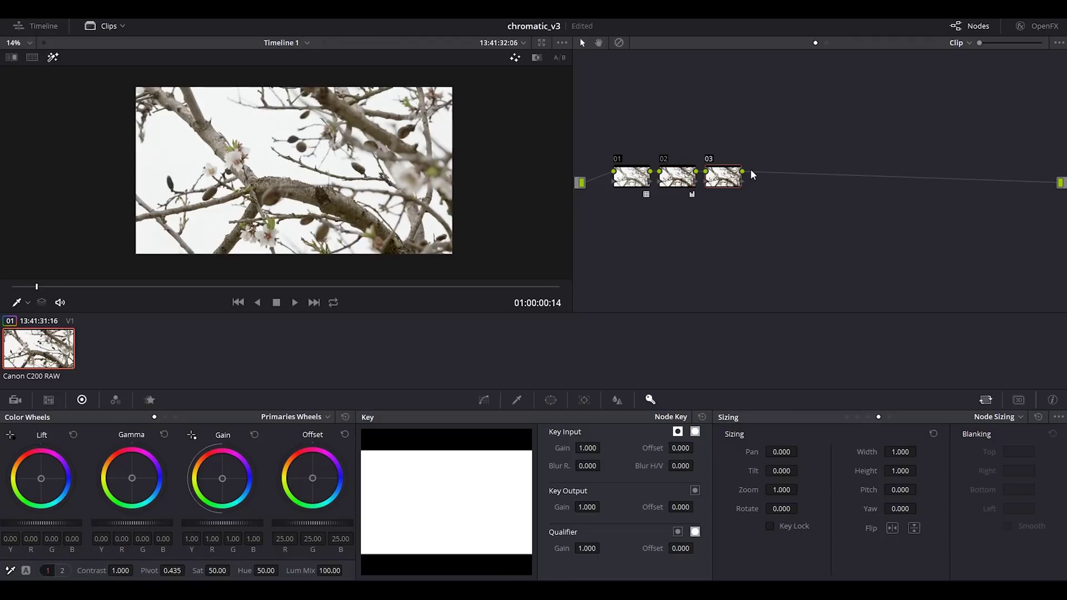
pyautogui.click(115, 401)
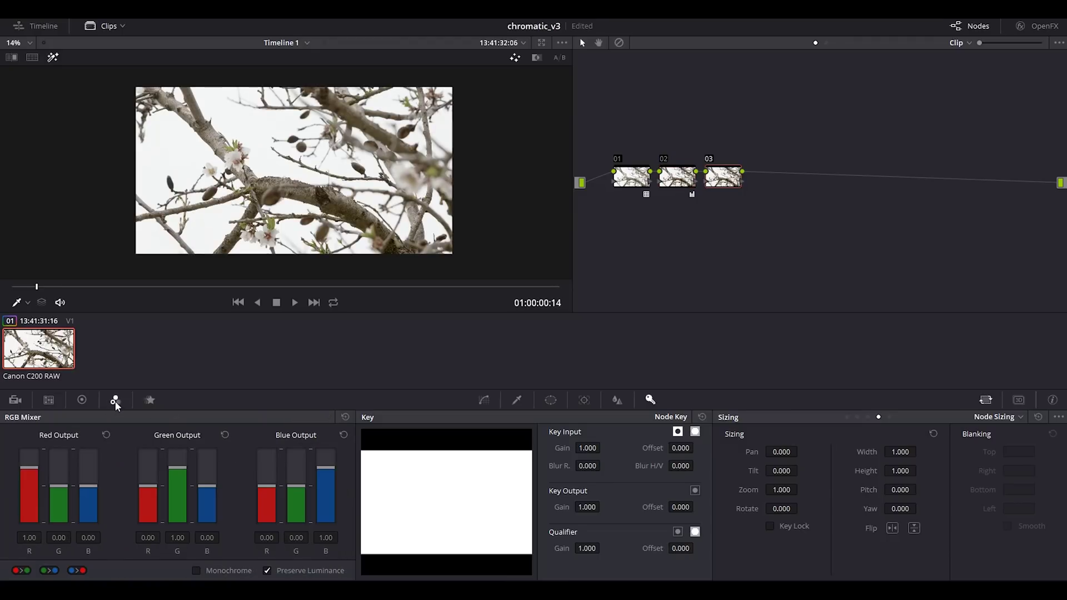
pyautogui.moveTo(34, 483); pyautogui.dragTo(34, 448)
pyautogui.moveTo(184, 482); pyautogui.dragTo(183, 448)
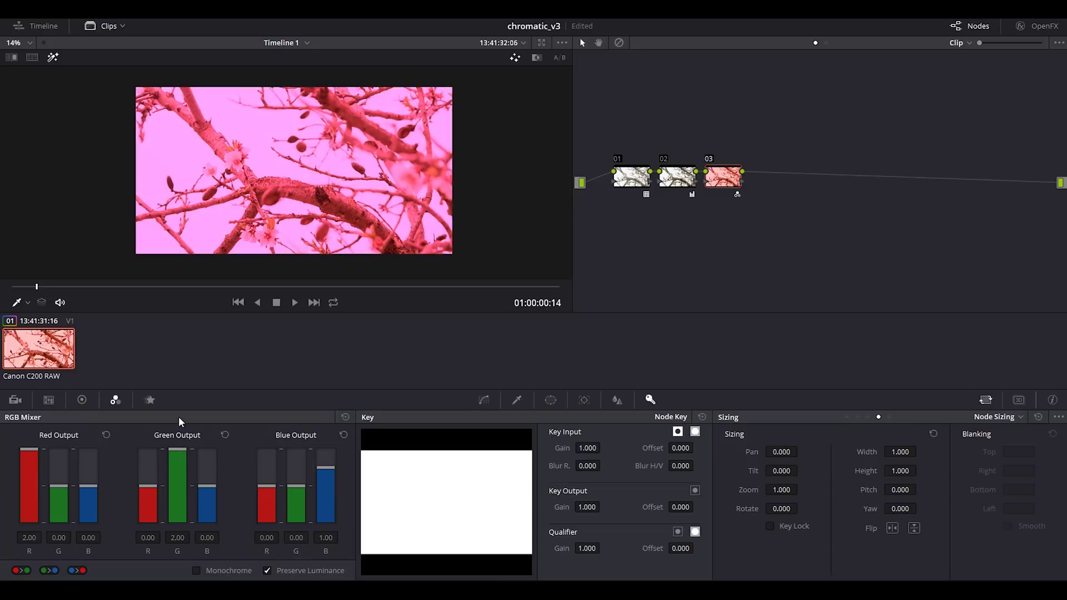
pyautogui.moveTo(318, 484); pyautogui.dragTo(325, 420)
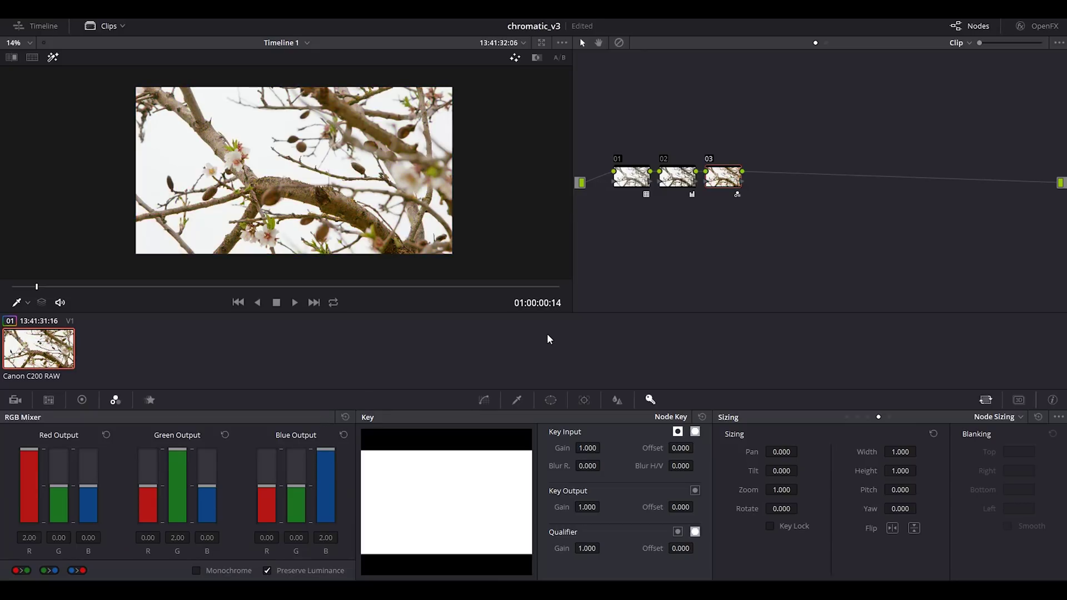
# Inspect the colour fringing around the almond pod up close and add a splitter combiner node after node 03
pyautogui.scroll(8, 196, 199)
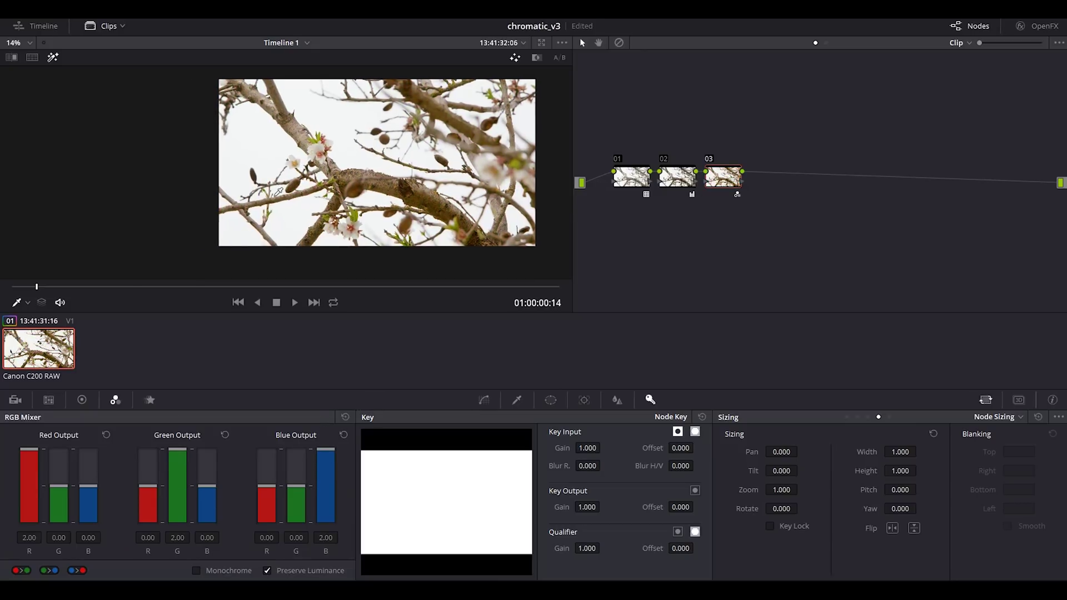
pyautogui.scroll(6, 266, 201)
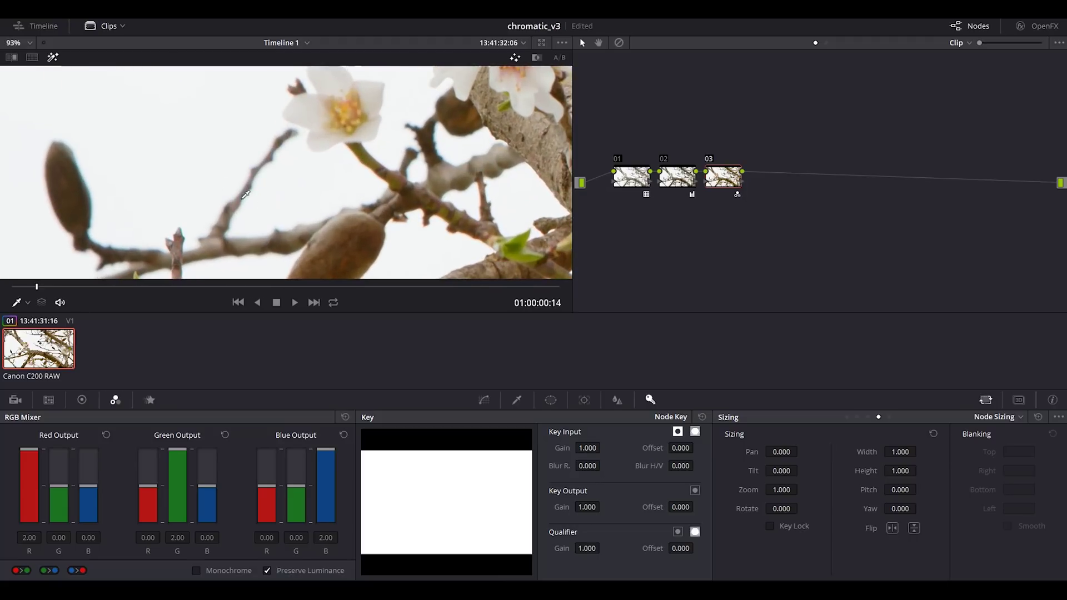
pyautogui.moveTo(488, 170); pyautogui.dragTo(319, 169)
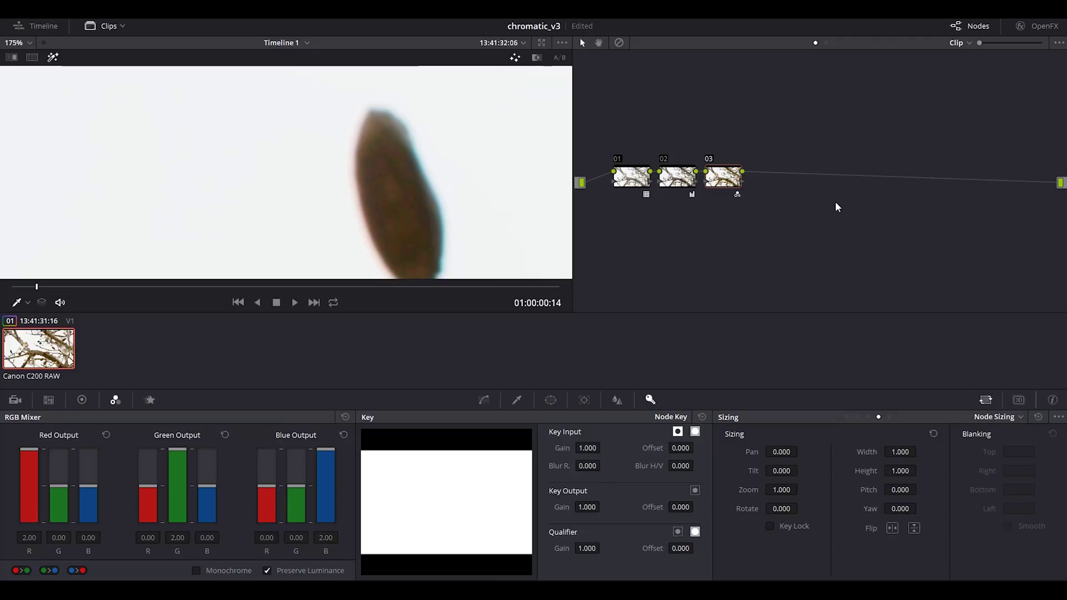
pyautogui.click(274, 12)
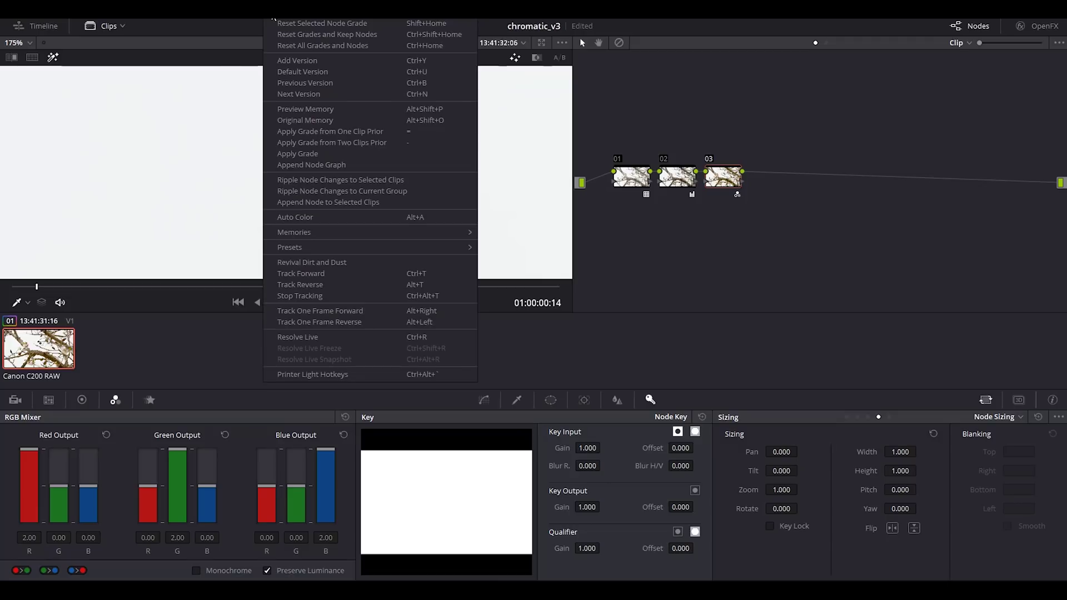
pyautogui.moveTo(302, 12)
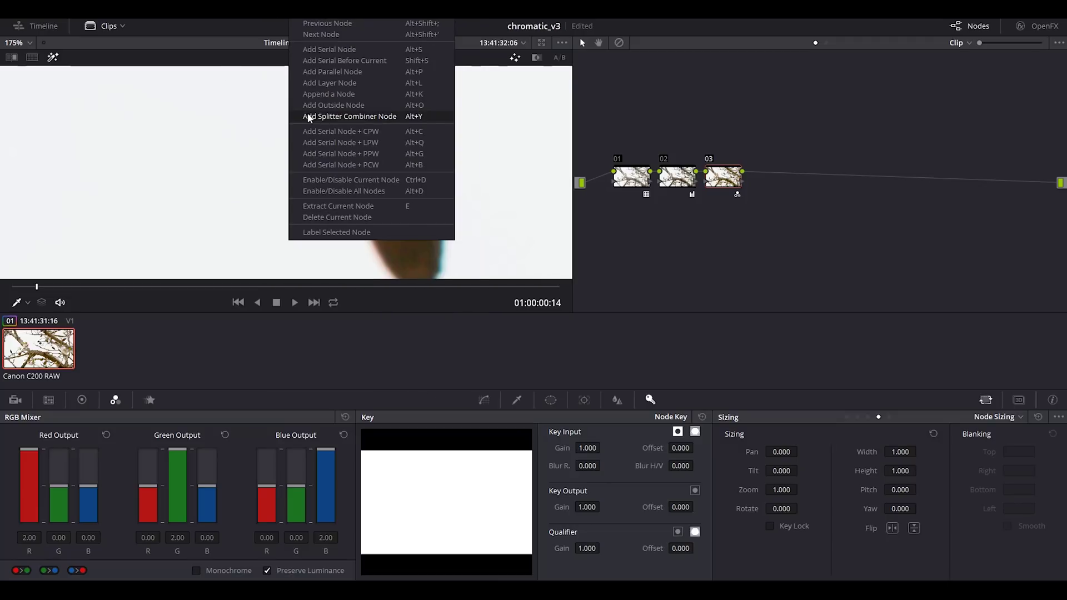
pyautogui.click(308, 117)
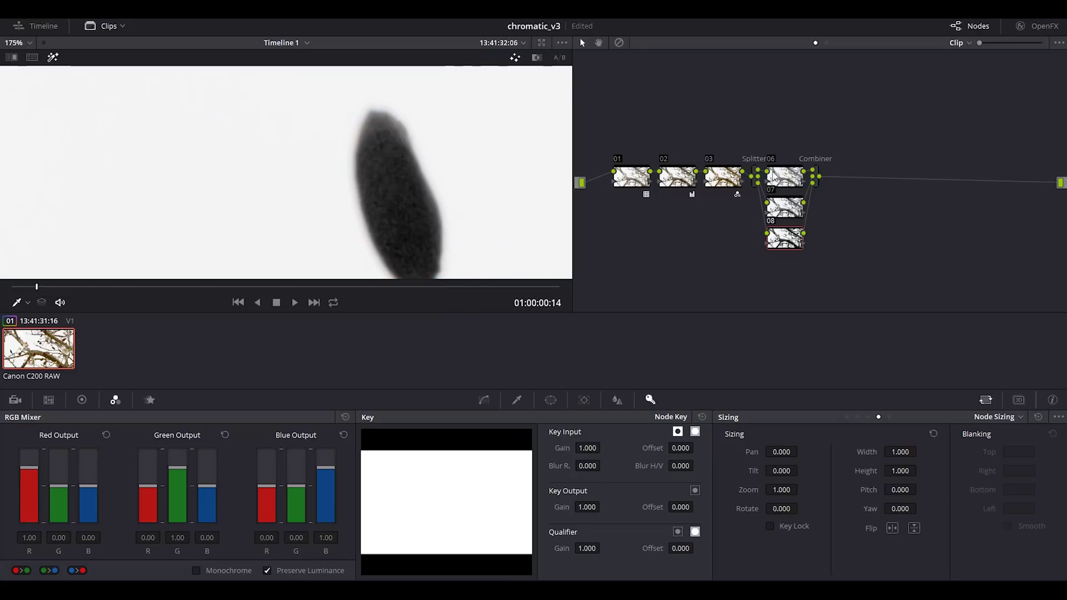
# Label the three nodes between the splitter and combiner R, G and B from top to bottom and space them apart vertically
pyautogui.moveTo(774, 176); pyautogui.dragTo(786, 124)
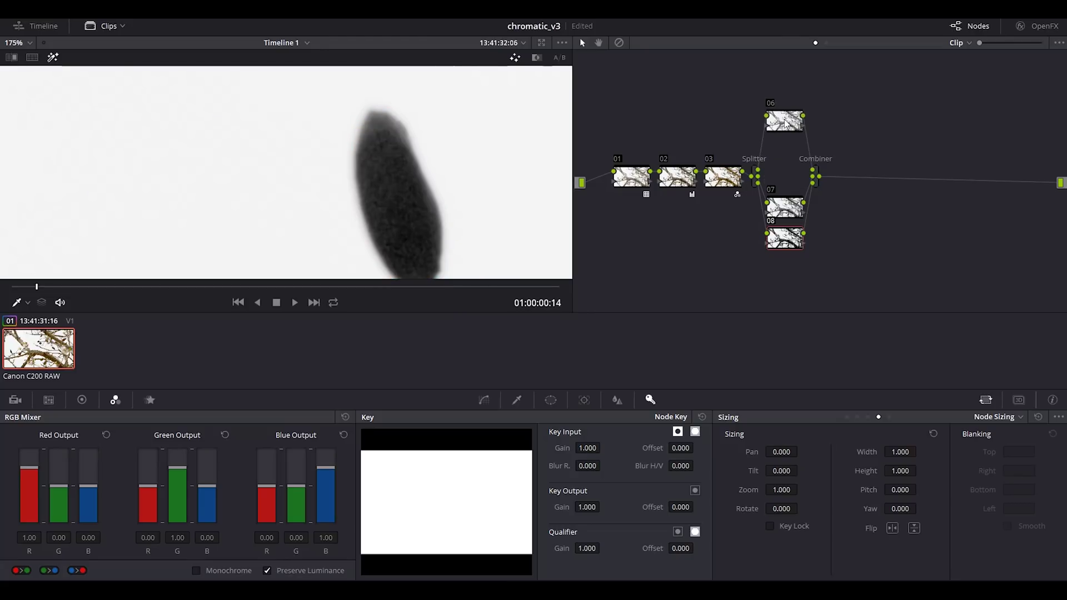
pyautogui.rightClick(786, 123)
pyautogui.click(800, 144)
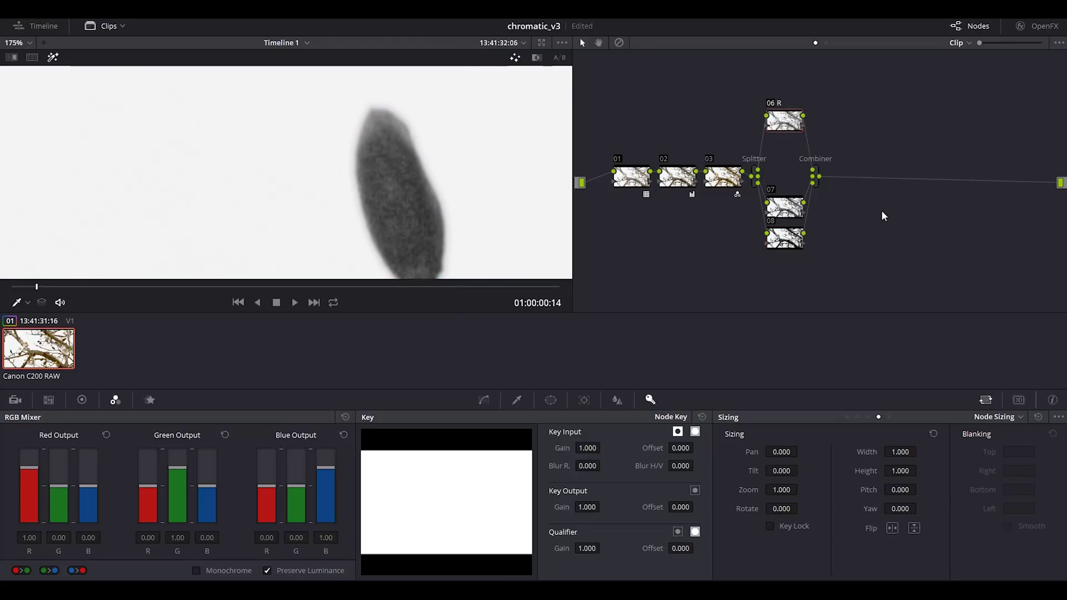
pyautogui.rightClick(784, 208)
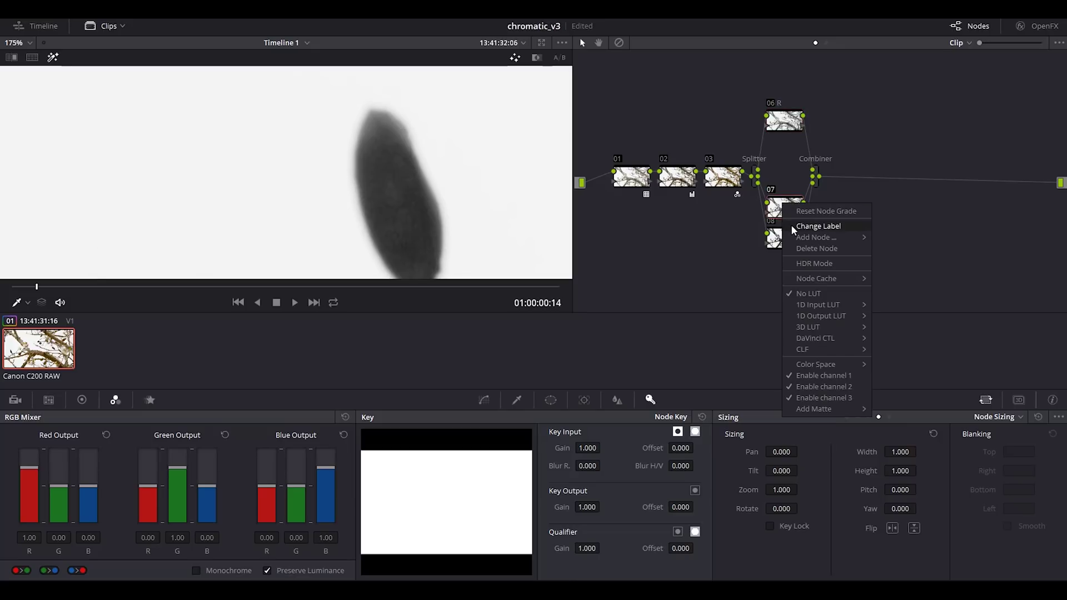
pyautogui.click(794, 229)
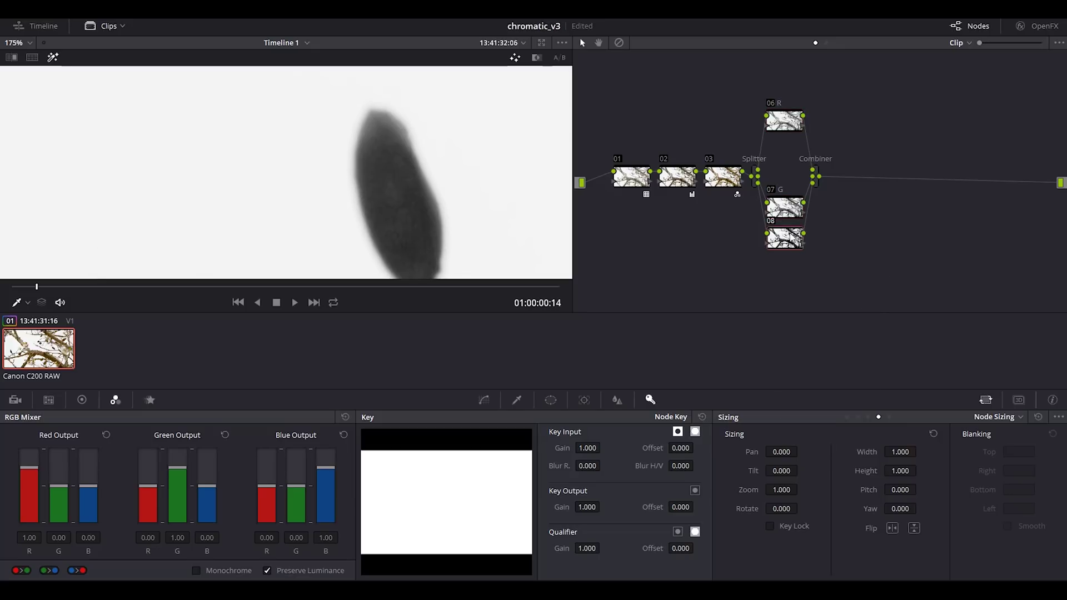
pyautogui.rightClick(791, 236)
pyautogui.click(809, 258)
pyautogui.write('B')
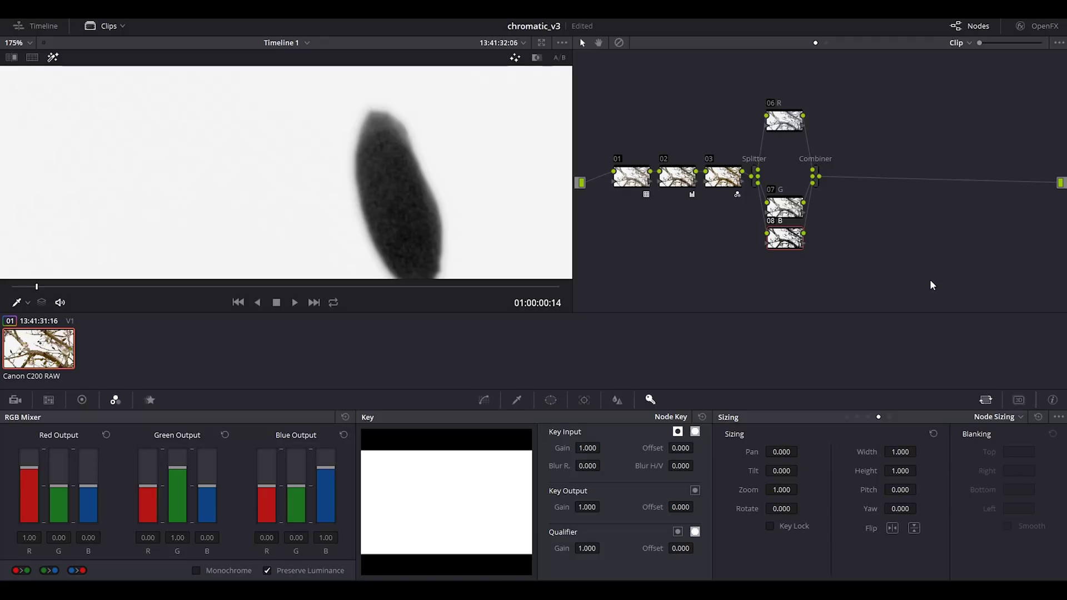
pyautogui.moveTo(774, 233); pyautogui.dragTo(770, 257)
pyautogui.moveTo(784, 202); pyautogui.dragTo(785, 213)
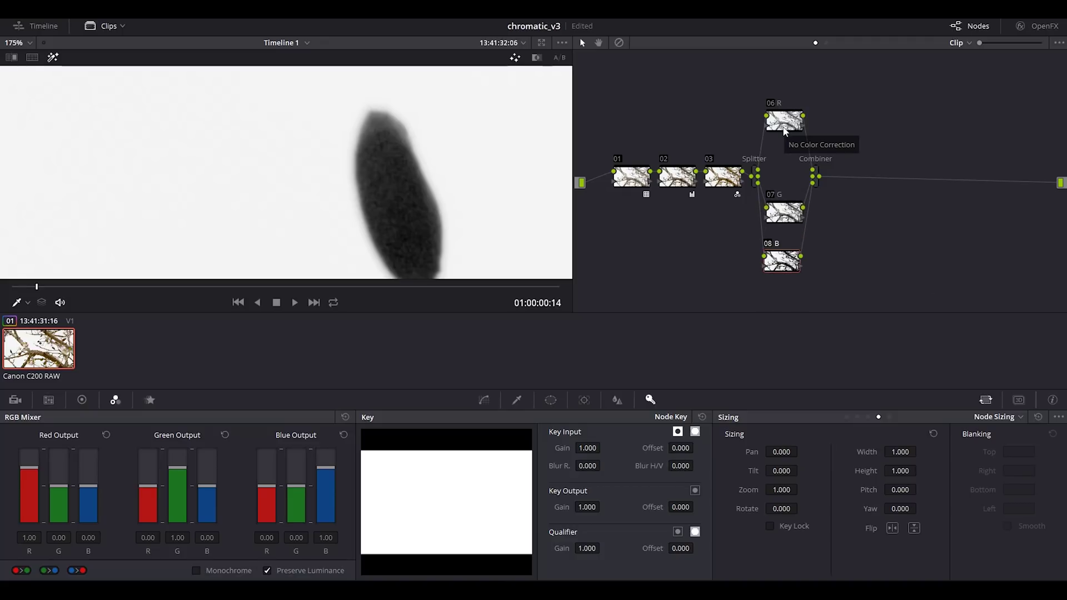
# Add a serial node after the combiner and set the R node's sizing Zoom to 1.001 with Highlight switched off
pyautogui.click(816, 187)
pyautogui.hotkey('alt', 's')
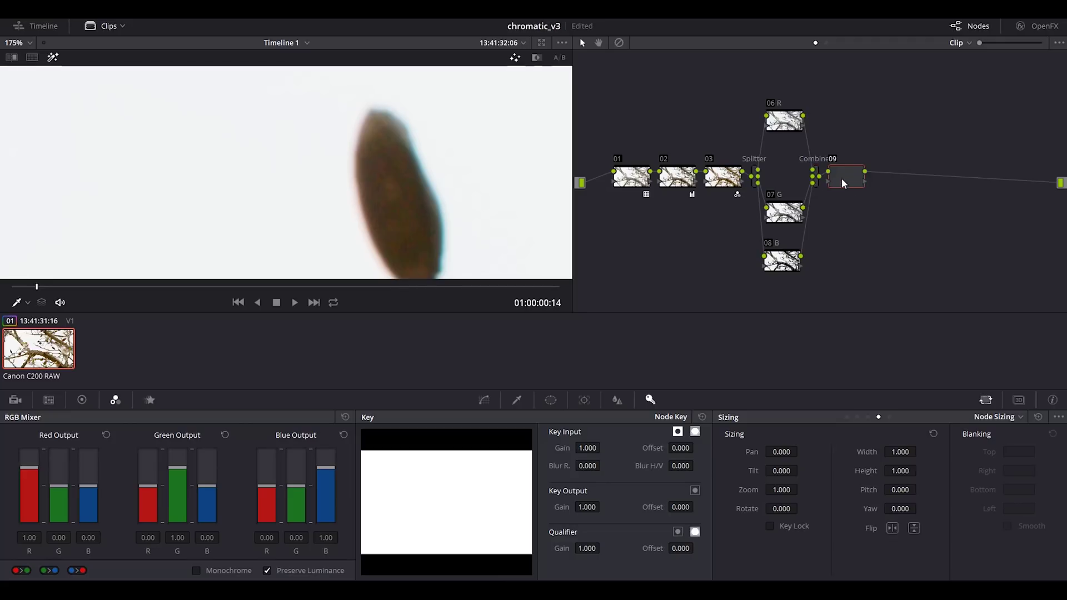
pyautogui.click(788, 127)
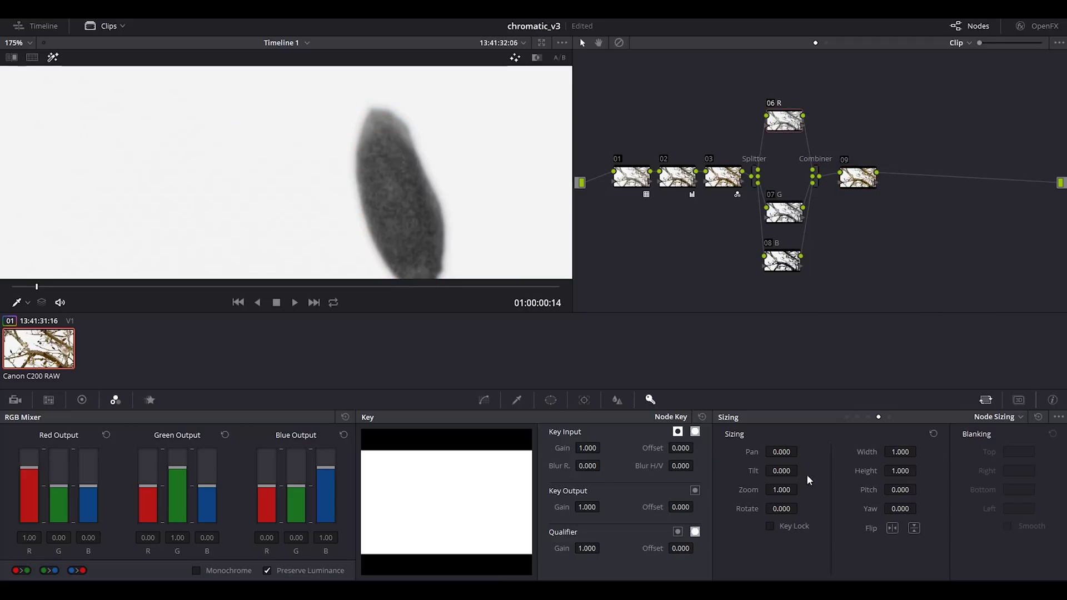
pyautogui.hotkey('shift', 'h')
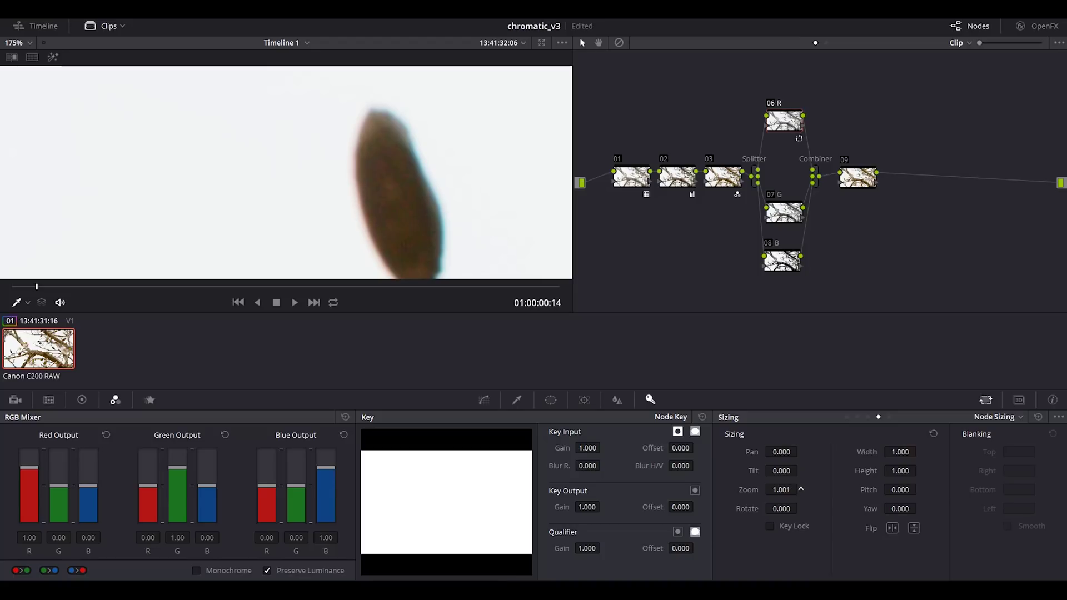
pyautogui.moveTo(790, 490); pyautogui.dragTo(793, 490)
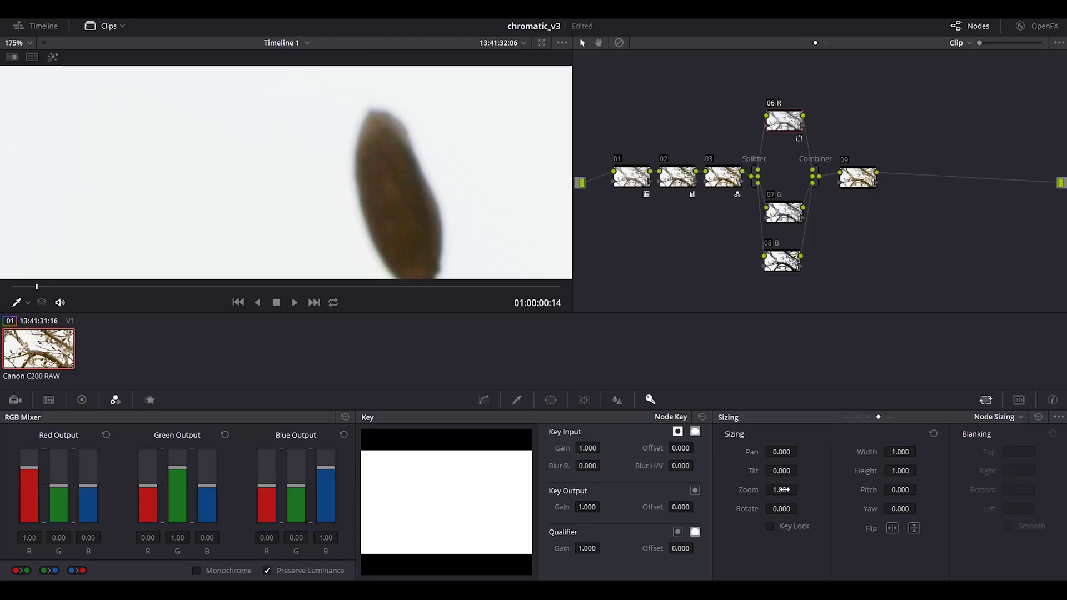
pyautogui.moveTo(785, 490); pyautogui.dragTo(780, 490)
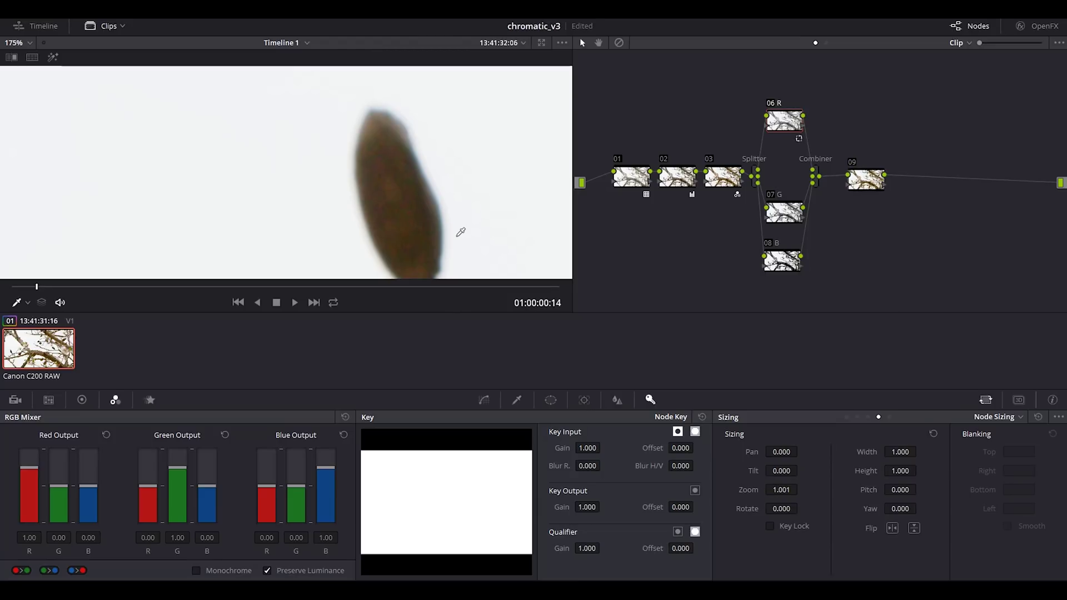
# Examine the branch and pod edges across the frame up close for remaining colour fringing
pyautogui.moveTo(485, 210); pyautogui.dragTo(158, 209)
pyautogui.moveTo(461, 173); pyautogui.dragTo(35, 221)
pyautogui.moveTo(400, 167); pyautogui.dragTo(140, 181)
pyautogui.moveTo(470, 138); pyautogui.dragTo(100, 184)
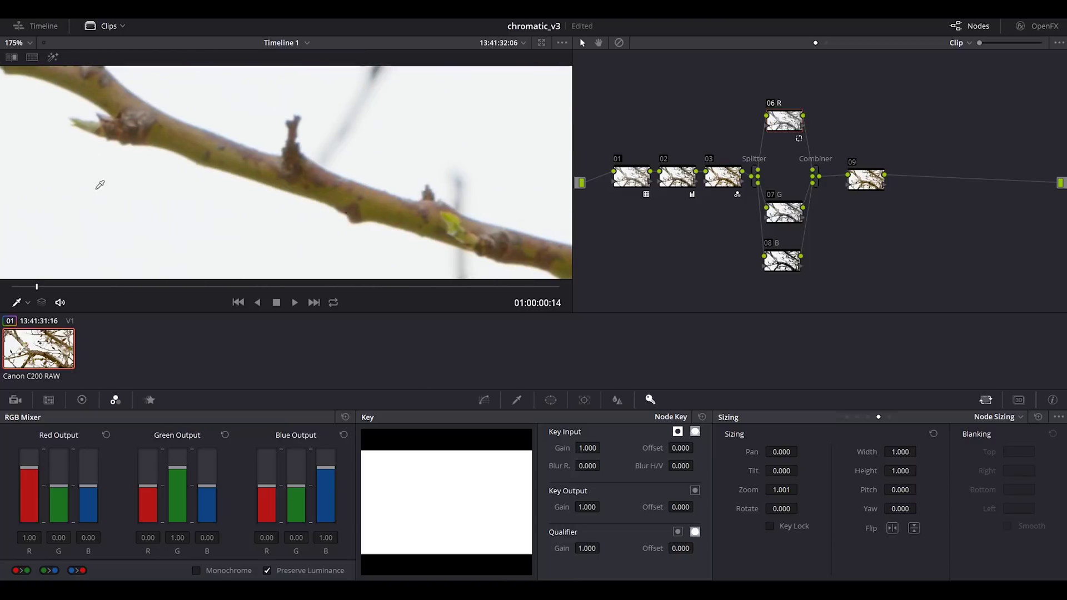
pyautogui.moveTo(483, 163); pyautogui.dragTo(95, 211)
pyautogui.moveTo(417, 182); pyautogui.dragTo(142, 179)
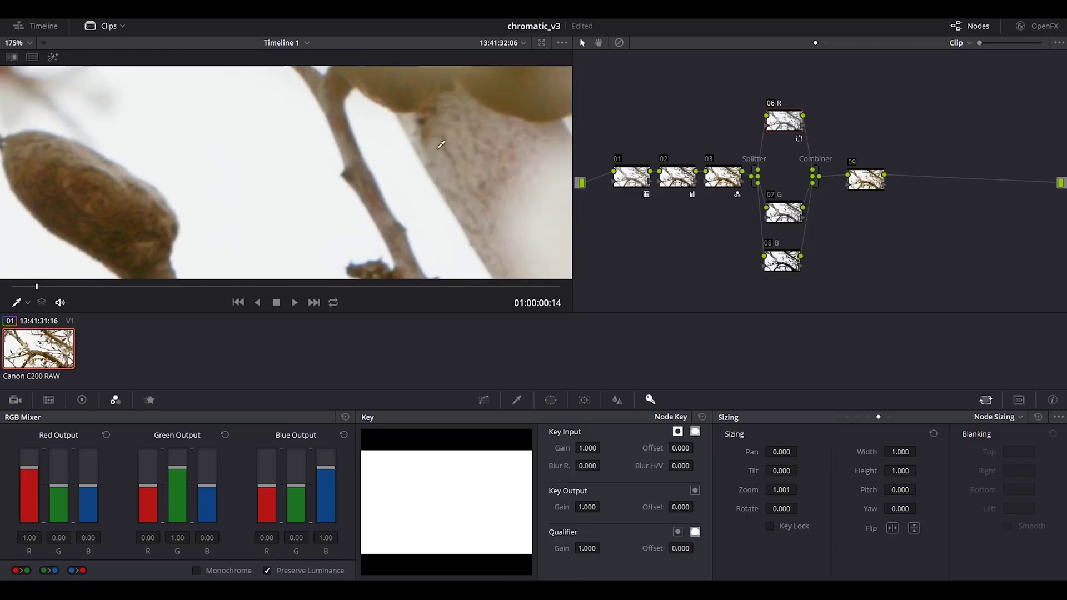
pyautogui.moveTo(438, 149); pyautogui.dragTo(184, 314)
pyautogui.moveTo(402, 147); pyautogui.dragTo(353, 249)
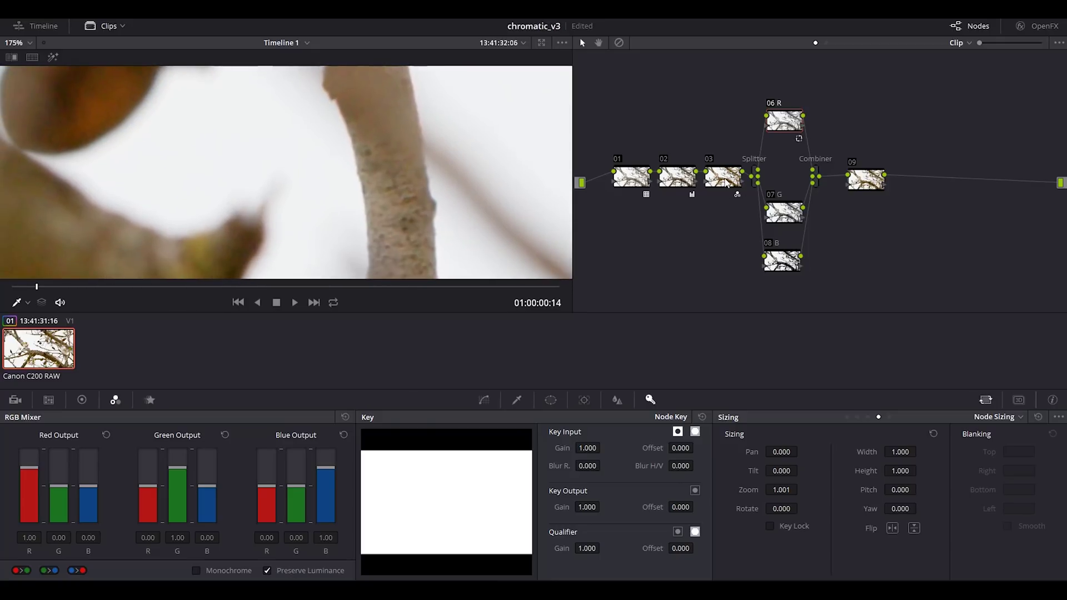
# Compare the image at node 03 with node 09 using Highlight, and inspect branches across a wider view of the frame
pyautogui.click(728, 183)
pyautogui.click(53, 58)
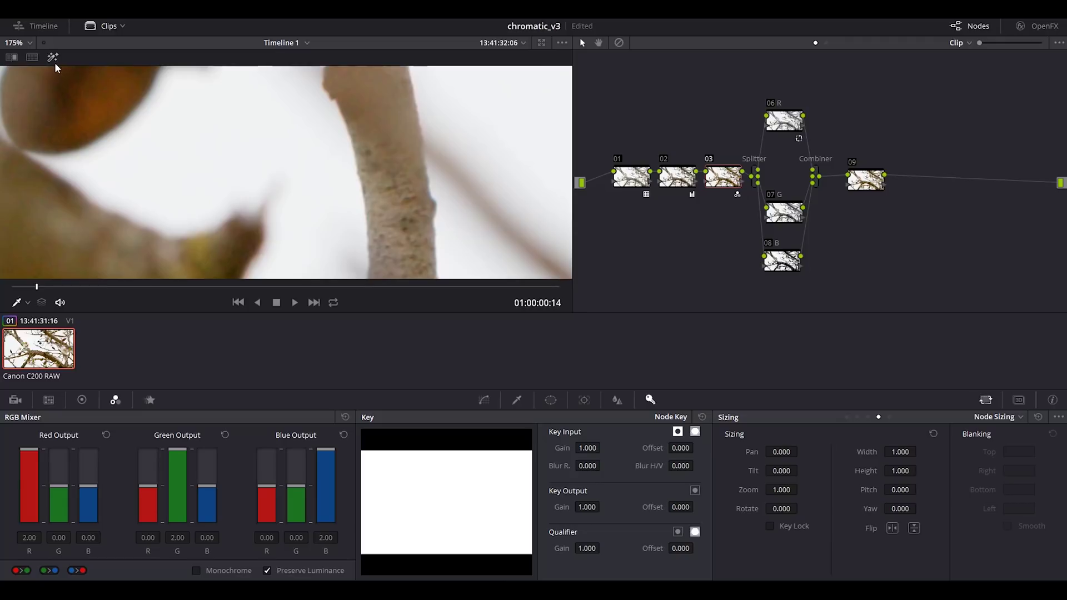
pyautogui.click(871, 180)
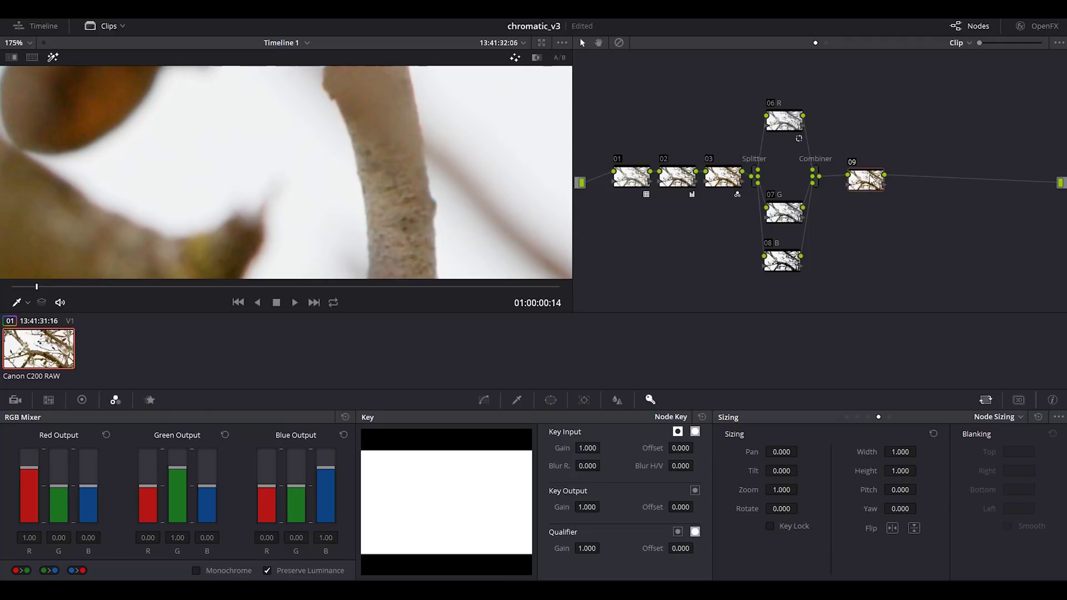
pyautogui.click(733, 173)
pyautogui.click(866, 180)
pyautogui.scroll(-1, 221, 217)
pyautogui.moveTo(221, 216); pyautogui.dragTo(449, 145)
pyautogui.scroll(-8, 262, 171)
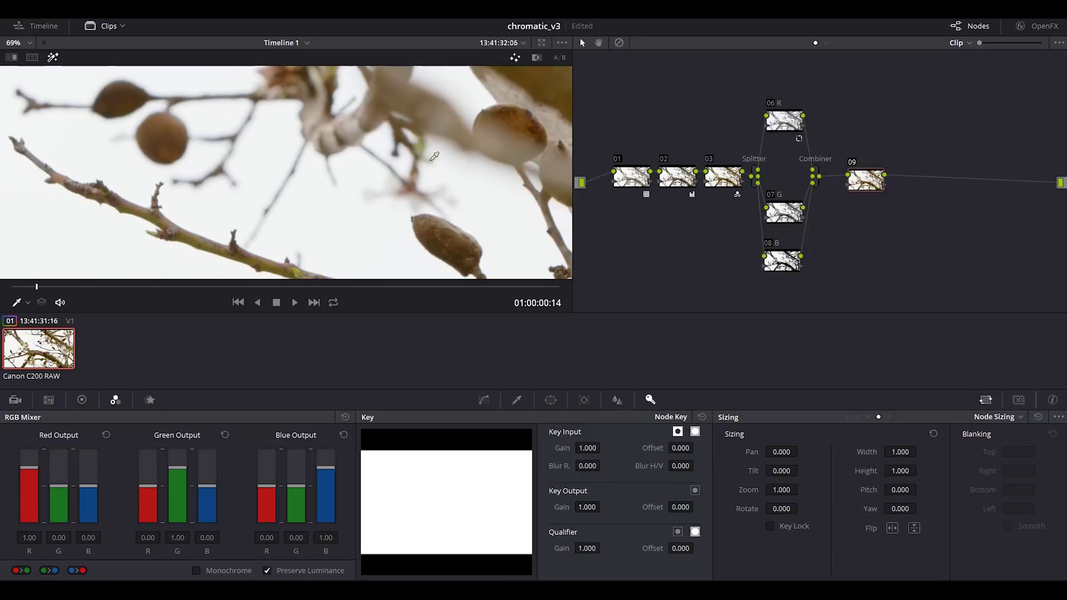
pyautogui.moveTo(146, 269); pyautogui.dragTo(187, 165)
pyautogui.moveTo(177, 247); pyautogui.dragTo(201, 193)
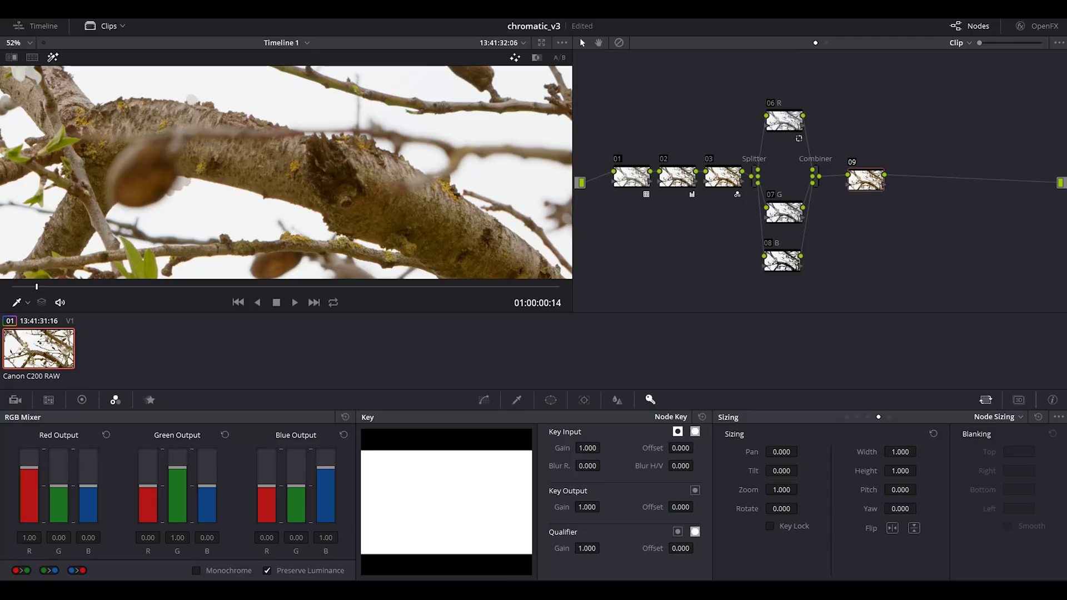
# Add a new grade version and delete the splitter, combiner, R, G and B nodes and node 09, keeping nodes 01 to 03
pyautogui.click(276, 12)
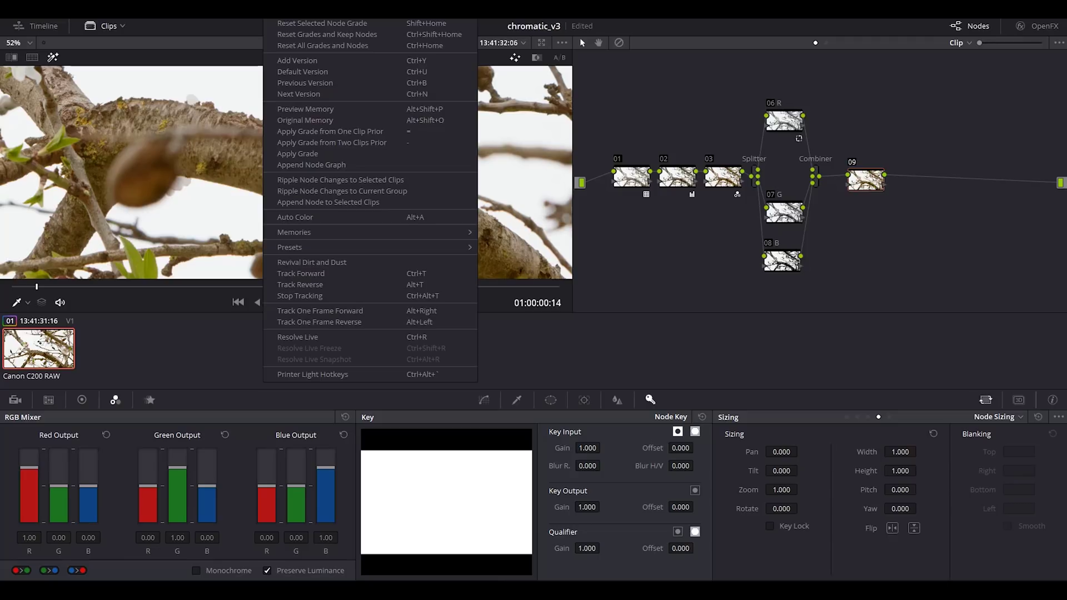
pyautogui.click(286, 61)
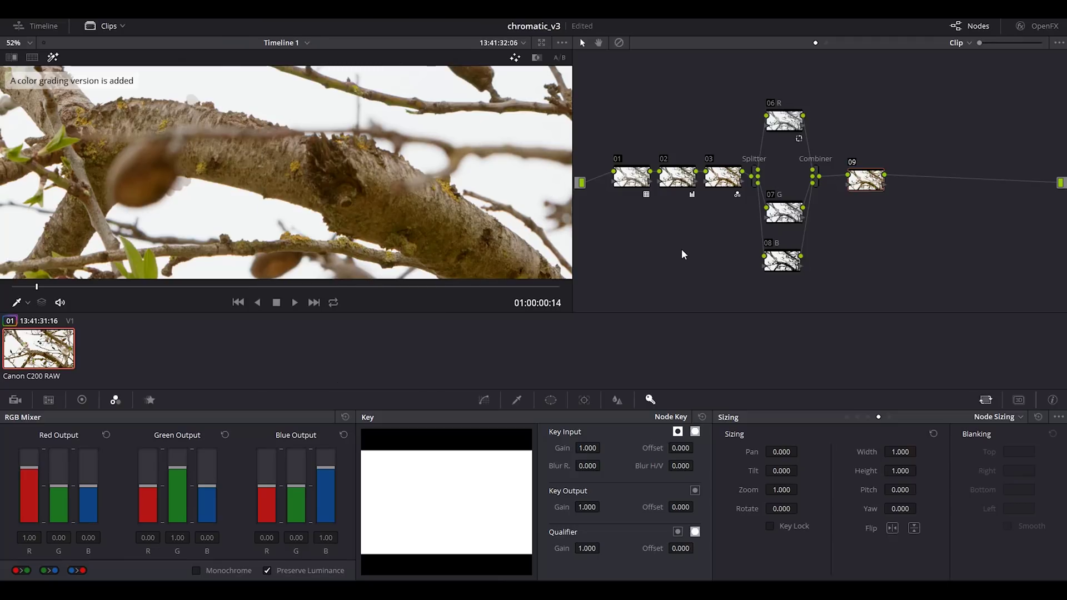
pyautogui.moveTo(778, 76); pyautogui.dragTo(861, 286)
pyautogui.press('Delete')
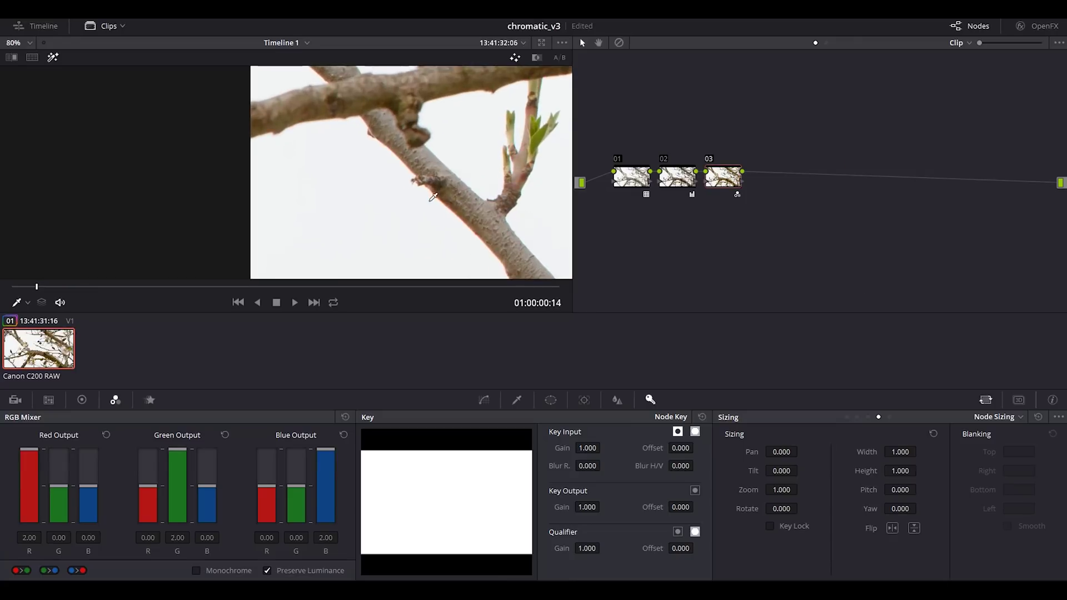
pyautogui.scroll(1, 433, 197)
pyautogui.scroll(1, 376, 183)
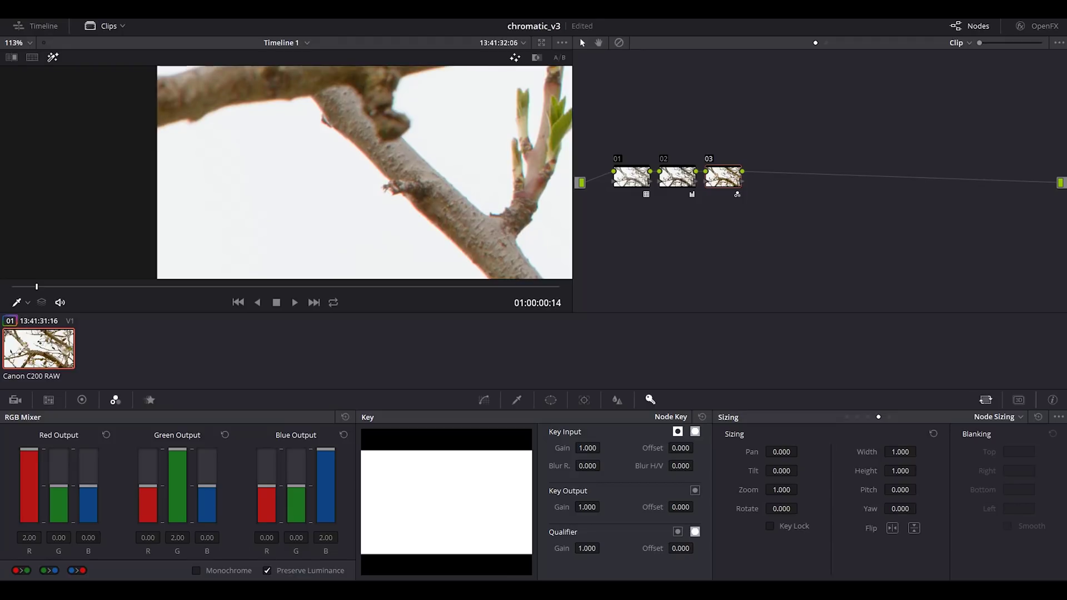
# Go to the Deliver page and set the video export format to TIFF with the RGB 16 bits codec
pyautogui.hotkey('shift', '8')
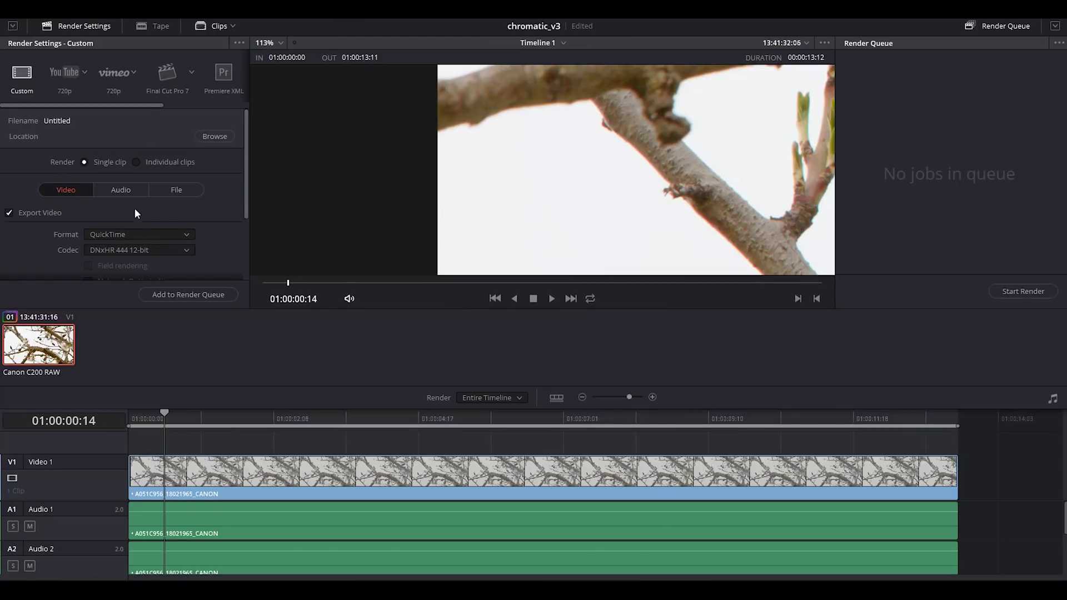
pyautogui.scroll(-2, 135, 208)
pyautogui.click(130, 166)
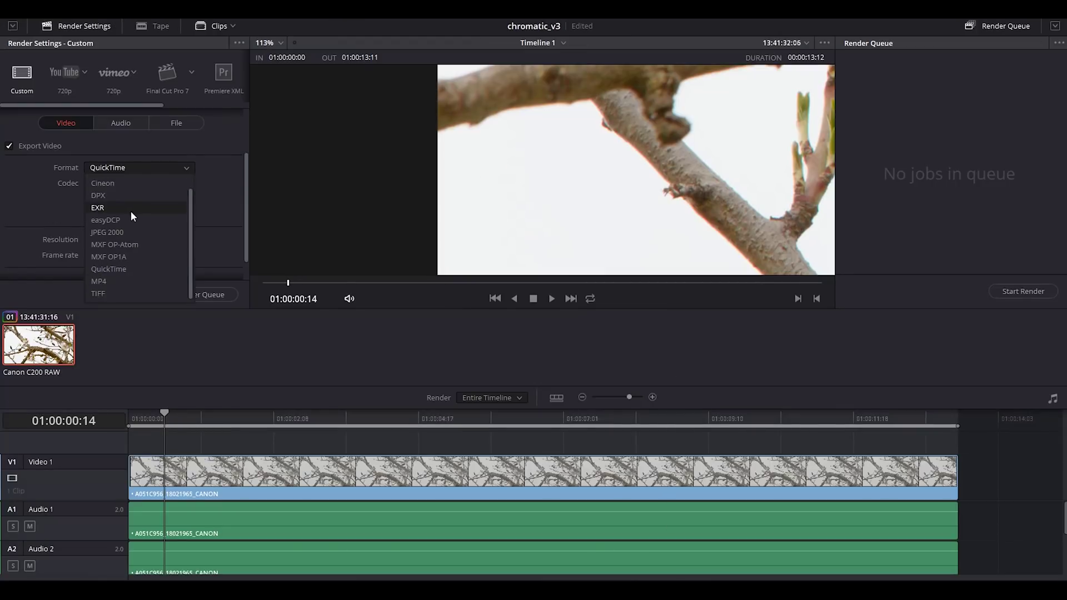
pyautogui.click(115, 293)
pyautogui.click(126, 182)
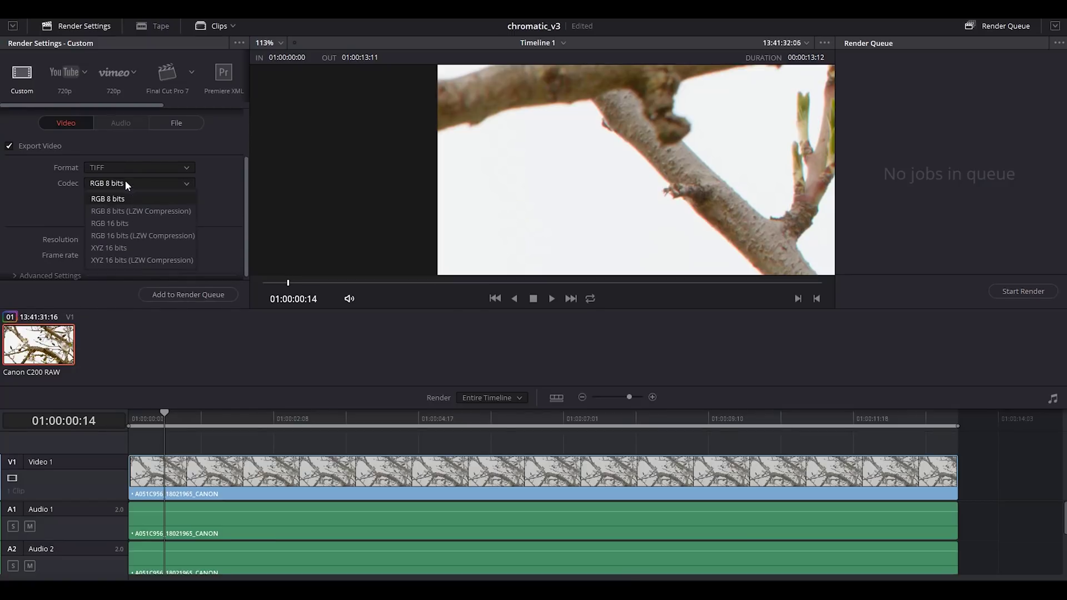
pyautogui.click(137, 225)
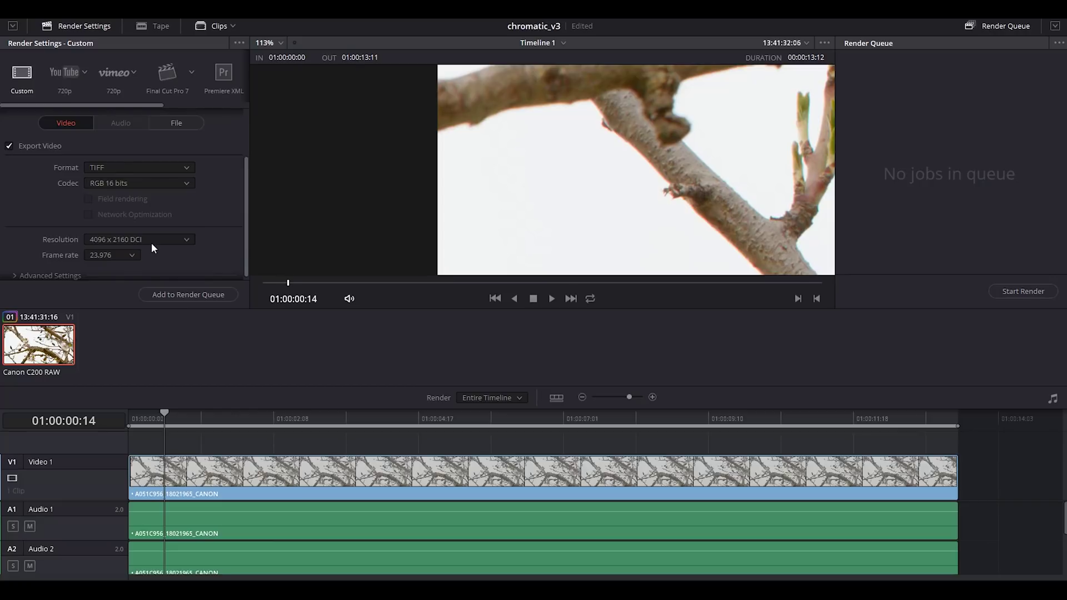
# Set the render location to H:\ChromaticAberration_2\Export1 and move the playhead to about four seconds into the timeline
pyautogui.click(176, 128)
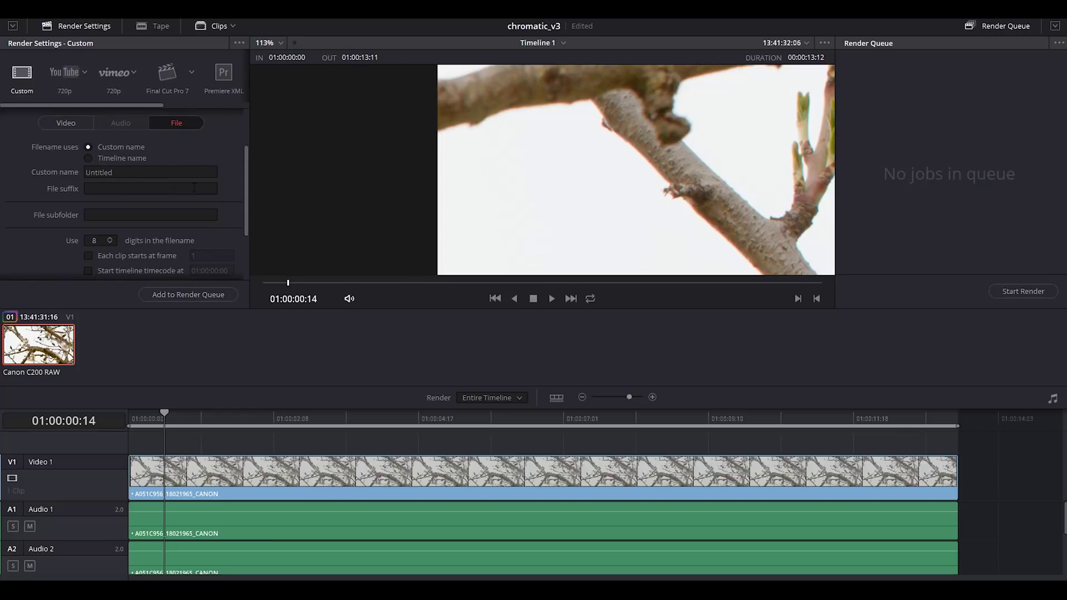
pyautogui.scroll(3, 108, 134)
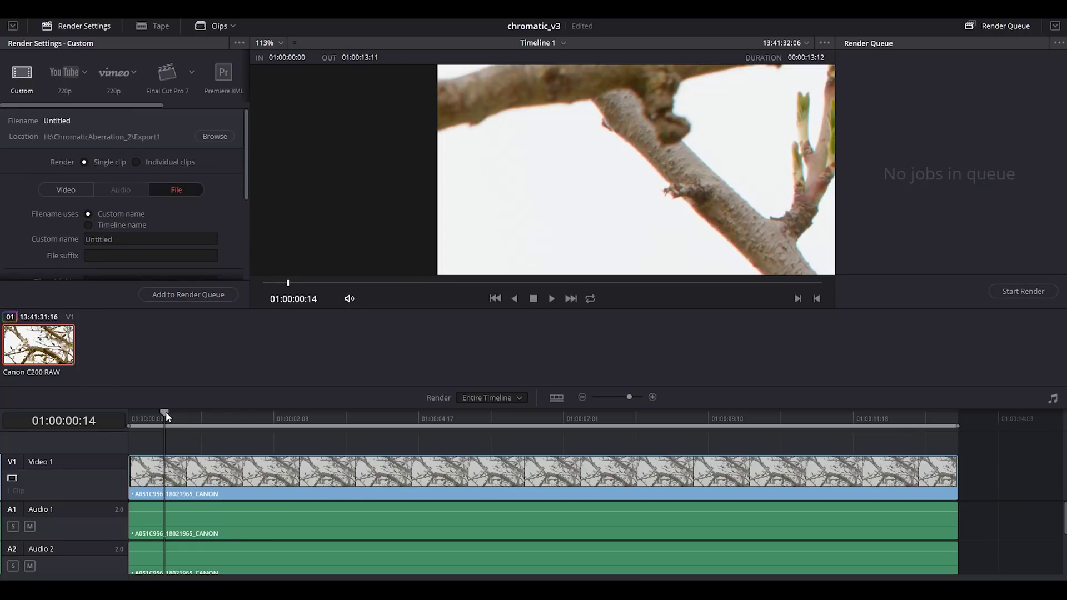
pyautogui.moveTo(166, 411); pyautogui.dragTo(376, 435)
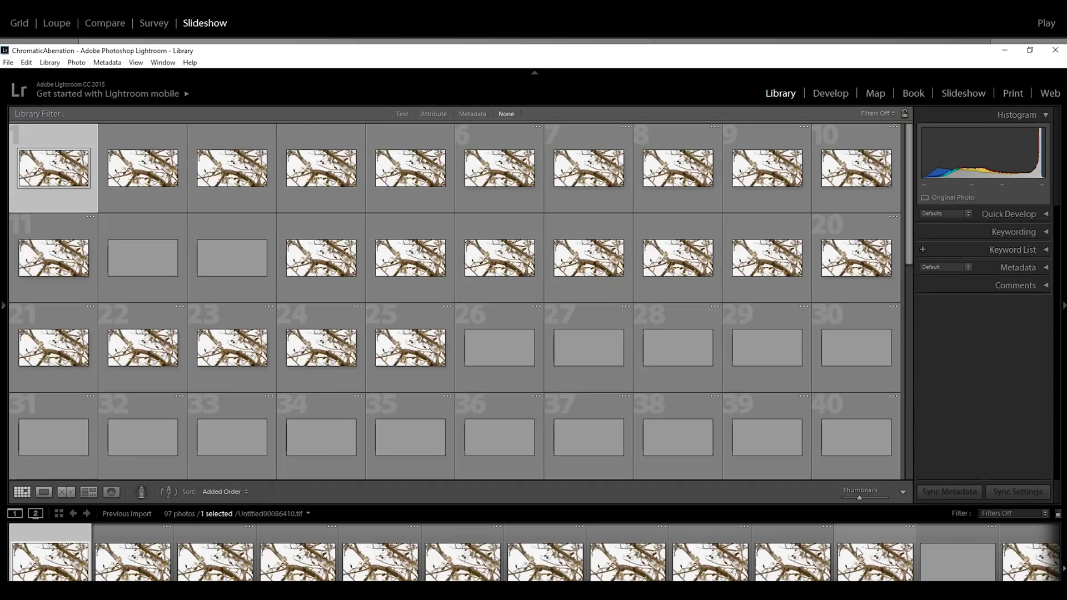
# In Lightroom, open the first TIFF frame in Develop and enable Remove Chromatic Aberration in the Lens Corrections profile settings
pyautogui.press('d')
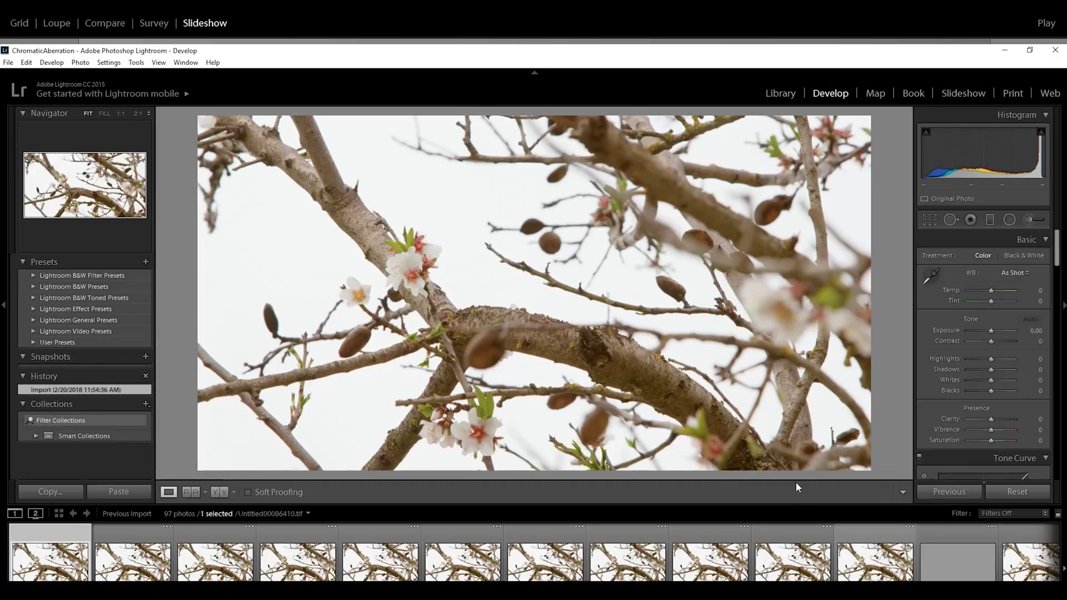
pyautogui.scroll(-10, 1001, 311)
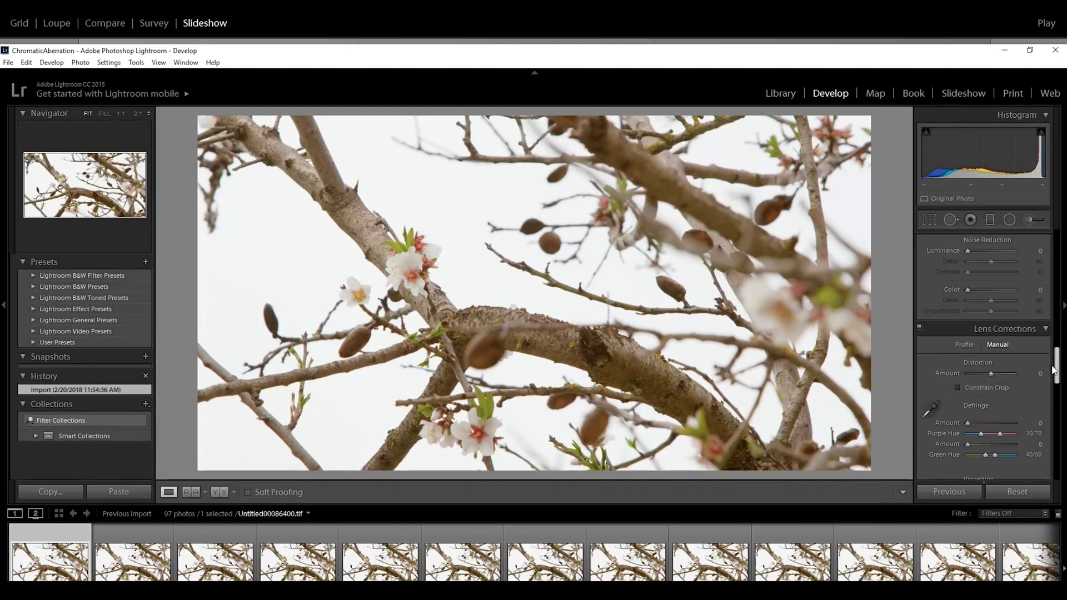
pyautogui.click(965, 345)
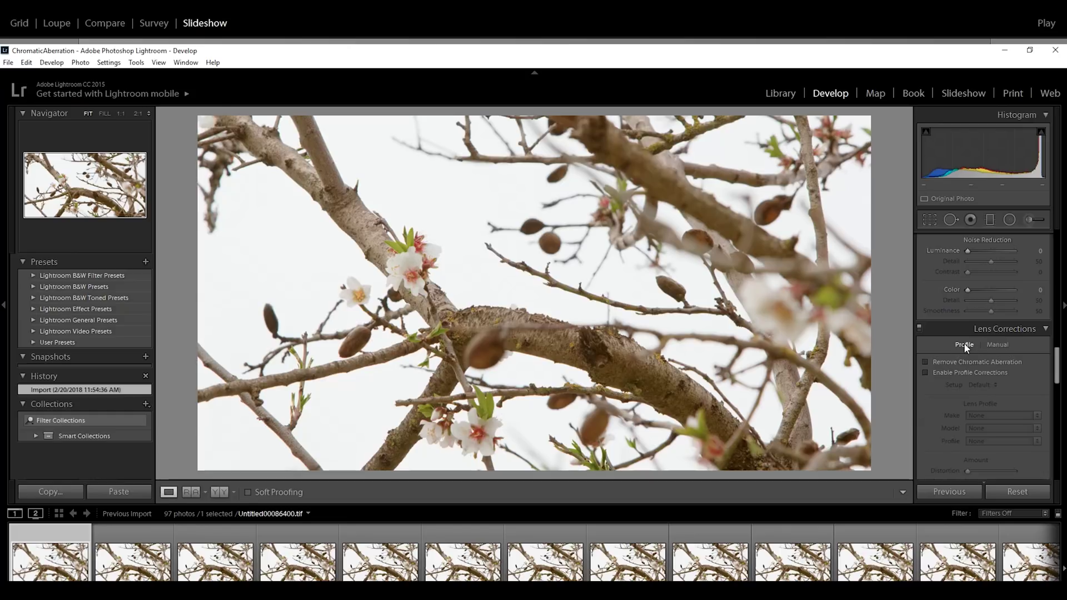
pyautogui.click(290, 325)
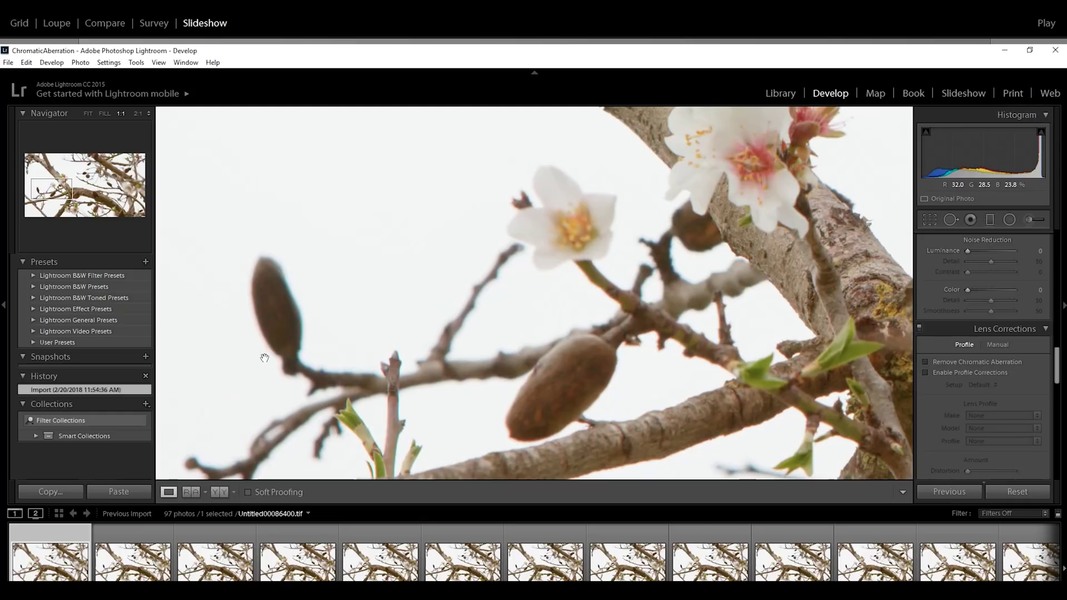
pyautogui.click(925, 363)
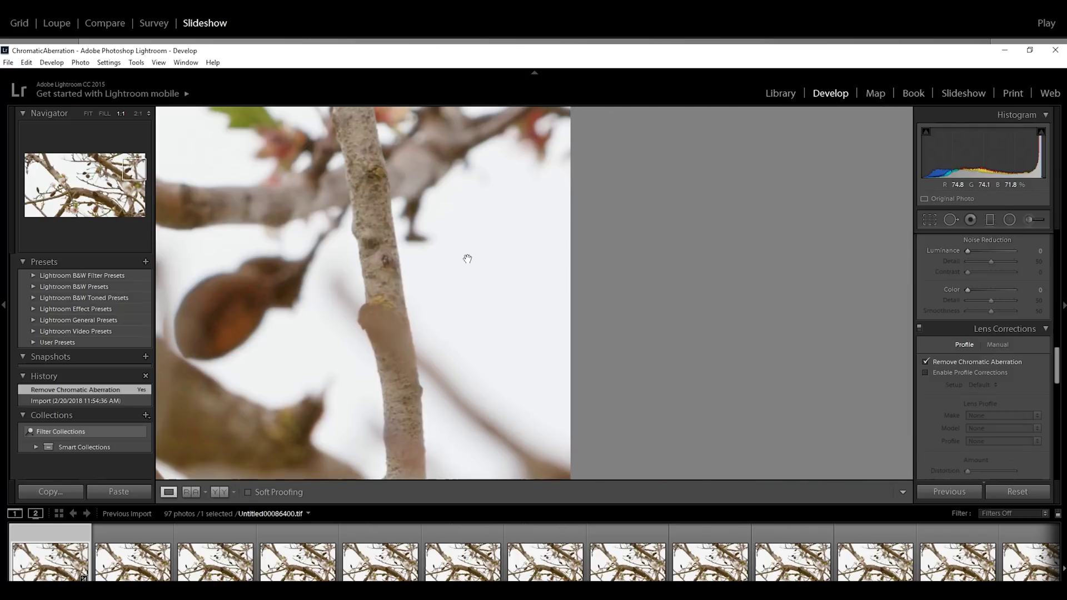
# Toggle Remove Chromatic Aberration off and on again to compare the fringing along the branch and pod edges
pyautogui.click(925, 361)
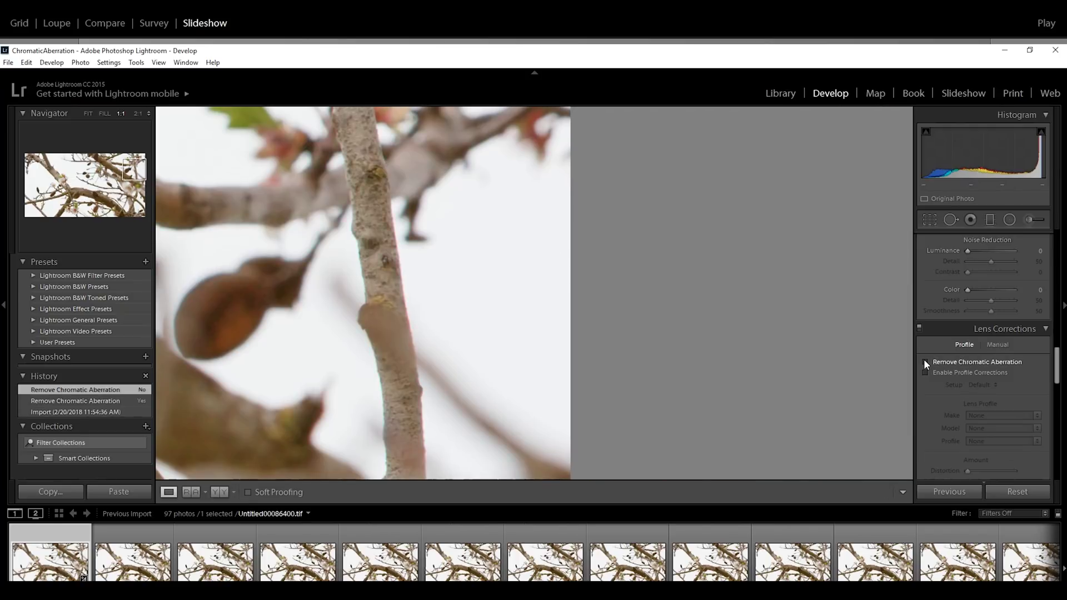
pyautogui.click(925, 362)
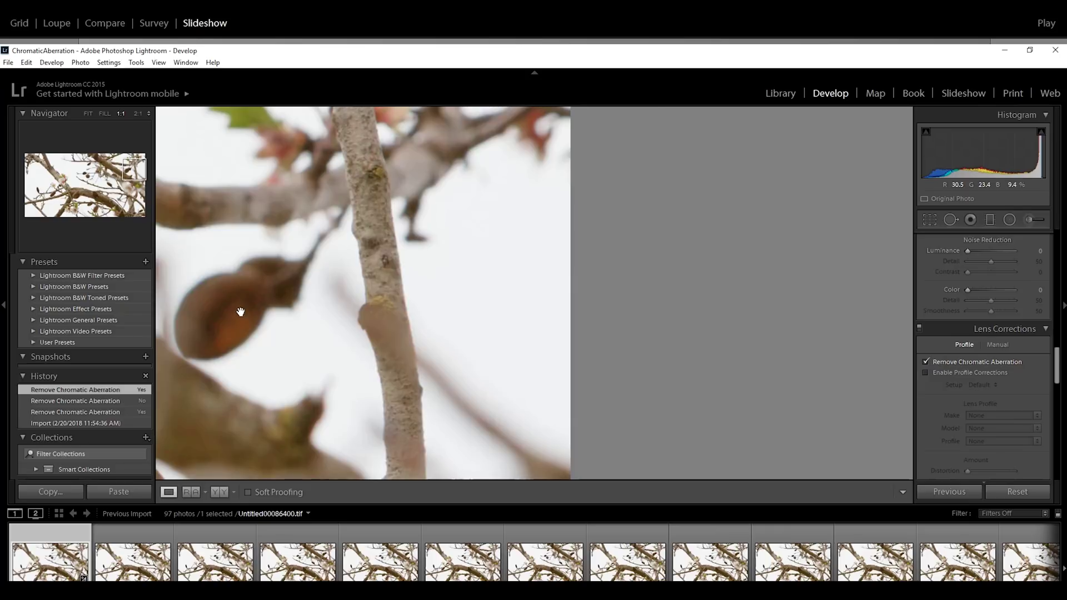
pyautogui.moveTo(241, 312); pyautogui.dragTo(411, 322)
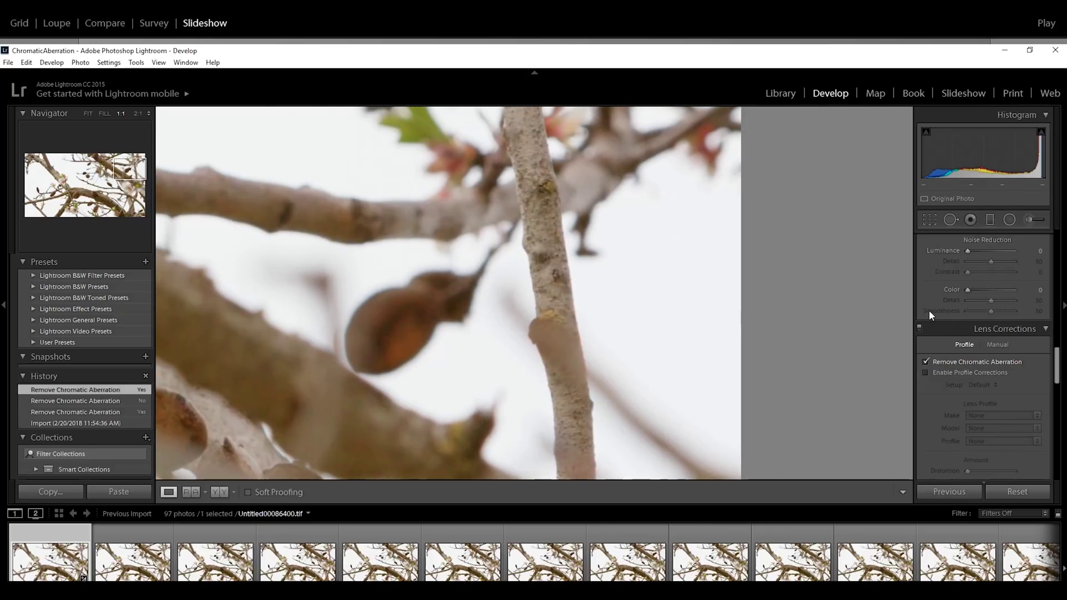
# View the manual Defringe controls and synchronize the current frame's develop settings to all 97 selected frames
pyautogui.click(999, 345)
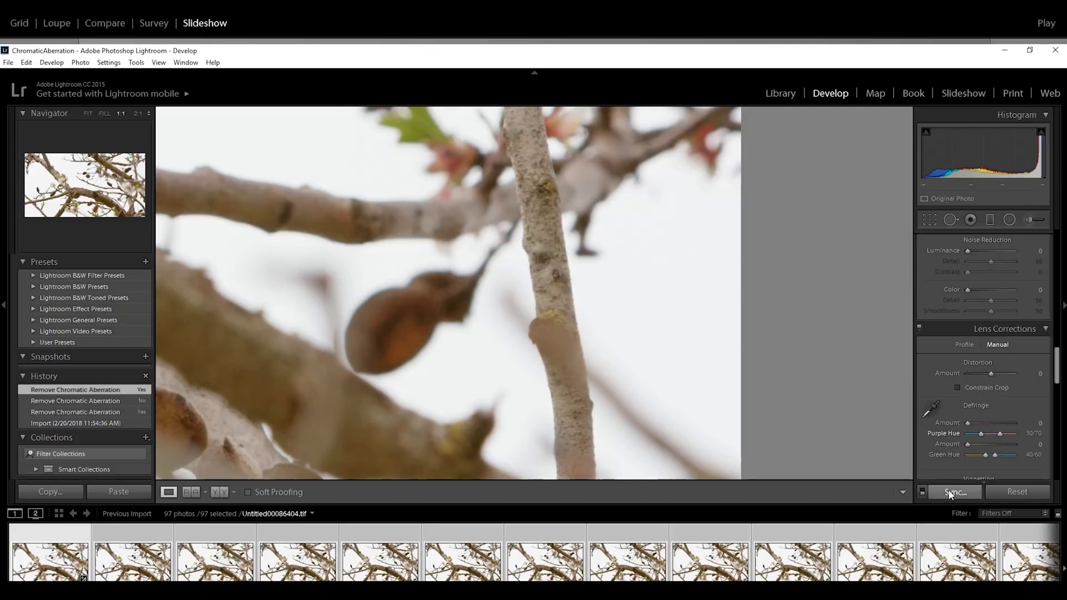
pyautogui.click(955, 491)
pyautogui.click(586, 435)
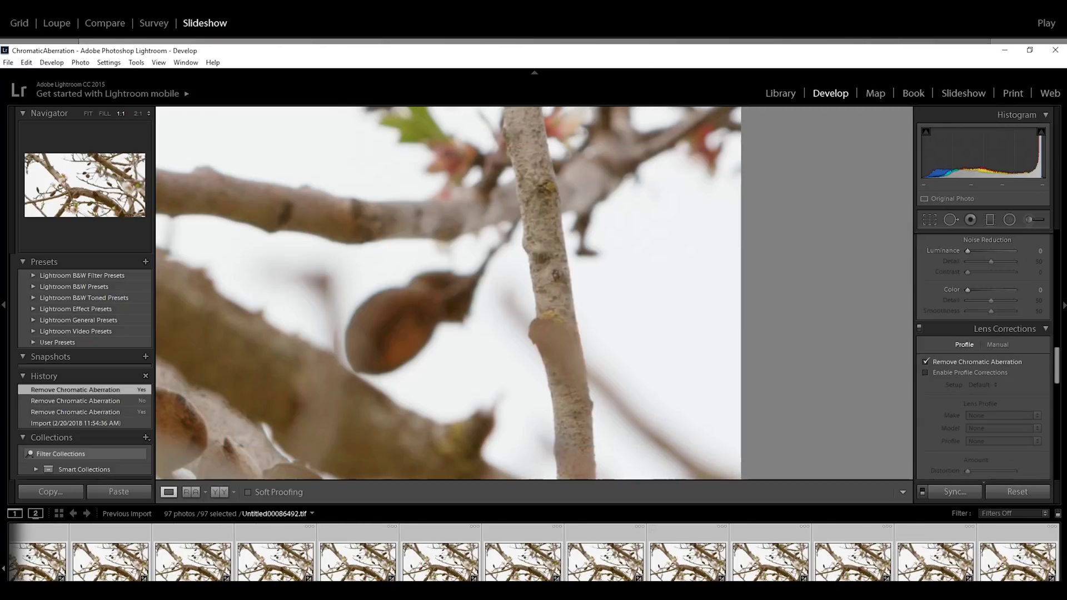
# Export all 97 selected frames to H:\ChromaticAberration_2\Export2 as uncompressed 16-bit sRGB TIFF files without resizing
pyautogui.click(8, 63)
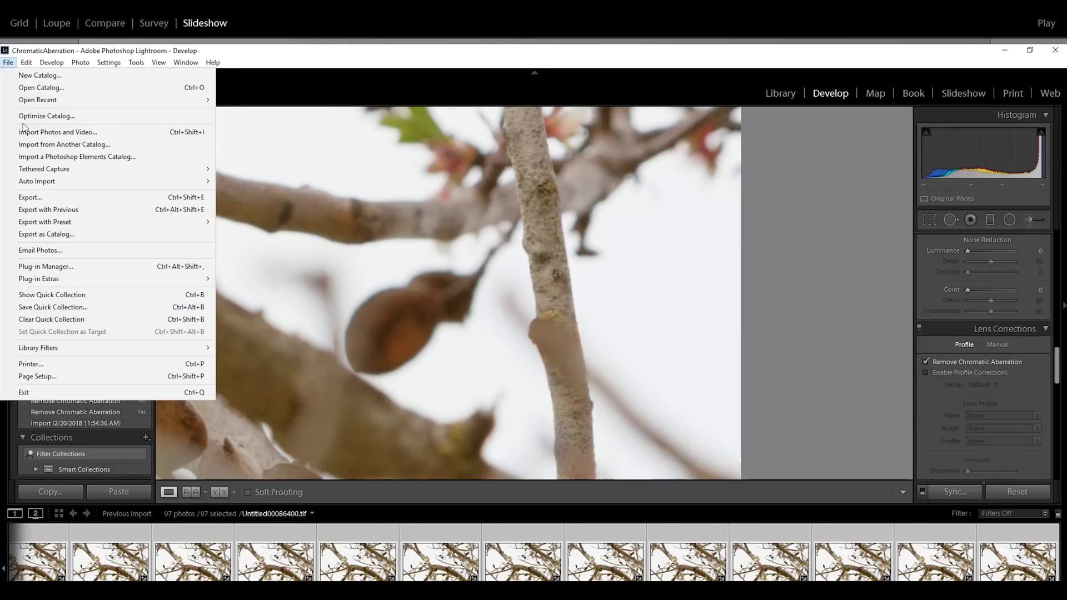
pyautogui.click(33, 197)
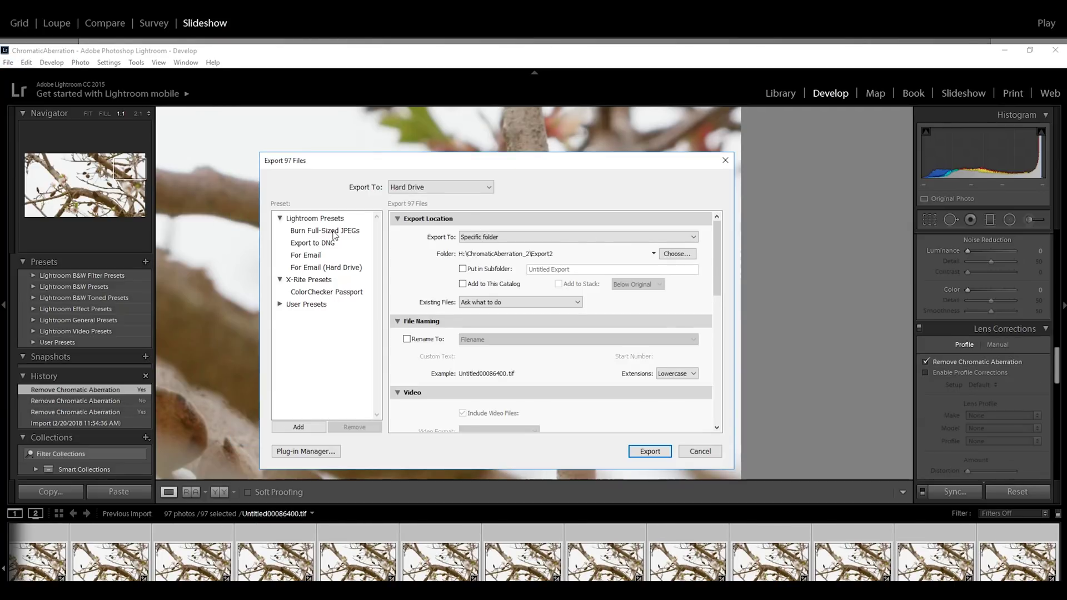
pyautogui.click(330, 231)
pyautogui.scroll(-3, 502, 287)
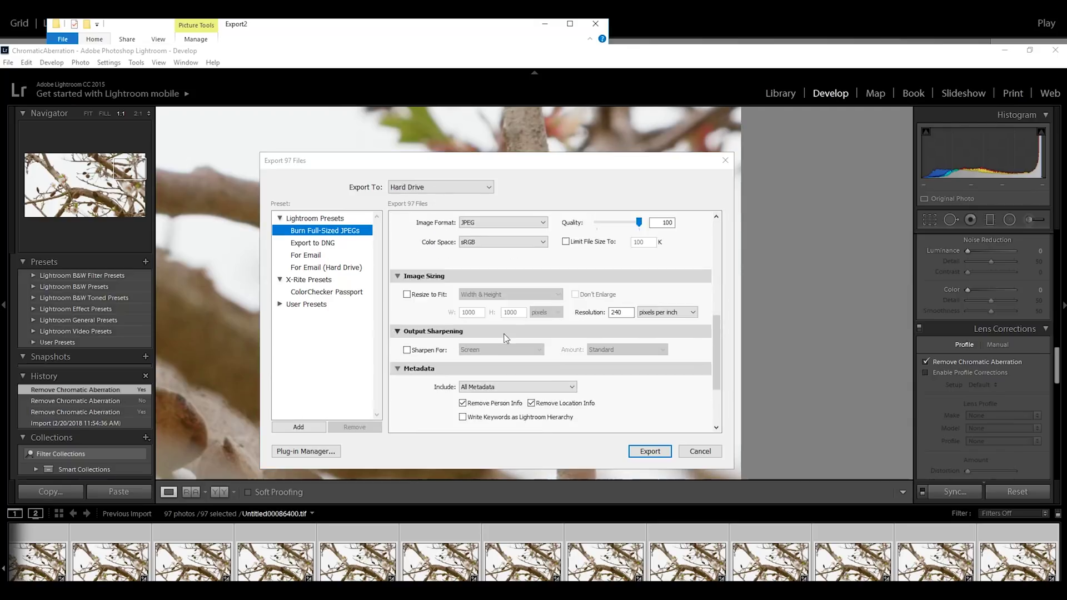
pyautogui.scroll(5, 500, 312)
pyautogui.scroll(-5, 492, 315)
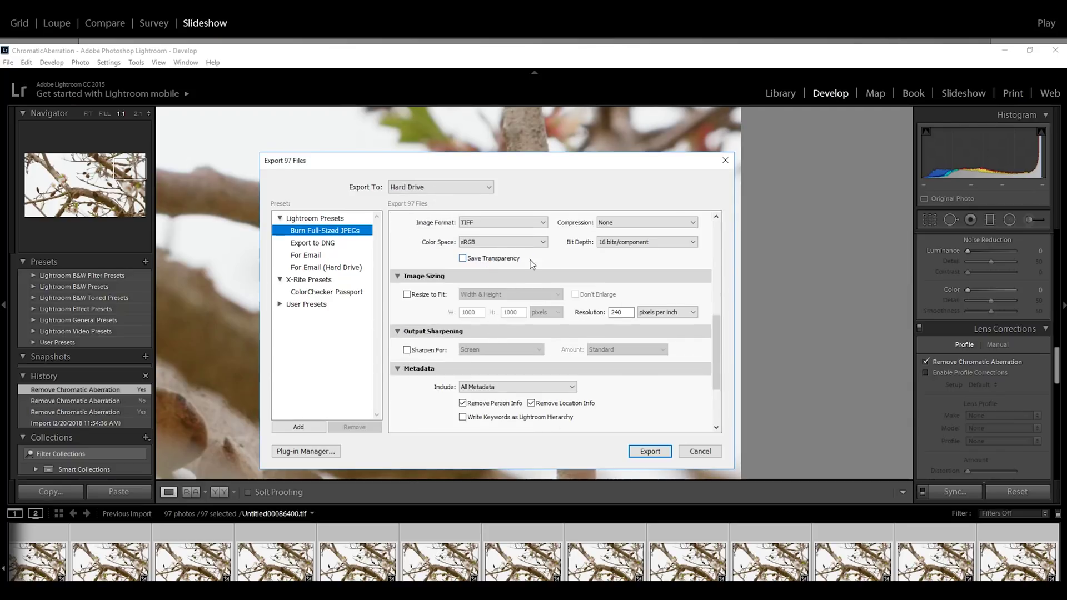
pyautogui.click(648, 452)
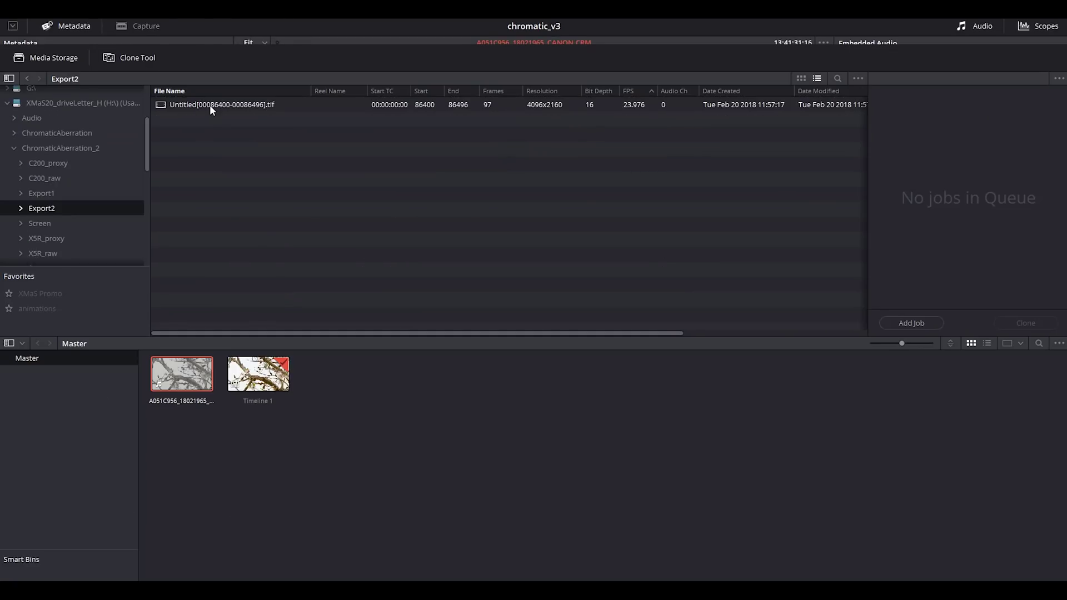
# In Resolve, import the Export2 TIFF sequence into the Master bin and place it on Video 2 above the start of the RAW clip
pyautogui.moveTo(209, 105); pyautogui.dragTo(336, 374)
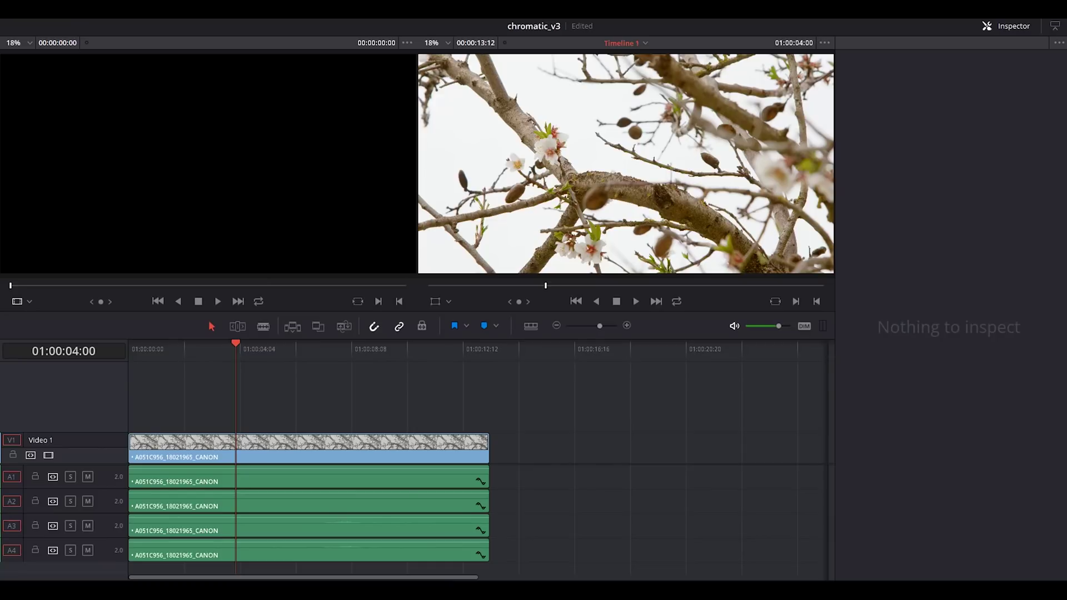
pyautogui.moveTo(209, 165); pyautogui.dragTo(155, 406)
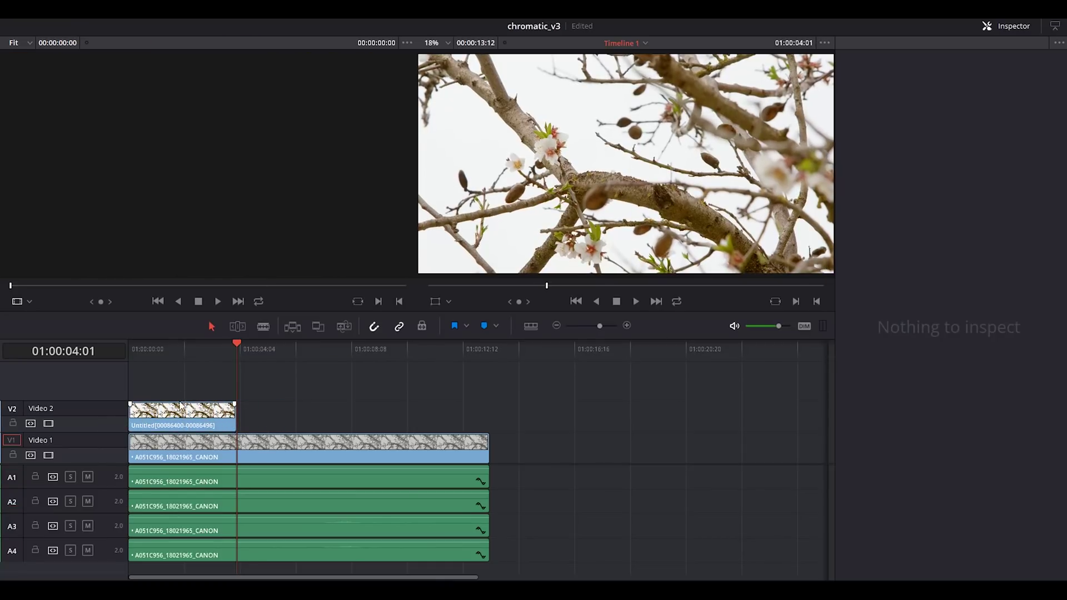
pyautogui.click(171, 349)
# On the Color page, compare fringing along the diagonal branch between the TIFF clip and the uncorrected Canon C200 RAW clip
pyautogui.hotkey('shift', '6')
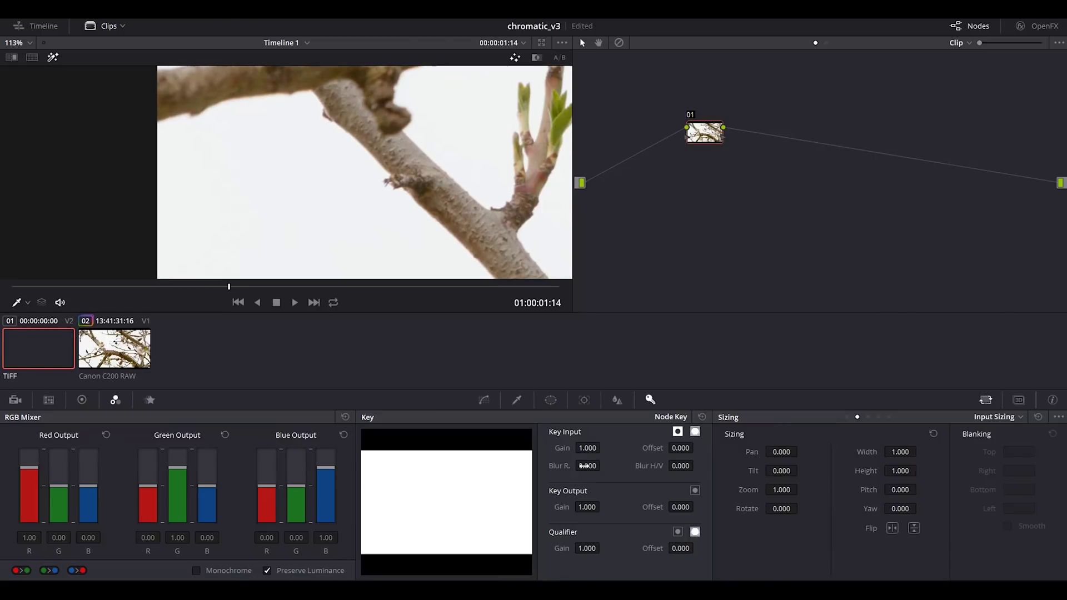
pyautogui.click(111, 350)
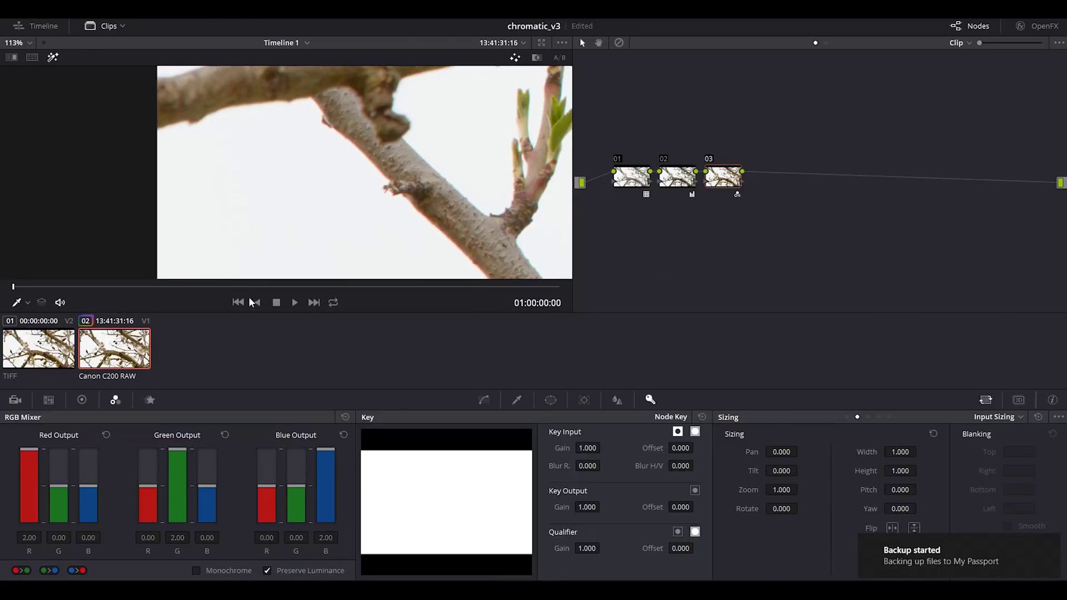
pyautogui.click(38, 351)
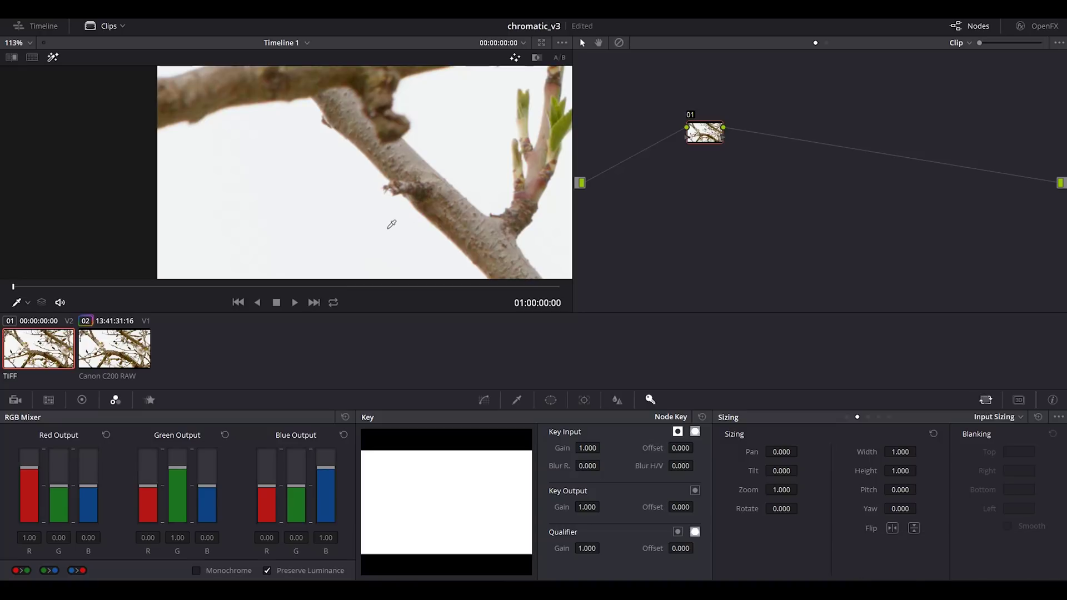
pyautogui.scroll(5, 384, 209)
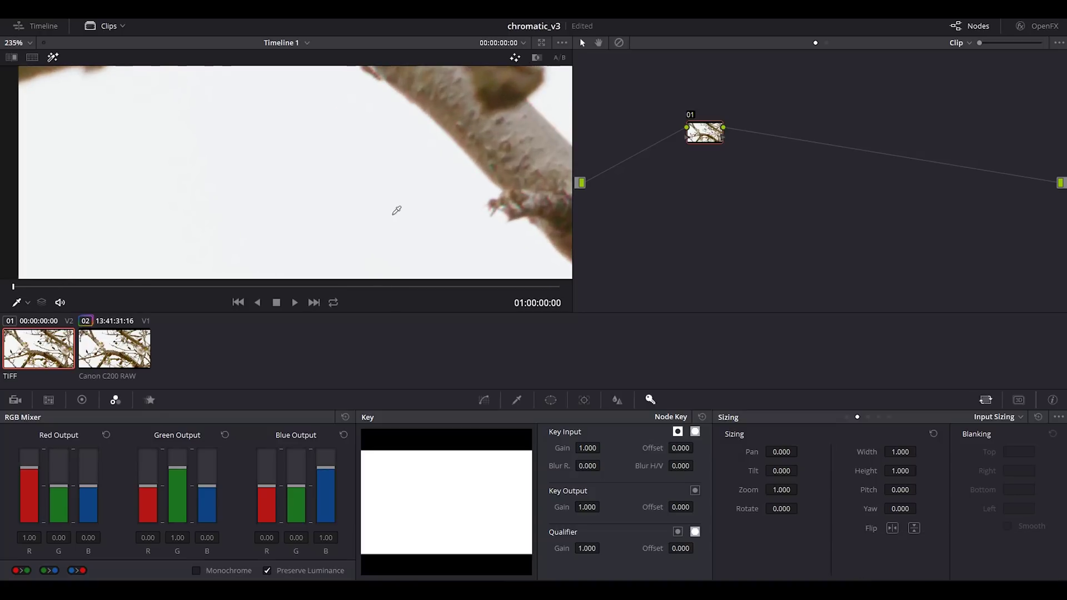
pyautogui.moveTo(395, 209); pyautogui.dragTo(188, 220)
pyautogui.click(111, 350)
pyautogui.click(44, 353)
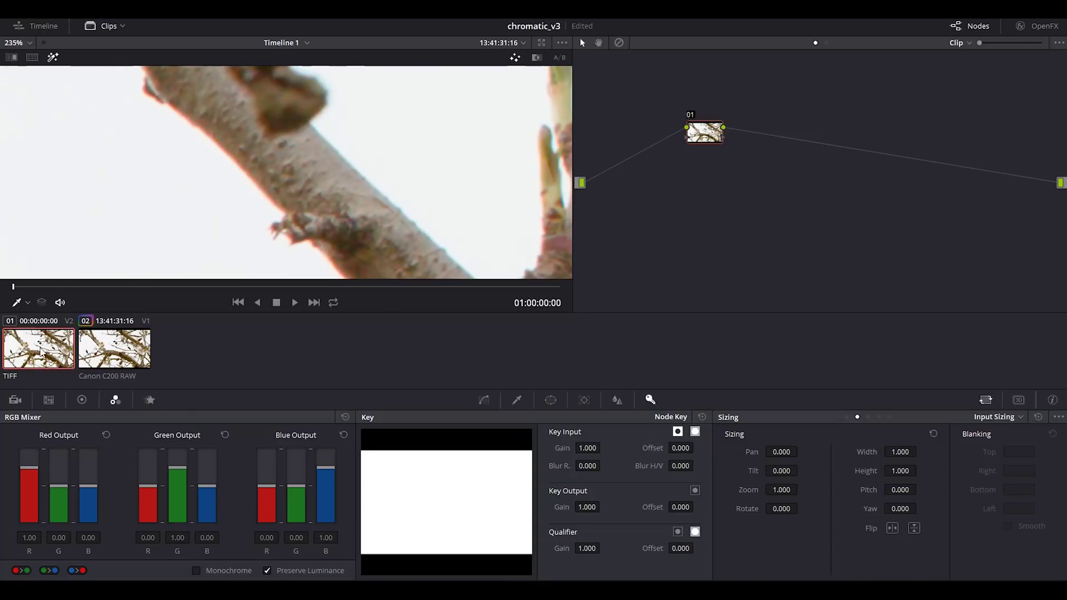
pyautogui.click(114, 351)
pyautogui.click(40, 352)
# Place the TIFF and RAW clips back to back on Video 1, with the TIFF sequence first
pyautogui.click(456, 590)
pyautogui.moveTo(219, 450); pyautogui.dragTo(328, 449)
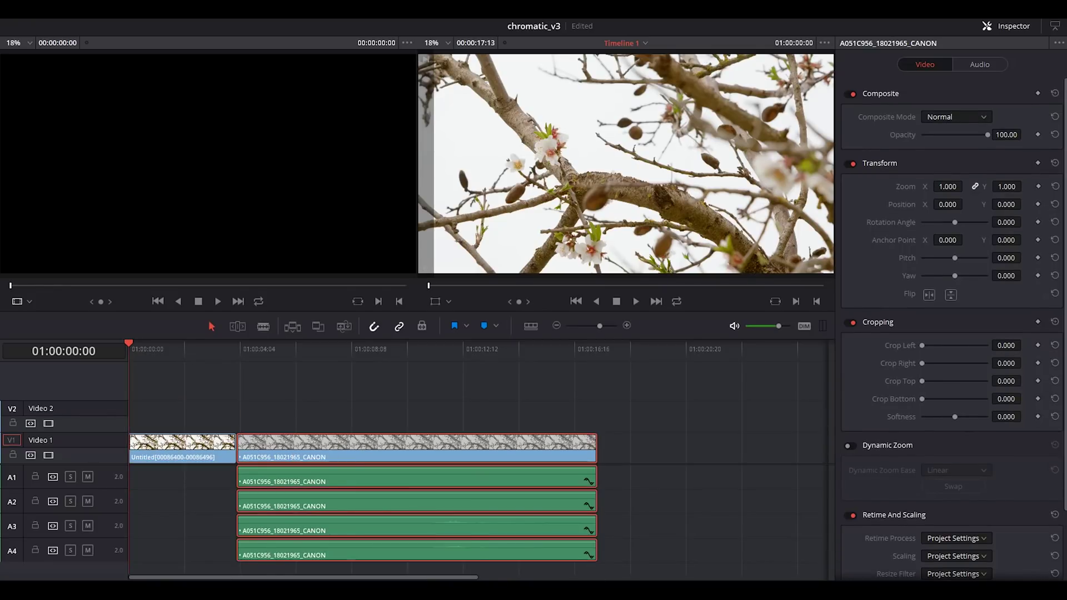
pyautogui.click(523, 590)
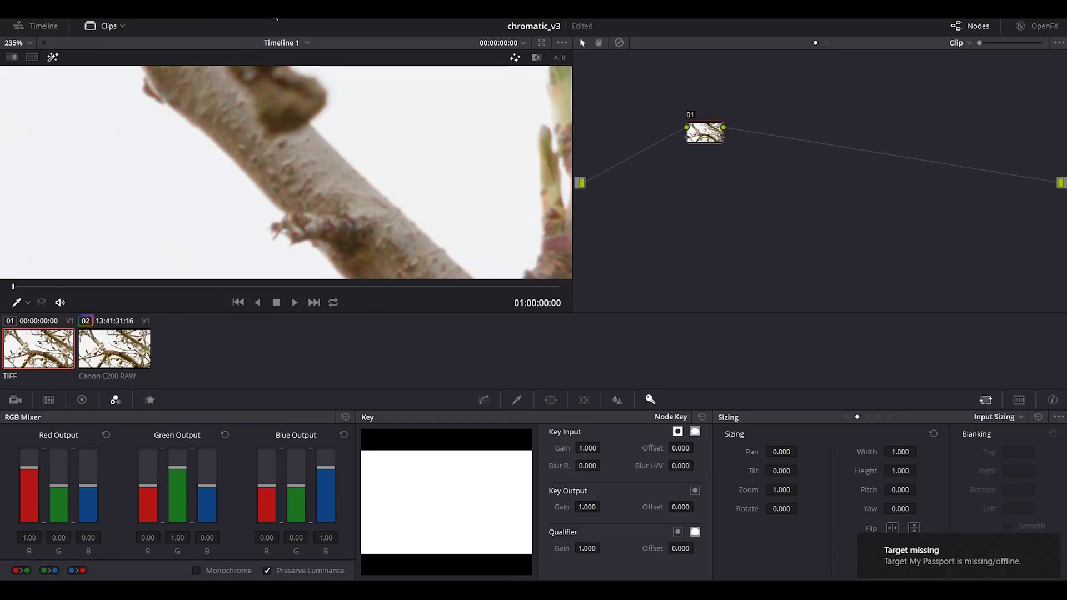
# Switch the Canon C200 RAW clip to its previous color version with the RGB splitter and combiner nodes
pyautogui.click(129, 351)
pyautogui.click(279, 19)
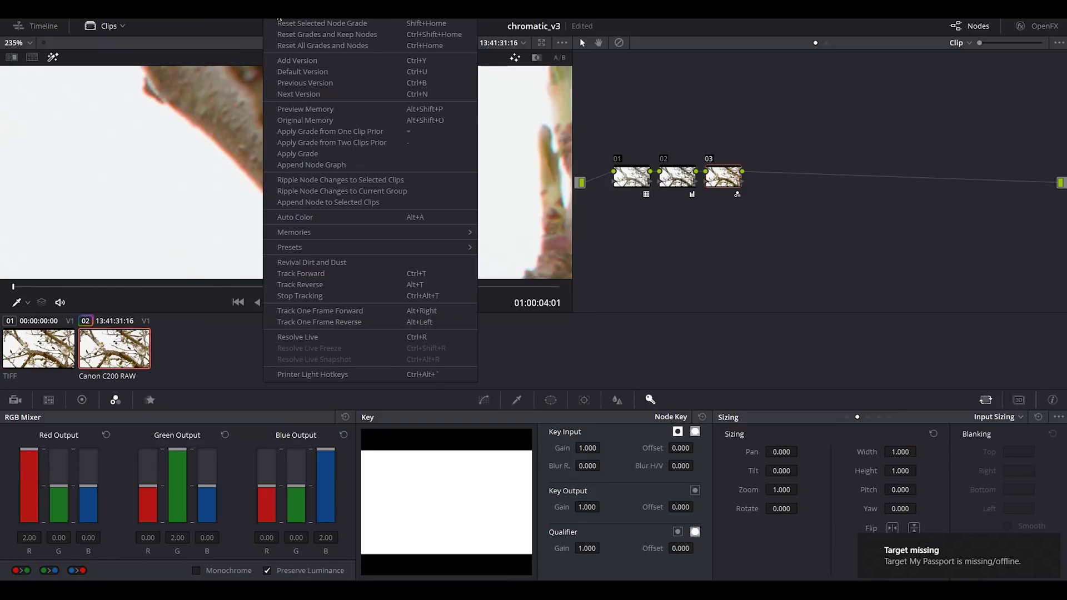
pyautogui.click(285, 83)
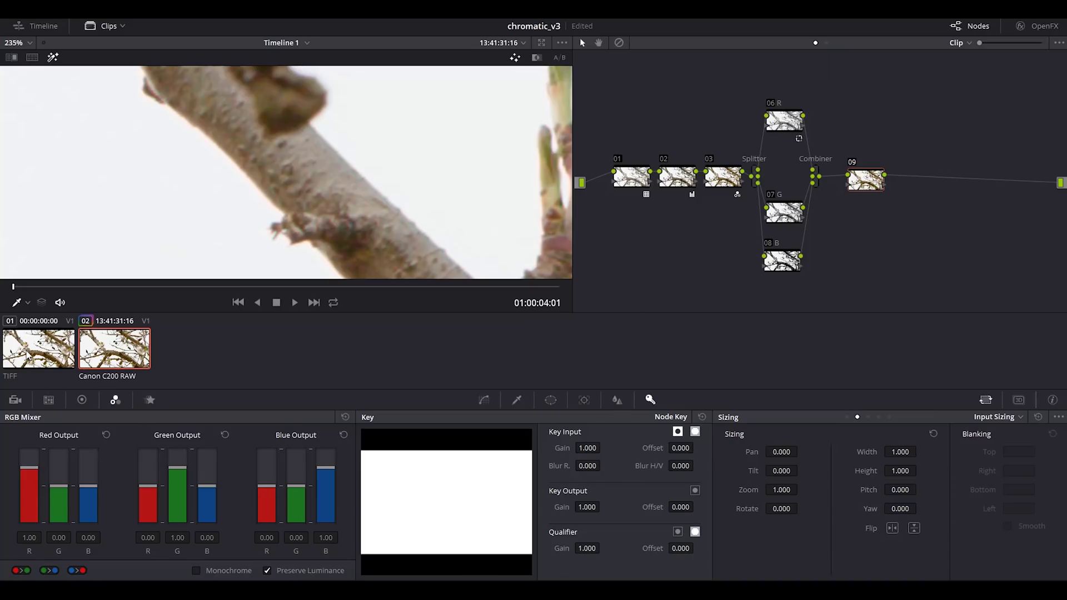
# Alternate between the TIFF and the channel-scaled RAW clip to compare fringing along the diagonal branch
pyautogui.click(27, 355)
pyautogui.click(107, 359)
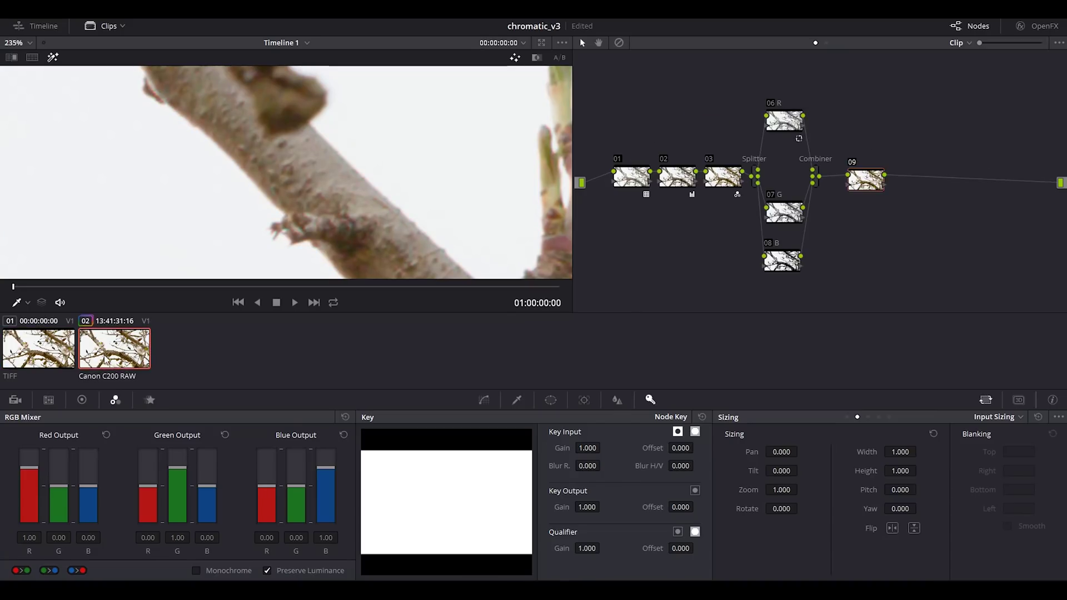
pyautogui.click(70, 356)
pyautogui.click(121, 355)
pyautogui.click(57, 352)
pyautogui.click(107, 354)
pyautogui.click(52, 348)
pyautogui.click(102, 357)
# Compare the edges of the white blossoms between the TIFF and the channel-scaled RAW clip
pyautogui.moveTo(334, 225); pyautogui.dragTo(169, 119)
pyautogui.moveTo(402, 230); pyautogui.dragTo(71, 115)
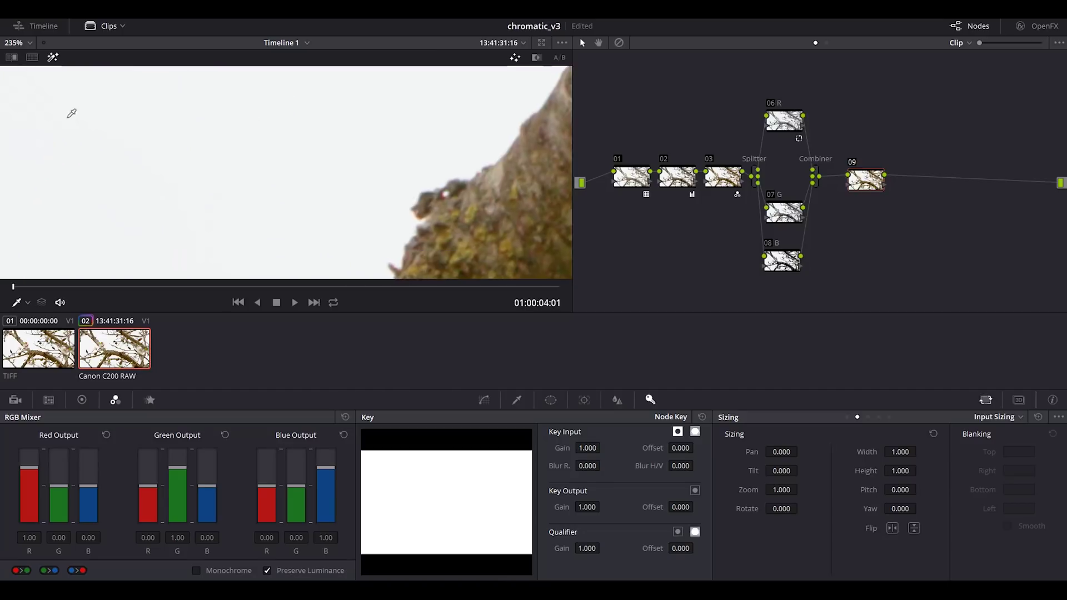
pyautogui.moveTo(186, 203); pyautogui.dragTo(33, 185)
pyautogui.moveTo(472, 163); pyautogui.dragTo(233, 169)
pyautogui.moveTo(523, 184); pyautogui.dragTo(244, 150)
pyautogui.scroll(-3, 245, 166)
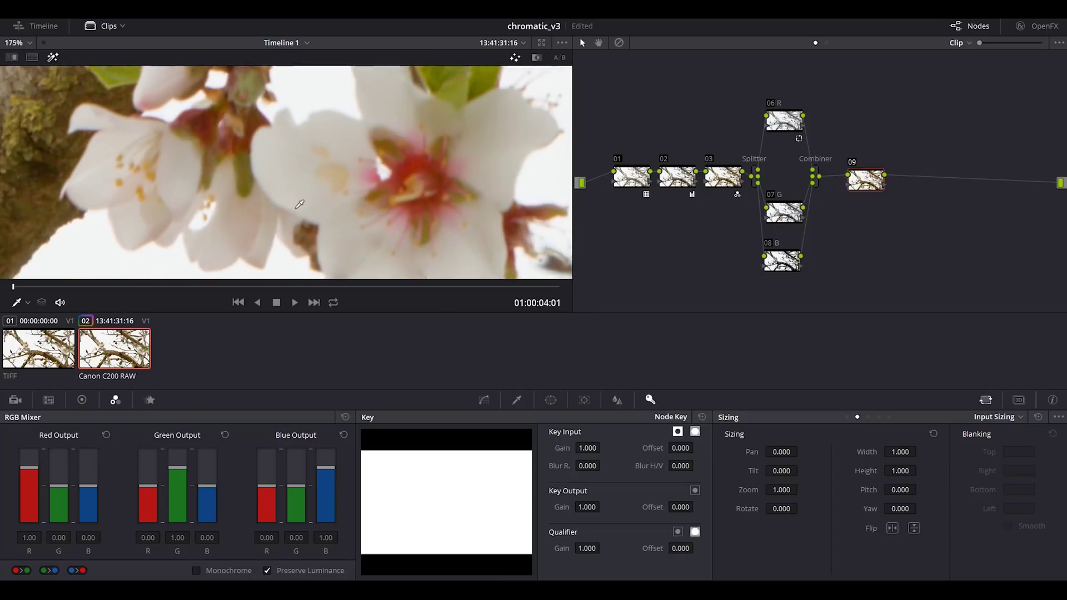
pyautogui.click(50, 351)
pyautogui.click(117, 353)
pyautogui.click(42, 353)
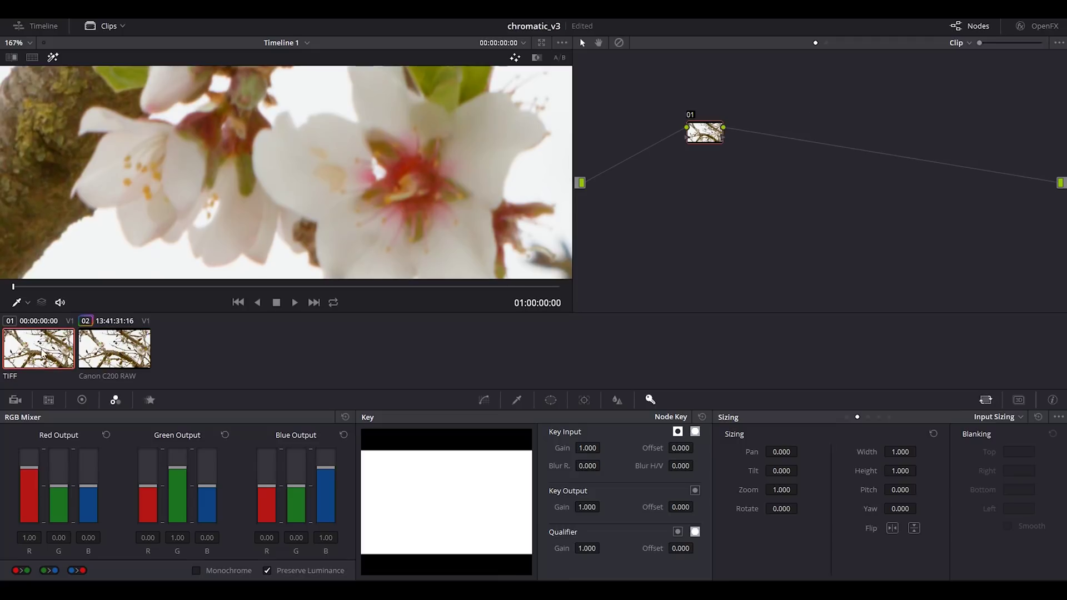
pyautogui.click(123, 356)
pyautogui.click(47, 349)
pyautogui.click(132, 357)
pyautogui.click(41, 350)
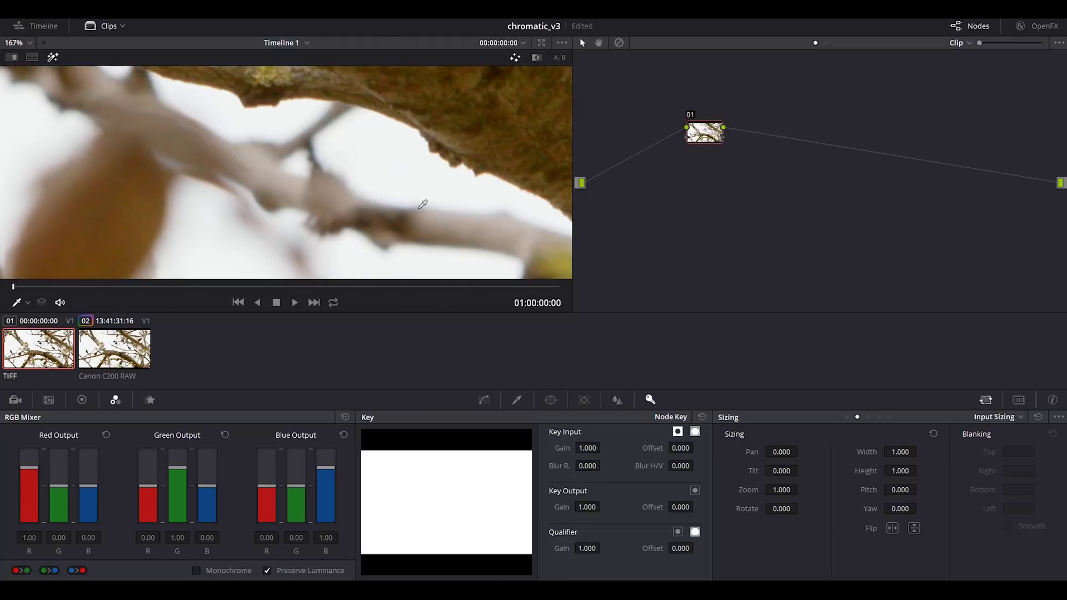
# Examine the brown pod and vertical branch in both the TIFF and the channel-scaled RAW clip
pyautogui.scroll(-3, 269, 220)
pyautogui.moveTo(497, 193); pyautogui.dragTo(382, 271)
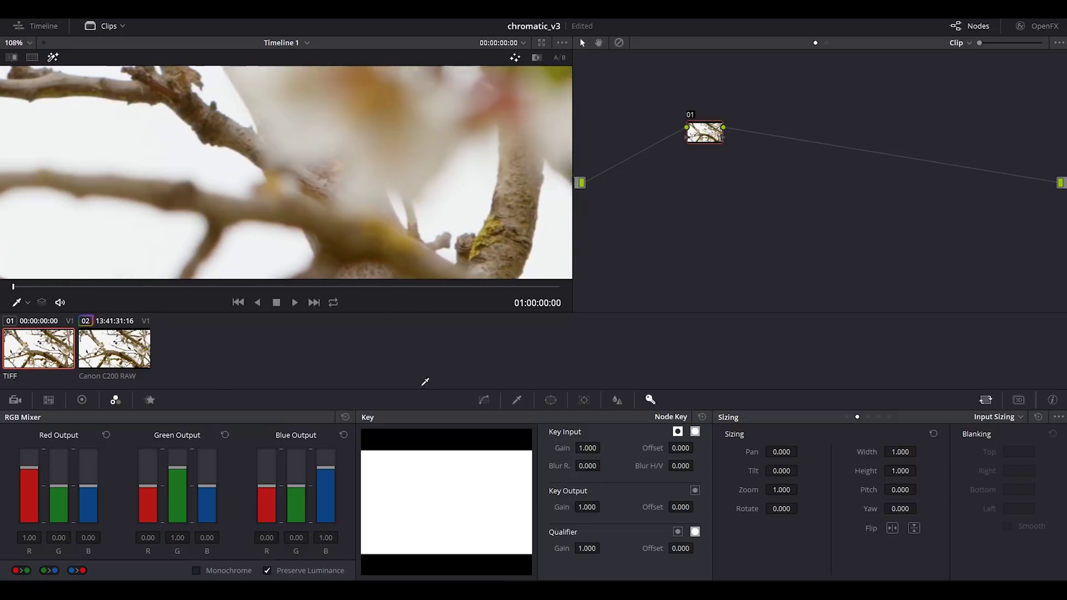
pyautogui.scroll(-3, 407, 155)
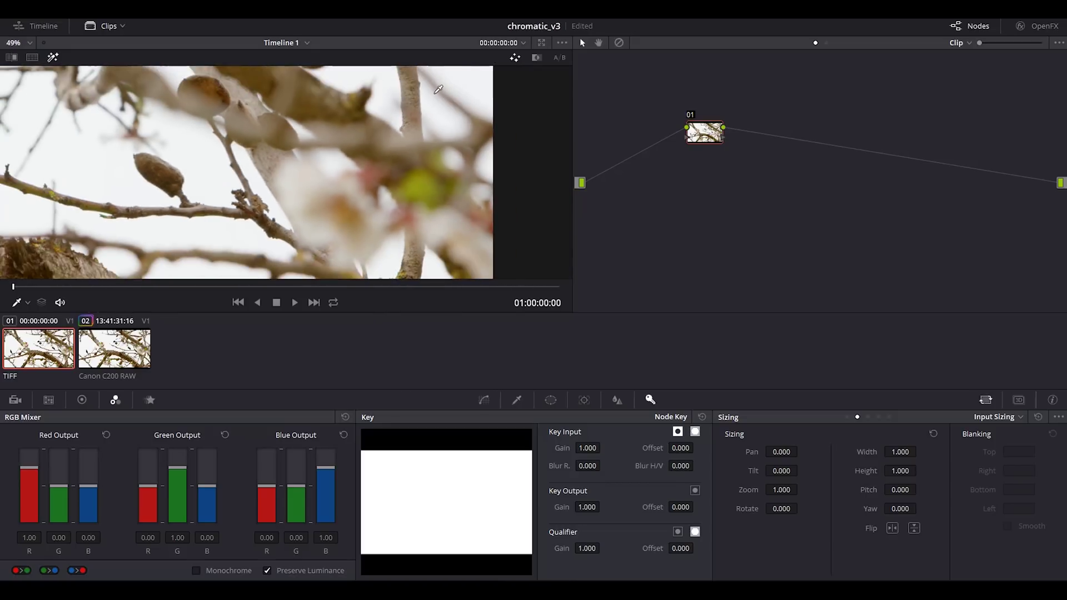
pyautogui.scroll(2, 407, 172)
pyautogui.scroll(2, 291, 200)
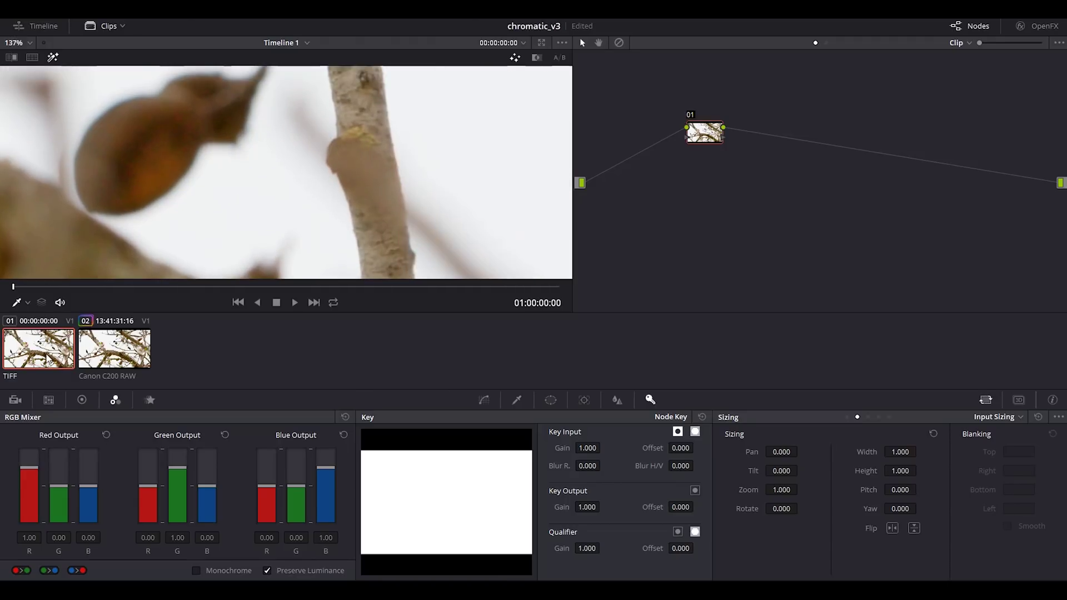
pyautogui.click(118, 361)
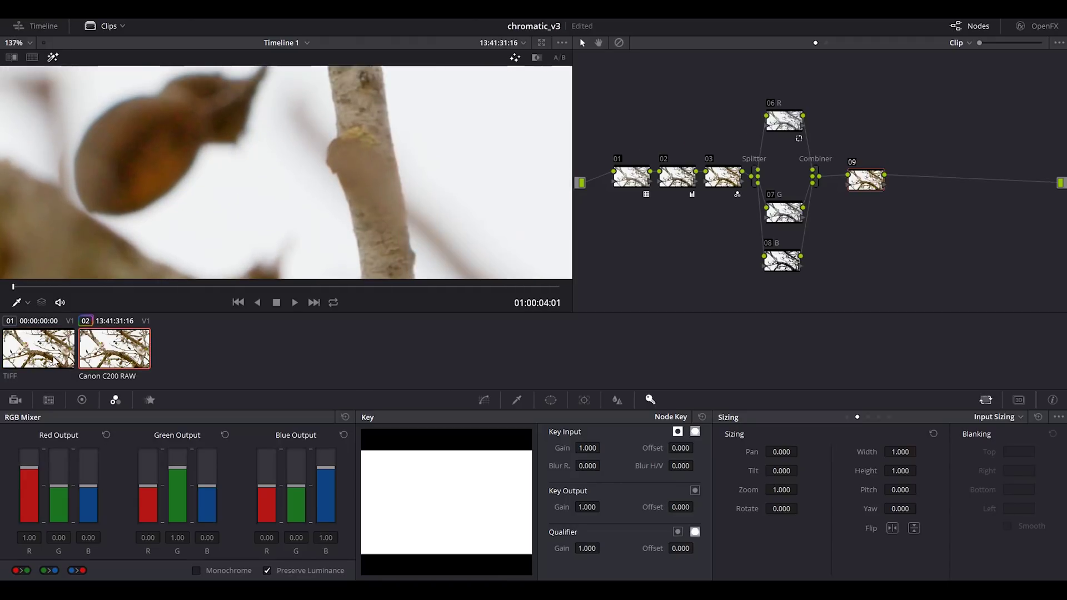
pyautogui.click(53, 361)
pyautogui.click(104, 359)
# Switch the RAW clip to its next color version and compare the vertical branch's edges with the TIFF clip
pyautogui.hotkey('ctrl', 'n')
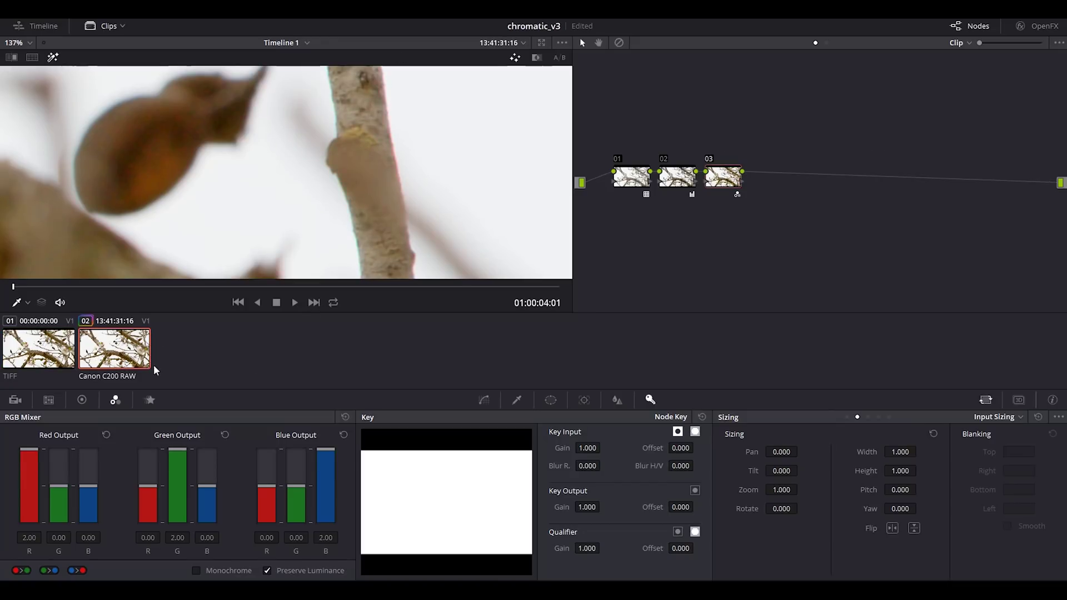
pyautogui.click(43, 359)
pyautogui.click(121, 360)
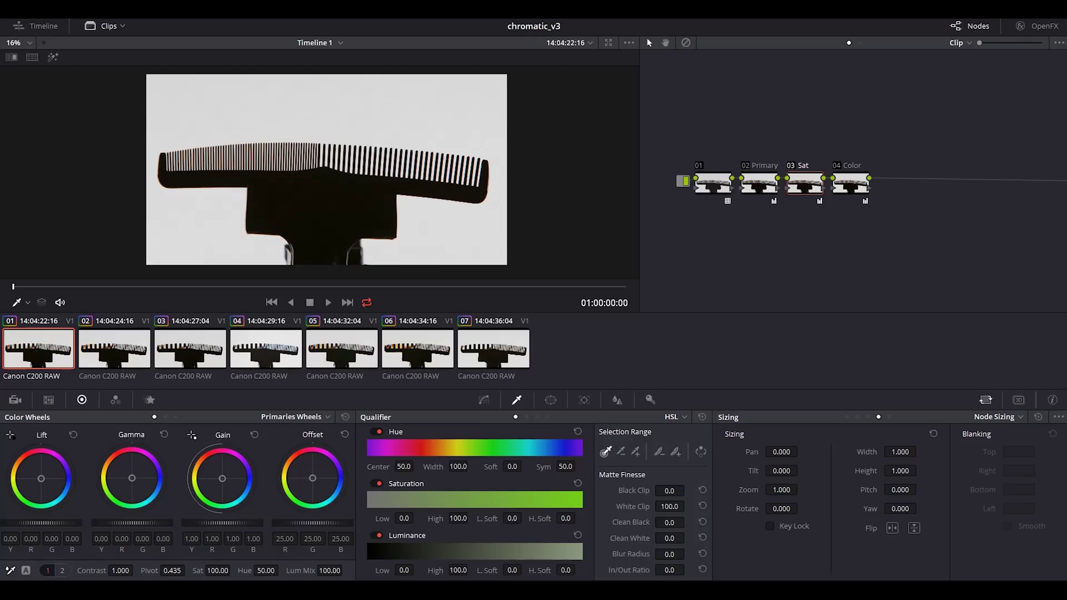
# Alternate between the first two comb clips to compare them at full frame
pyautogui.click(122, 350)
pyautogui.click(34, 347)
pyautogui.click(92, 356)
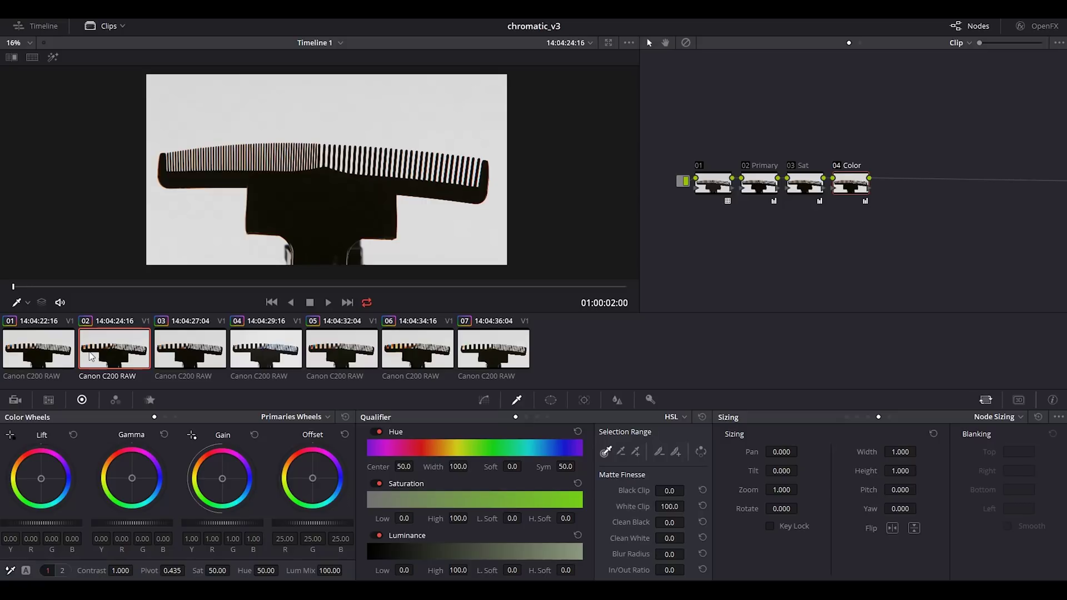
# Compare color fringing on the fine comb teeth near the comb's end between clips 01 and 02 at high magnification
pyautogui.scroll(3, 172, 200)
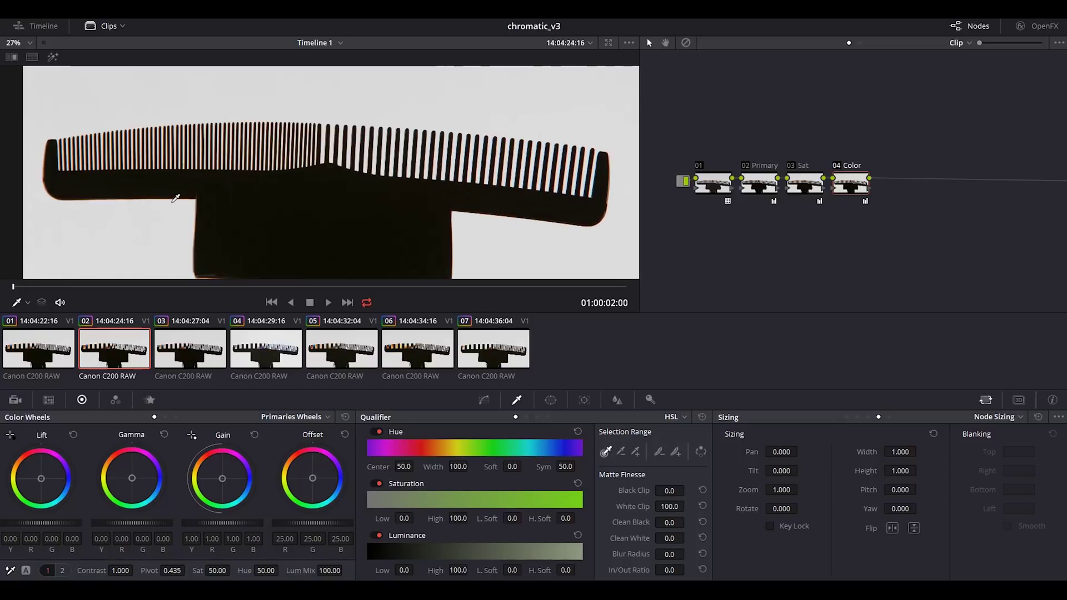
pyautogui.scroll(6, 188, 217)
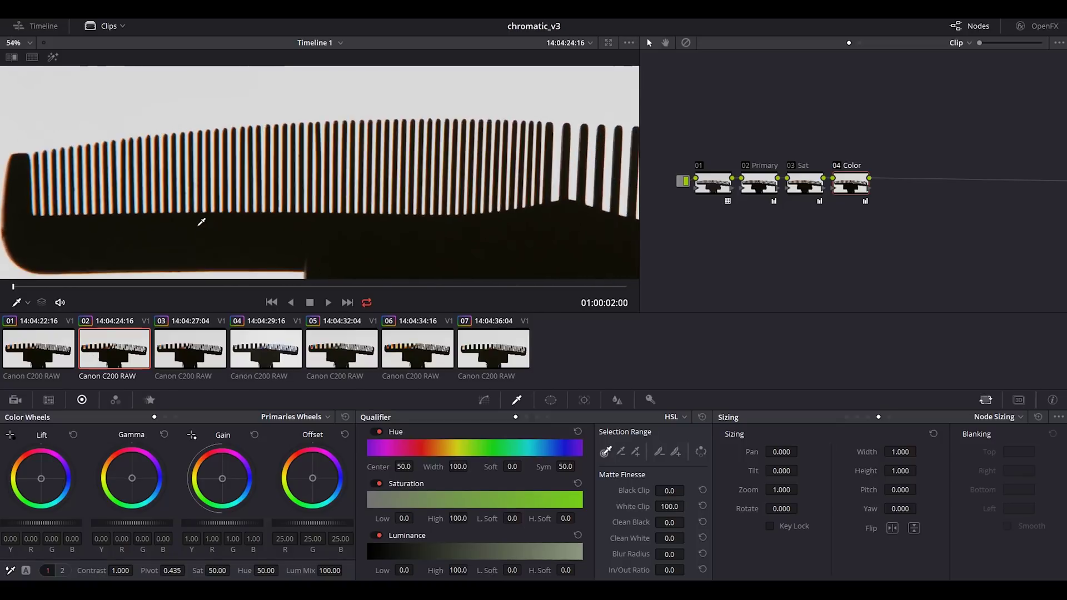
pyautogui.click(40, 350)
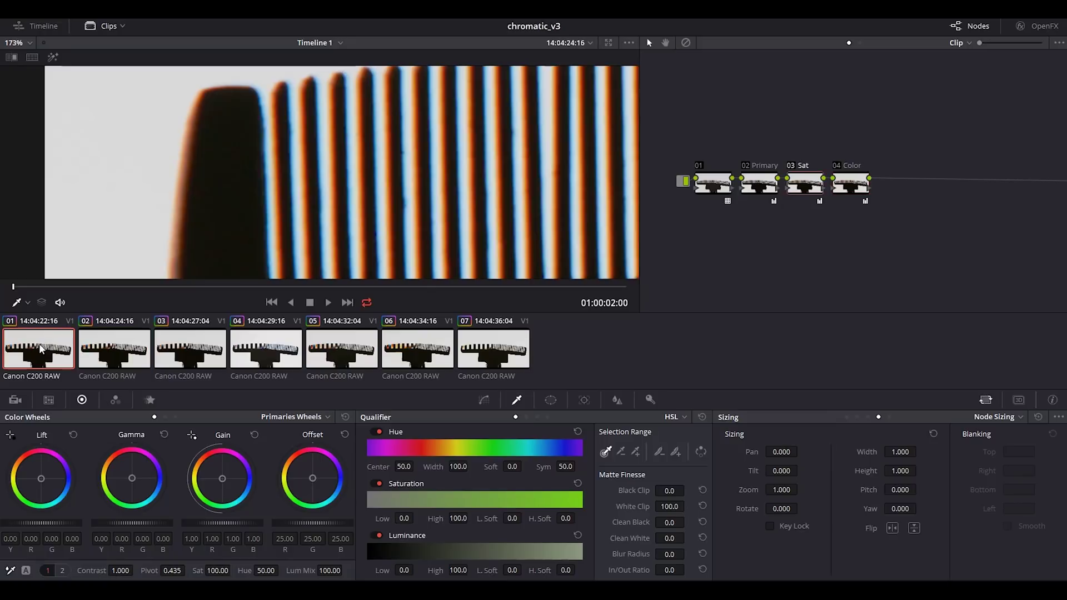
pyautogui.click(117, 357)
pyautogui.click(37, 357)
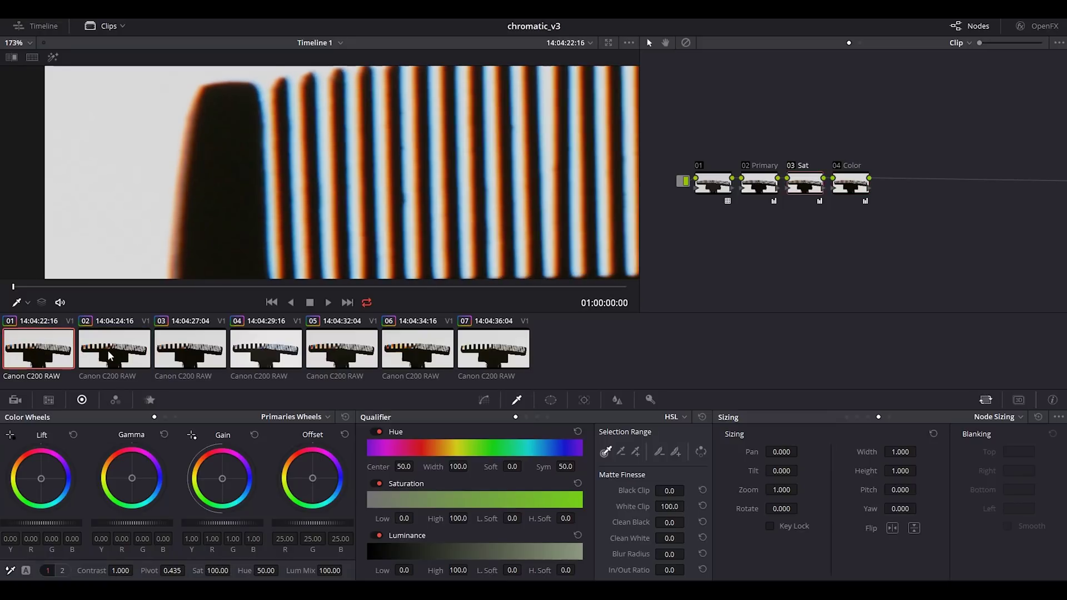
pyautogui.click(124, 353)
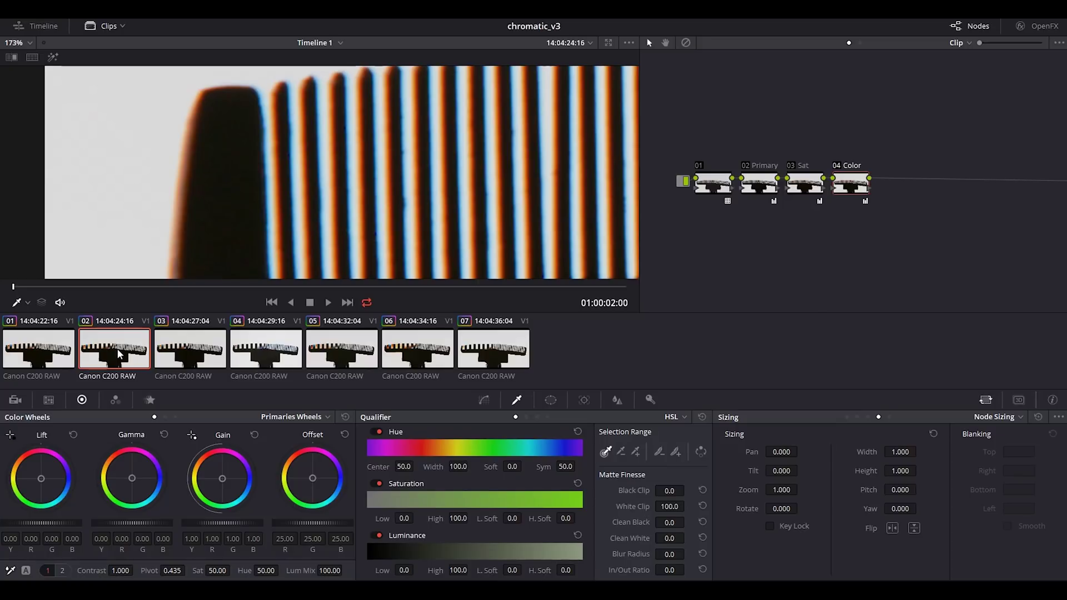
pyautogui.click(57, 351)
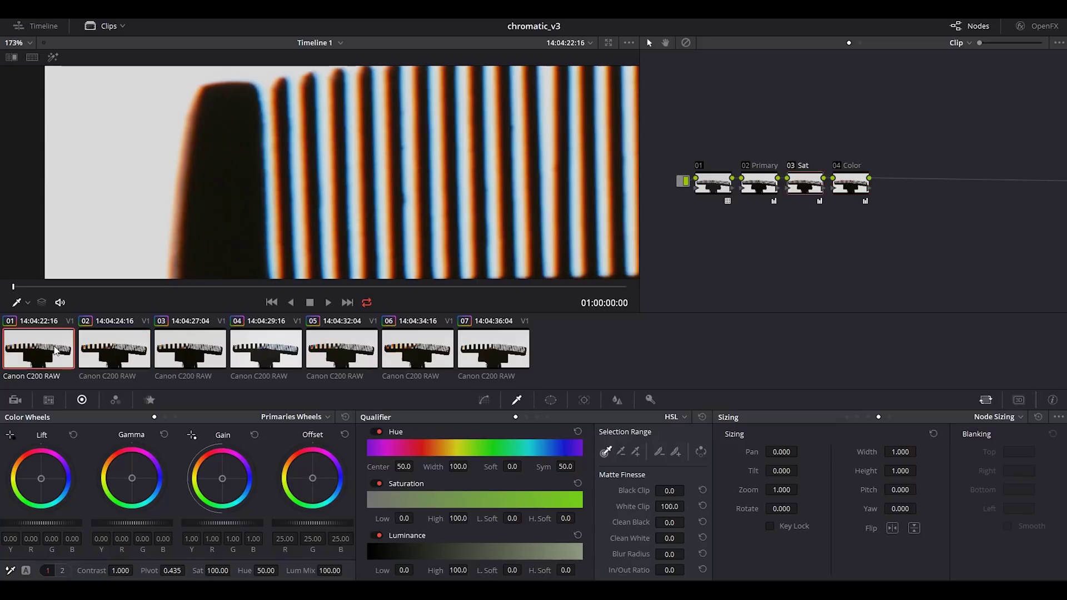
pyautogui.scroll(2, 248, 198)
pyautogui.scroll(2, 248, 197)
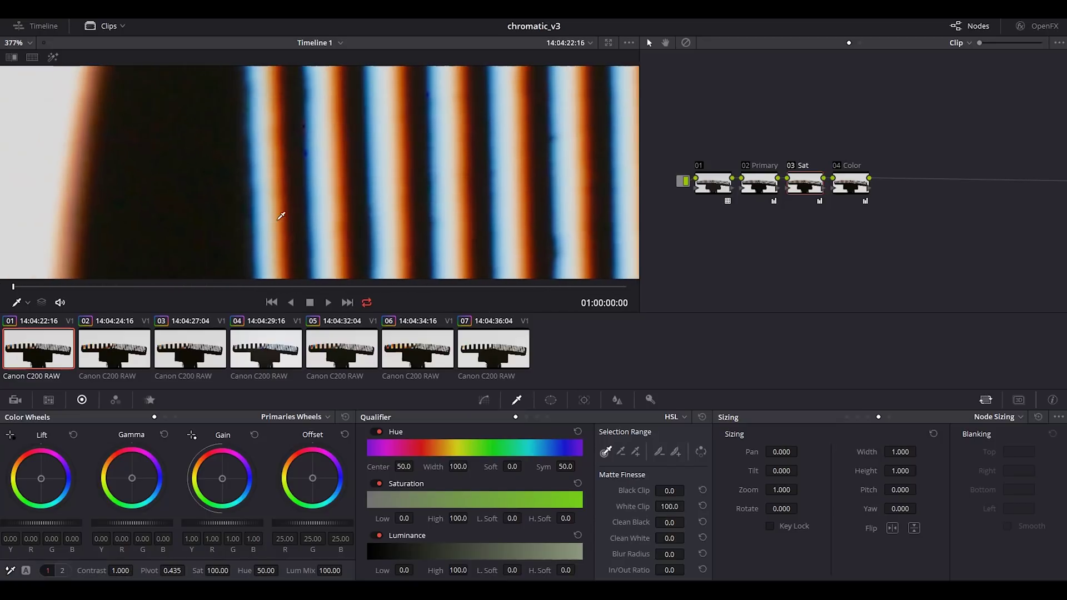
pyautogui.click(119, 348)
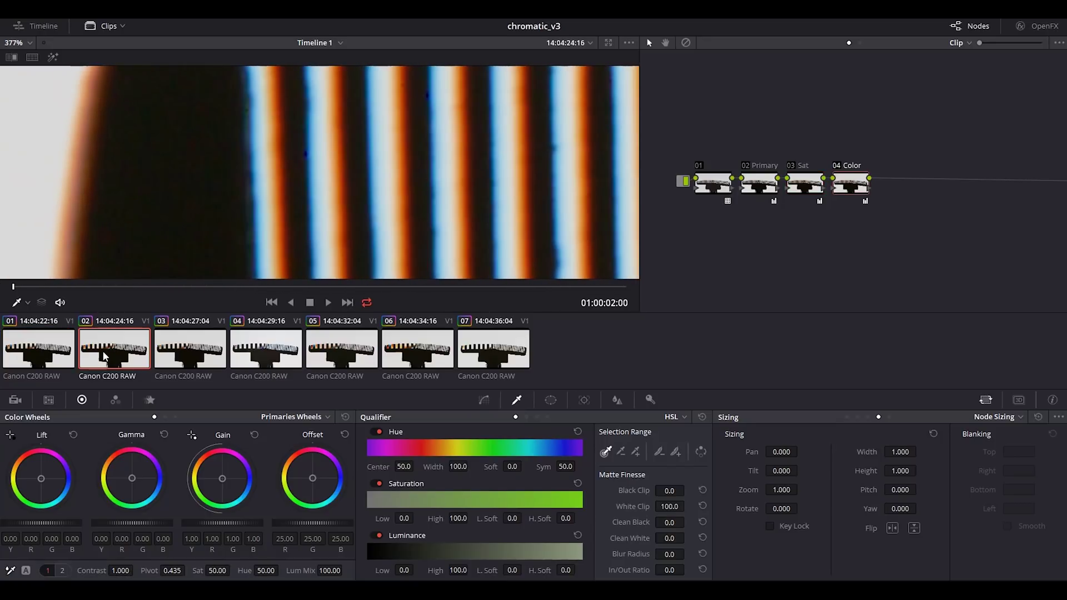
# Compare color fringing in comb clips 01 and 02 from the thick end tooth across to the widely spaced teeth
pyautogui.press('Up')
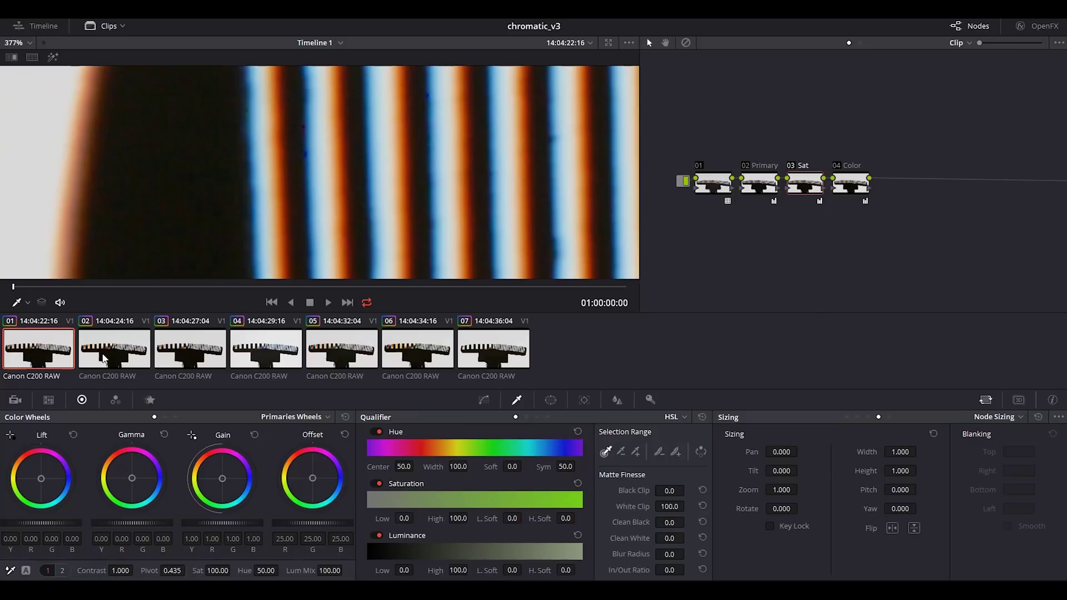
pyautogui.press('Down')
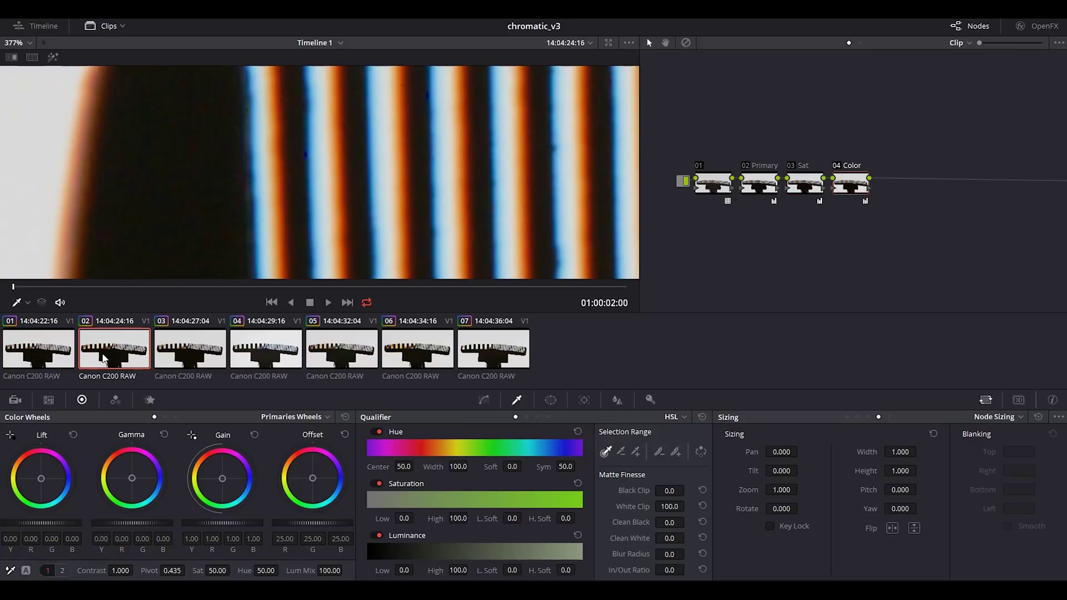
pyautogui.moveTo(245, 117); pyautogui.dragTo(244, 182)
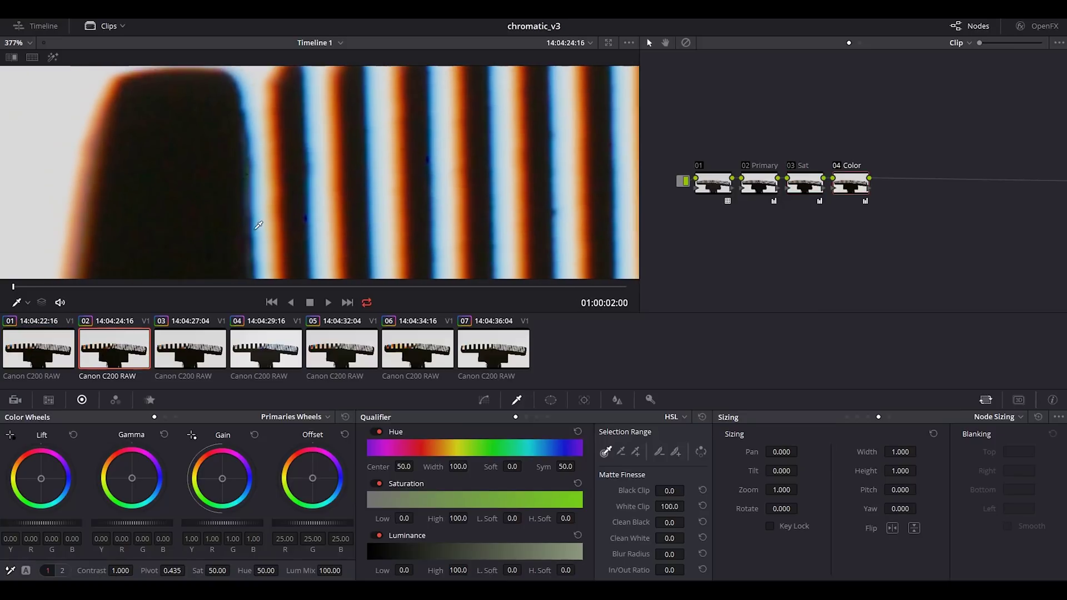
pyautogui.moveTo(410, 153); pyautogui.dragTo(188, 227)
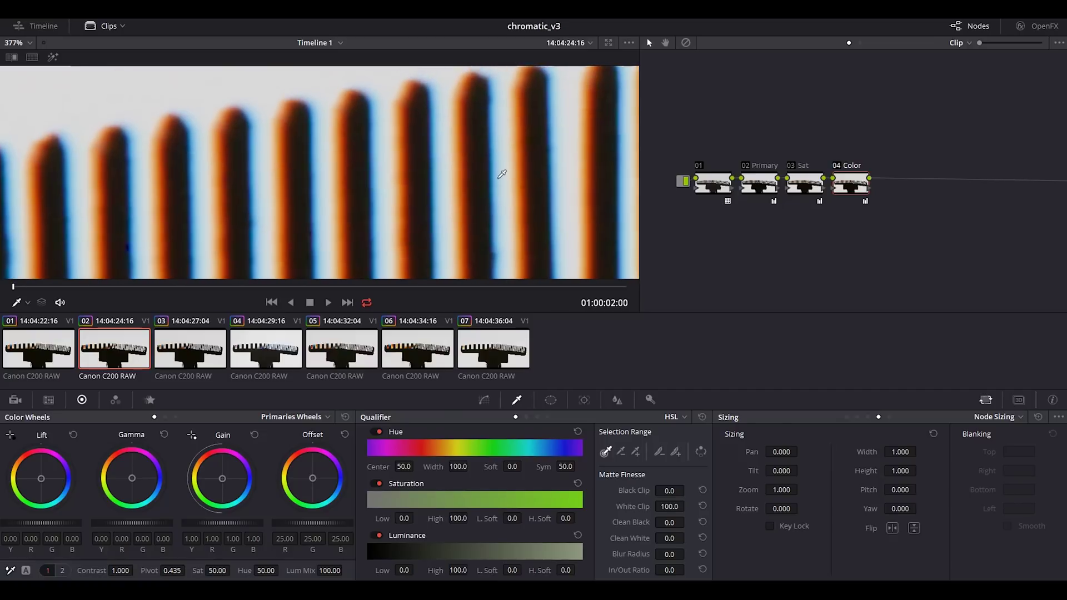
pyautogui.scroll(-10, 502, 174)
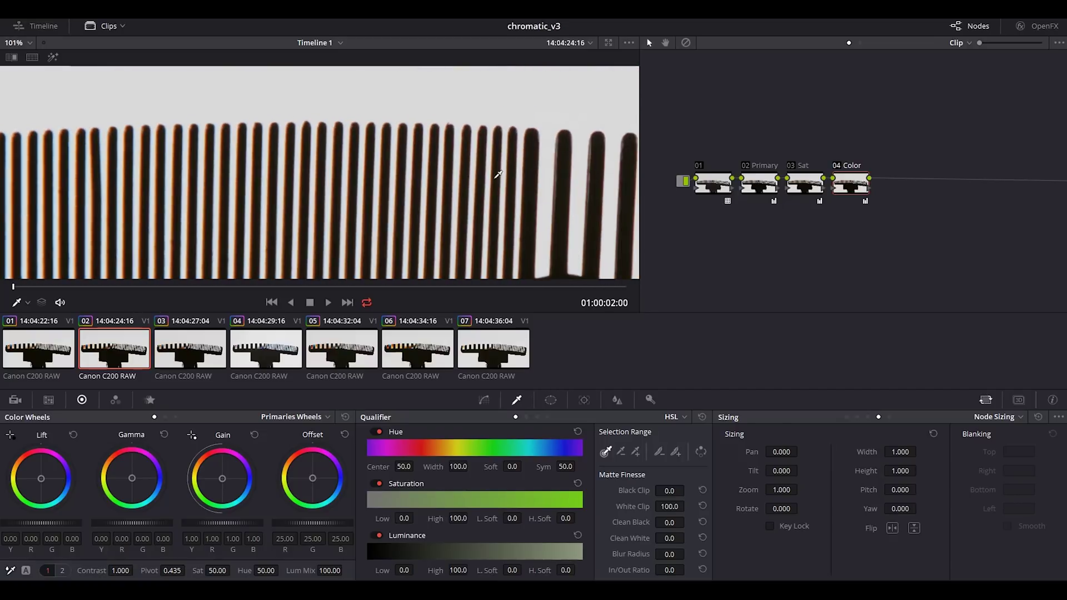
pyautogui.scroll(8, 328, 184)
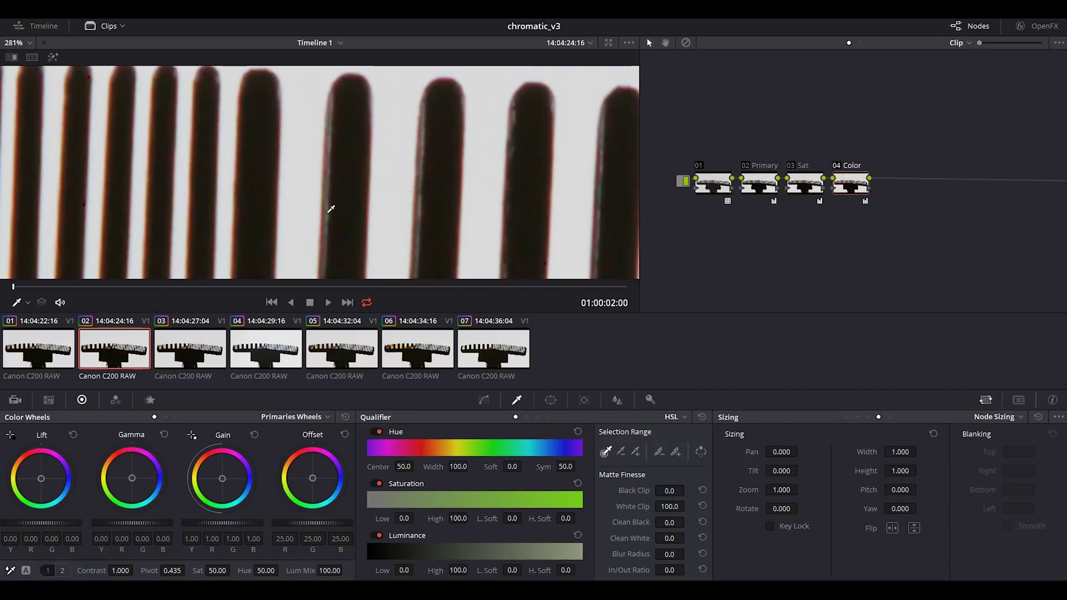
pyautogui.press('Up')
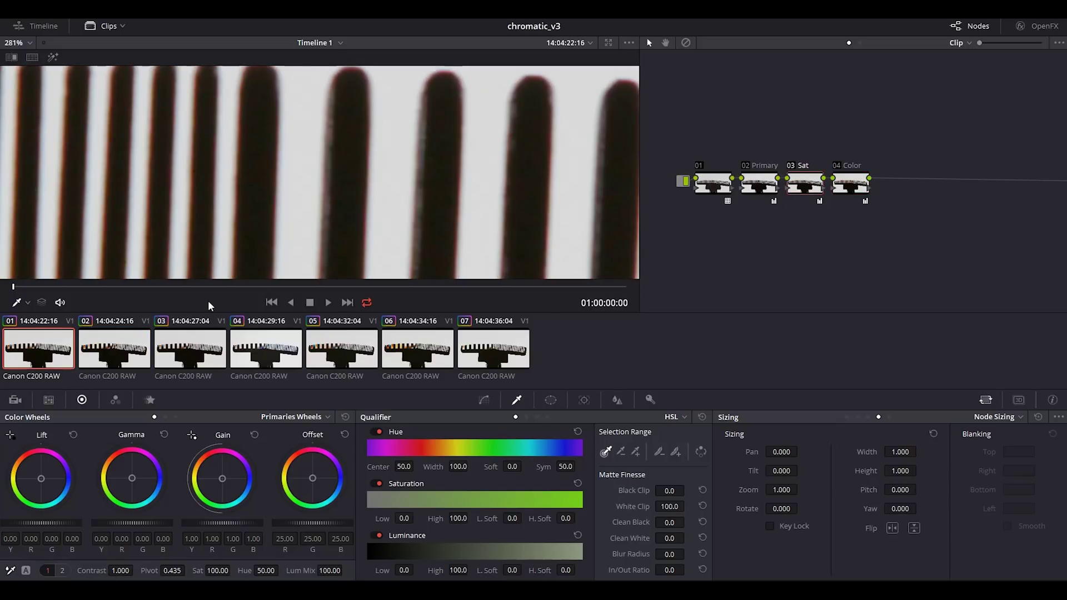
# Step through comb clips 01 to 06 and compare fringing on the thick end tooth and the adjacent fine teeth
pyautogui.click(126, 348)
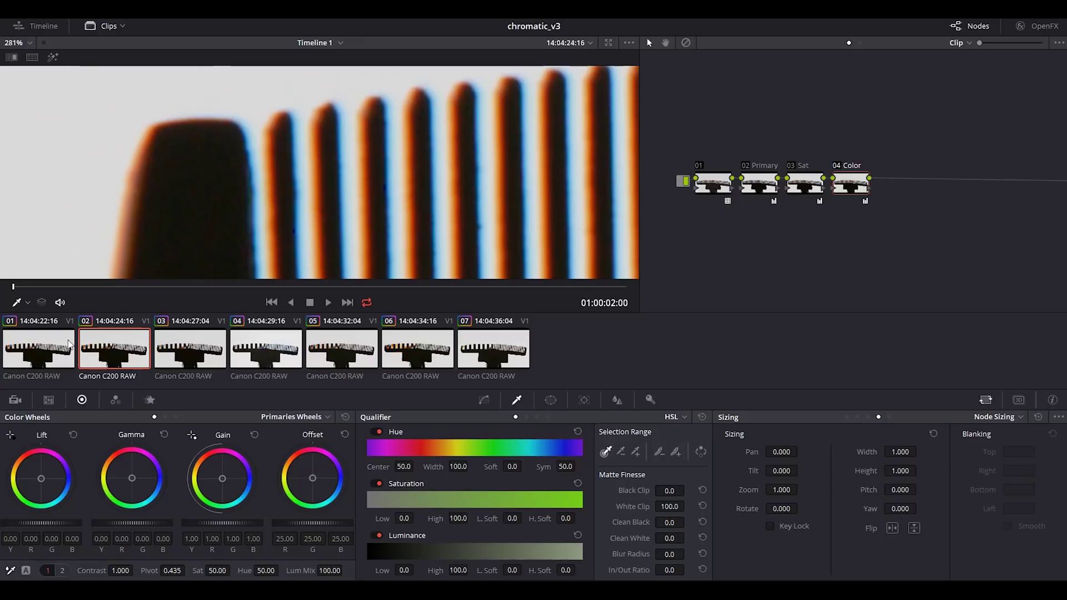
pyautogui.click(17, 351)
pyautogui.click(96, 351)
pyautogui.click(174, 353)
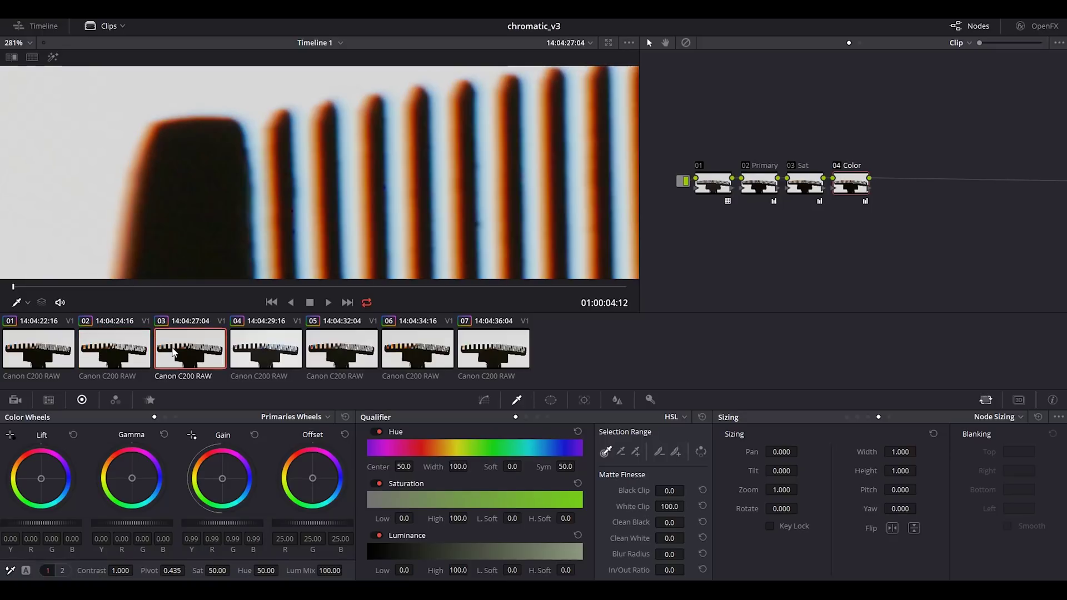
pyautogui.click(266, 353)
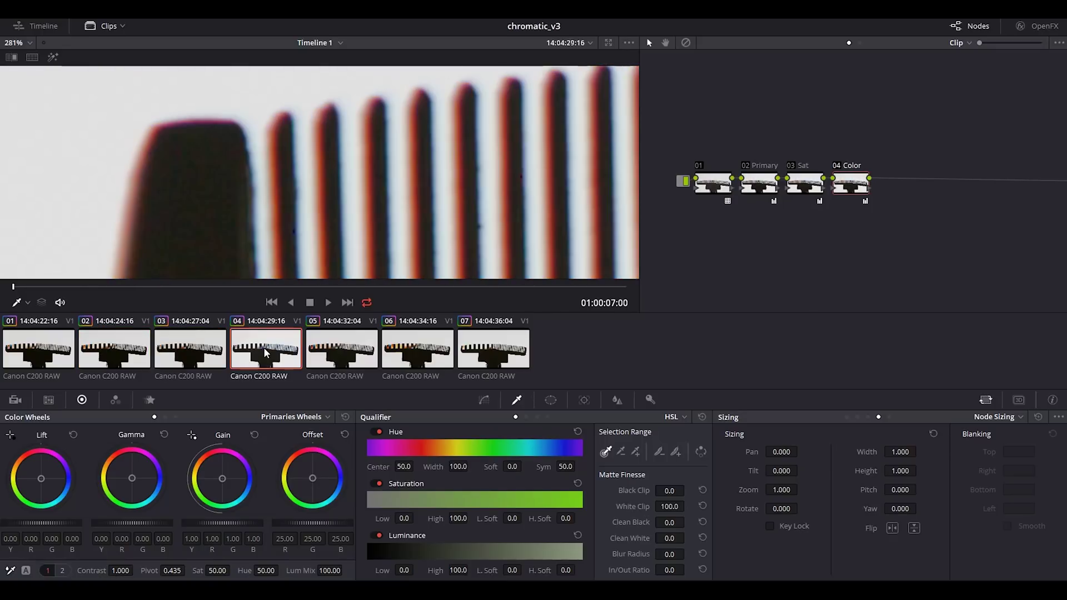
pyautogui.click(343, 353)
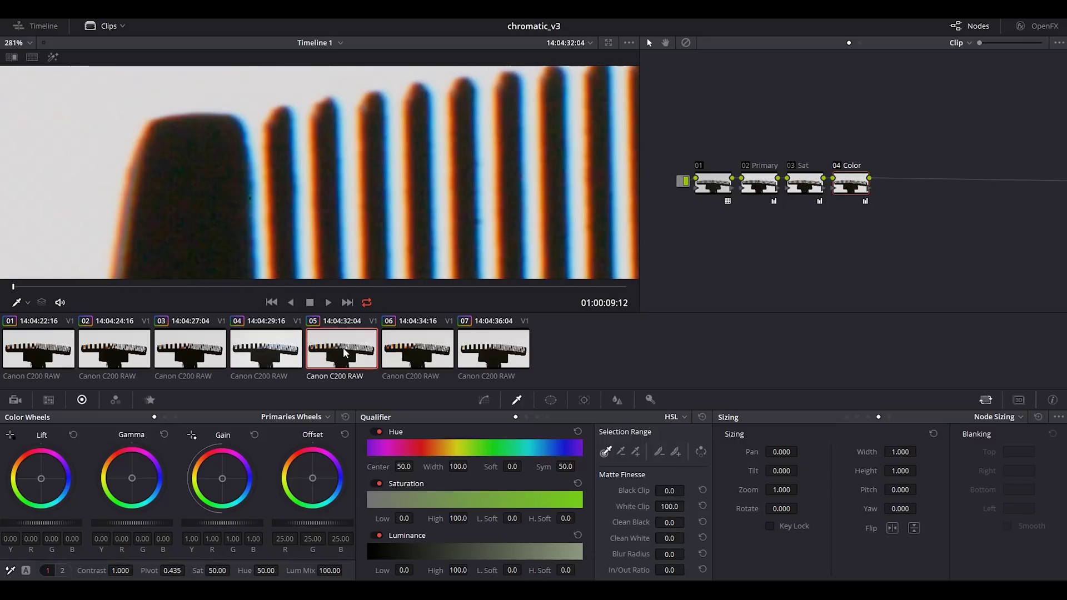
pyautogui.click(406, 346)
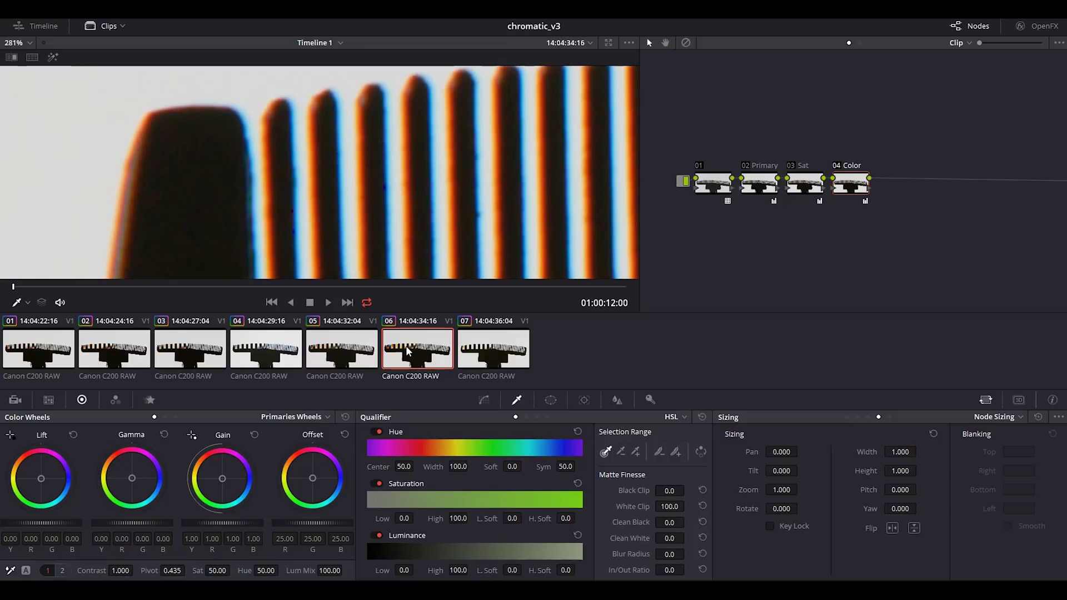
# Examine the fine teeth near the comb's thick end in clip 06 and compare them with clip 07
pyautogui.press('Up')
pyautogui.moveTo(477, 185); pyautogui.dragTo(220, 206)
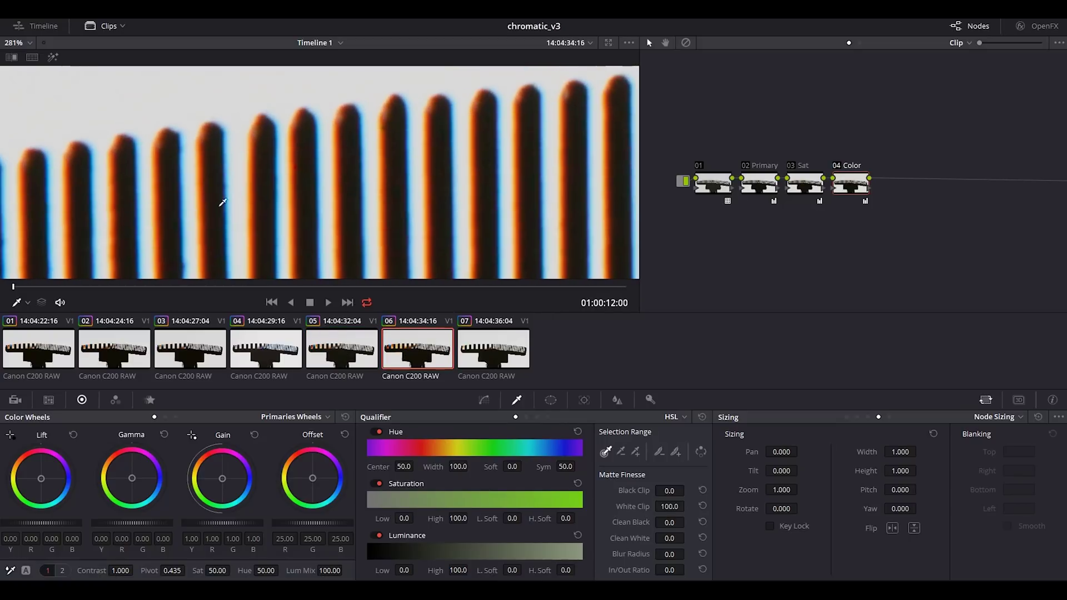
pyautogui.moveTo(137, 229); pyautogui.dragTo(464, 175)
pyautogui.moveTo(73, 238); pyautogui.dragTo(342, 206)
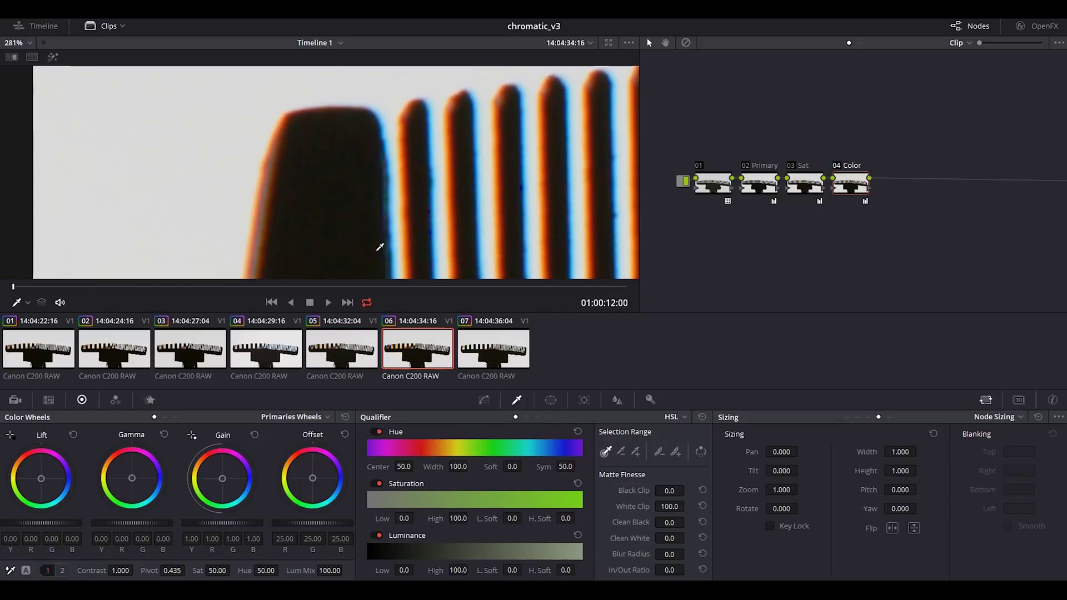
pyautogui.click(483, 358)
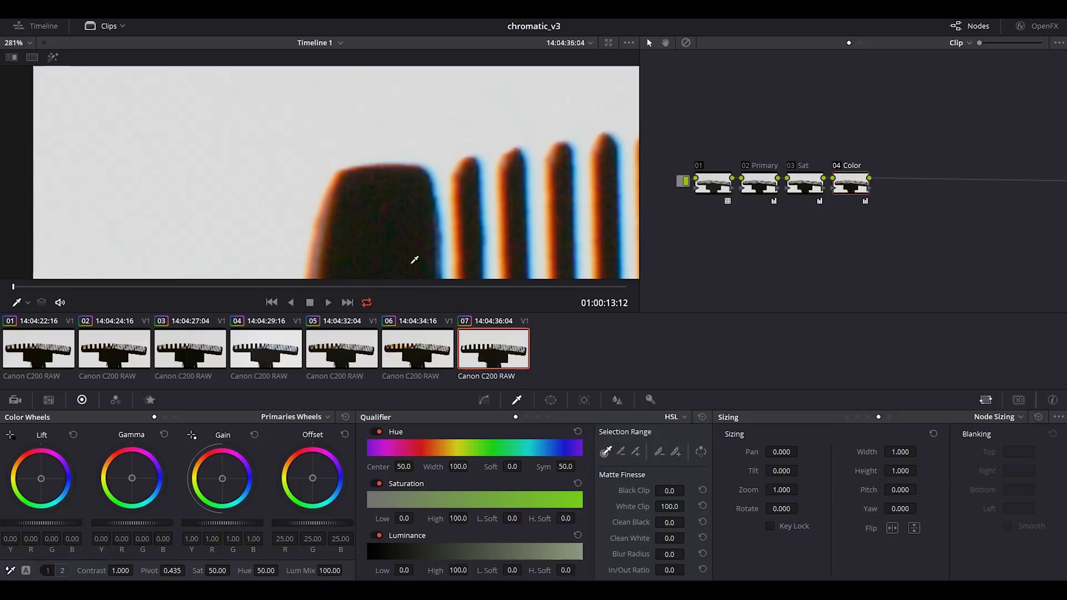
pyautogui.moveTo(414, 259); pyautogui.dragTo(251, 236)
pyautogui.moveTo(460, 209); pyautogui.dragTo(371, 201)
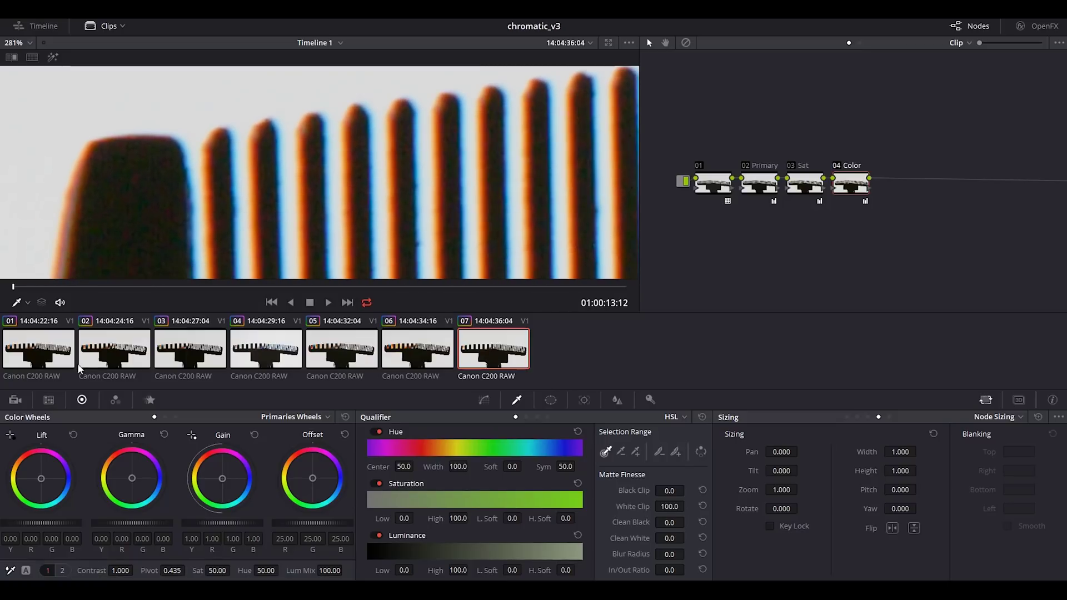
# Add a splitter combiner node after the 04 Color node on clip 01
pyautogui.click(38, 353)
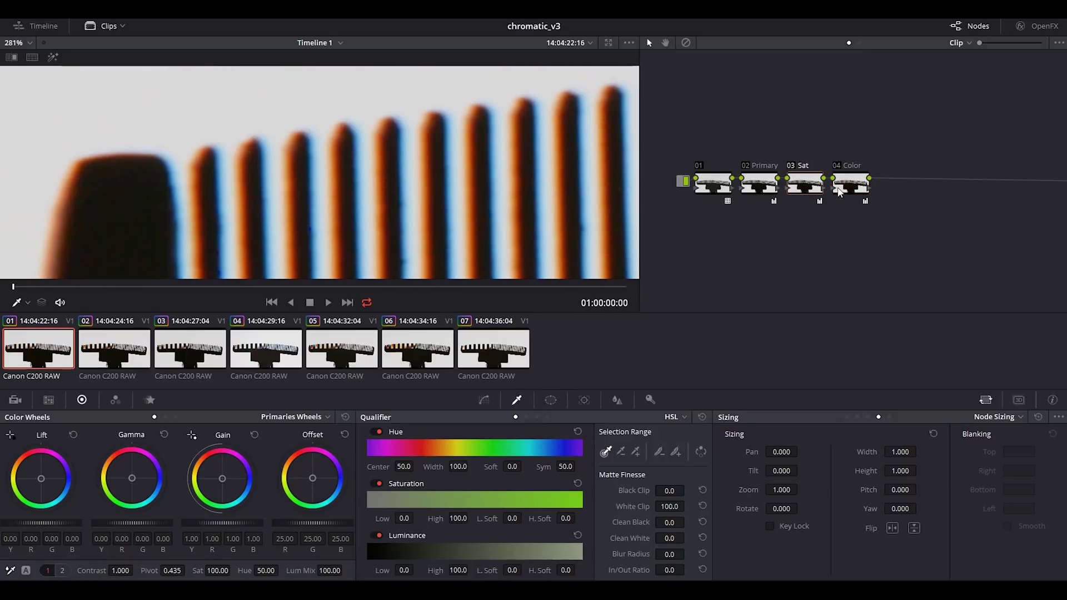
pyautogui.click(840, 192)
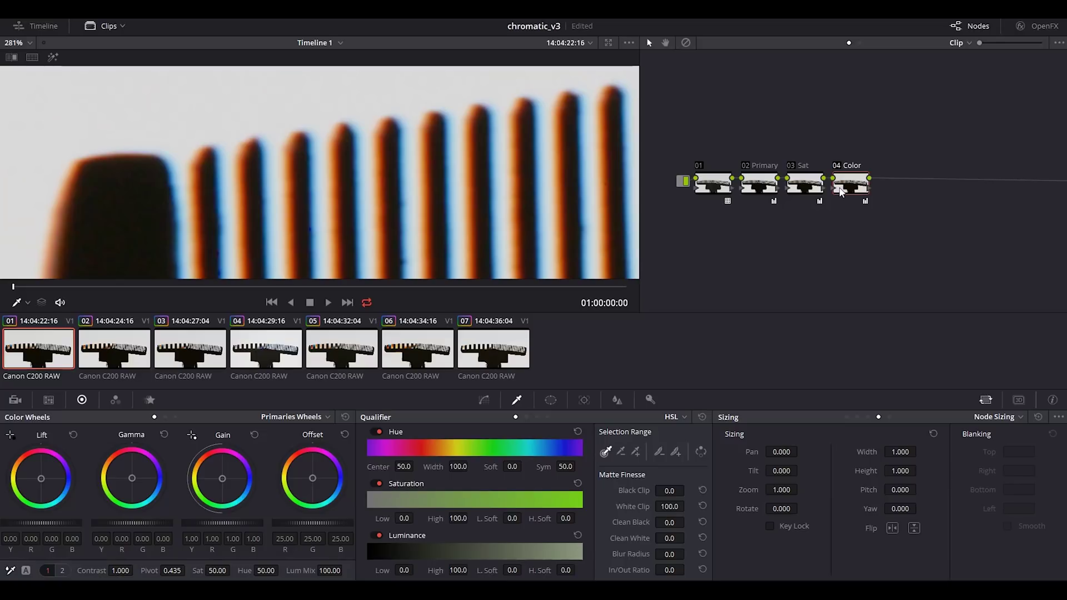
pyautogui.click(301, 13)
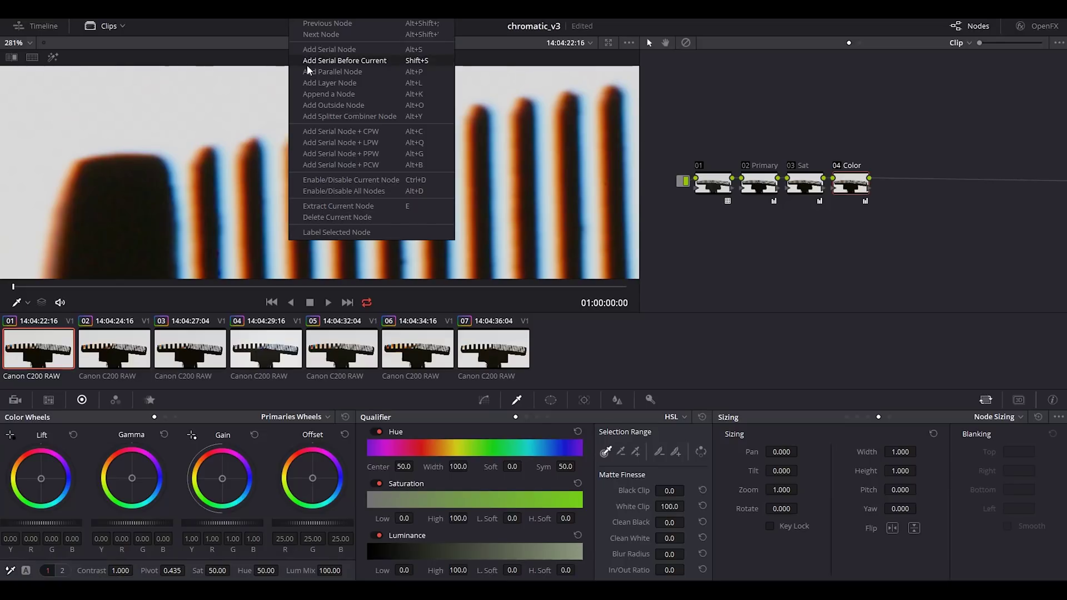
pyautogui.click(324, 115)
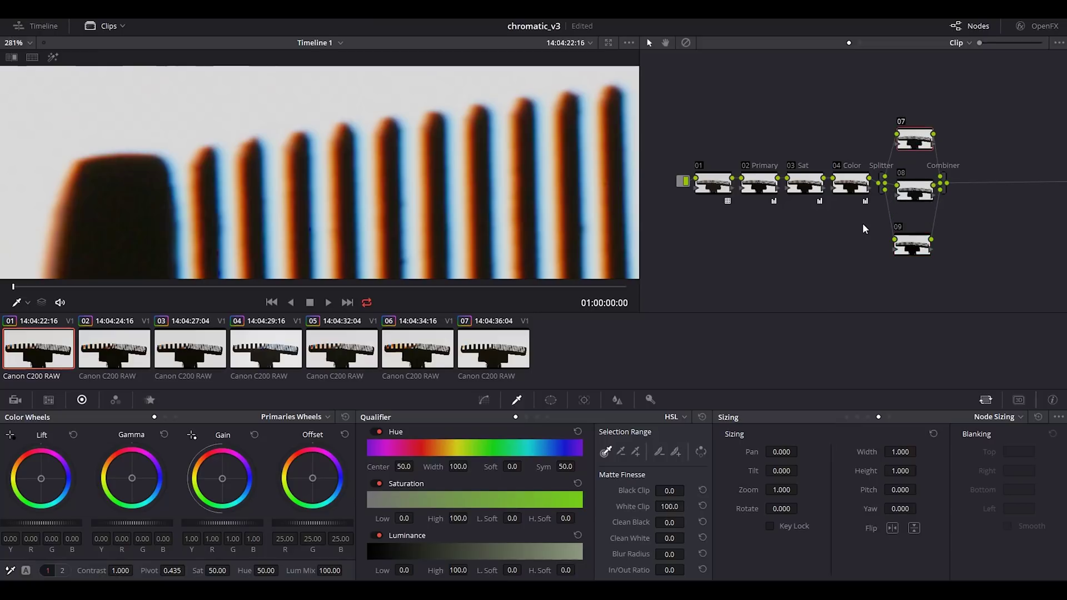
# Set the sizing zoom of red channel node 07 to 1.001 and add a serial node after the combiner
pyautogui.moveTo(782, 494); pyautogui.dragTo(800, 490)
pyautogui.scroll(-3, 395, 181)
pyautogui.hotkey('alt', 's')
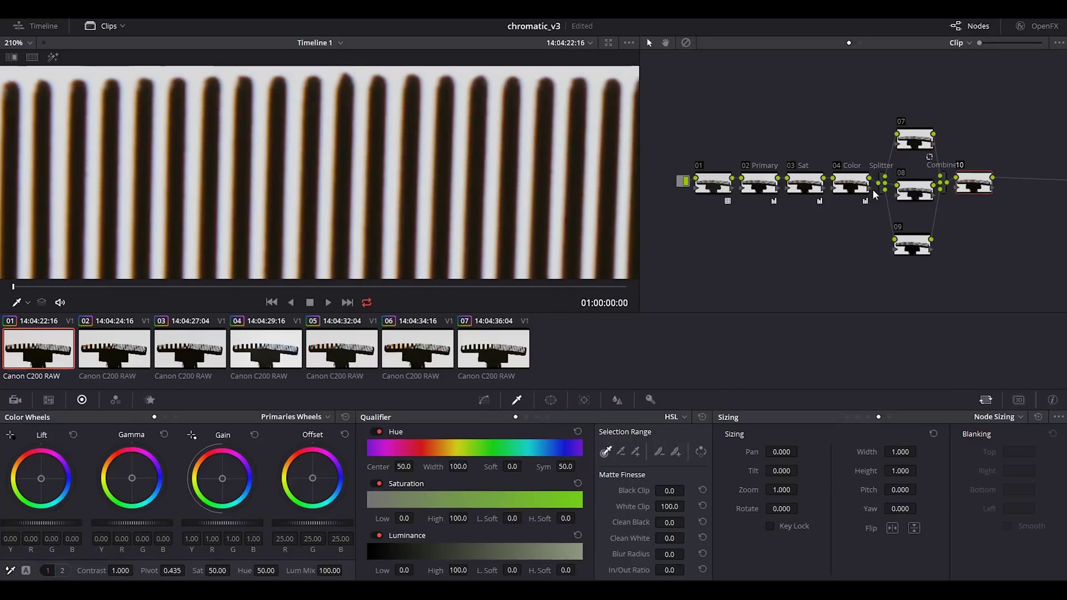
# Compare clip 01 before and after channel scaling by highlighting nodes 04 and 10 at several places along the comb
pyautogui.click(838, 184)
pyautogui.click(974, 185)
pyautogui.click(847, 183)
pyautogui.click(970, 189)
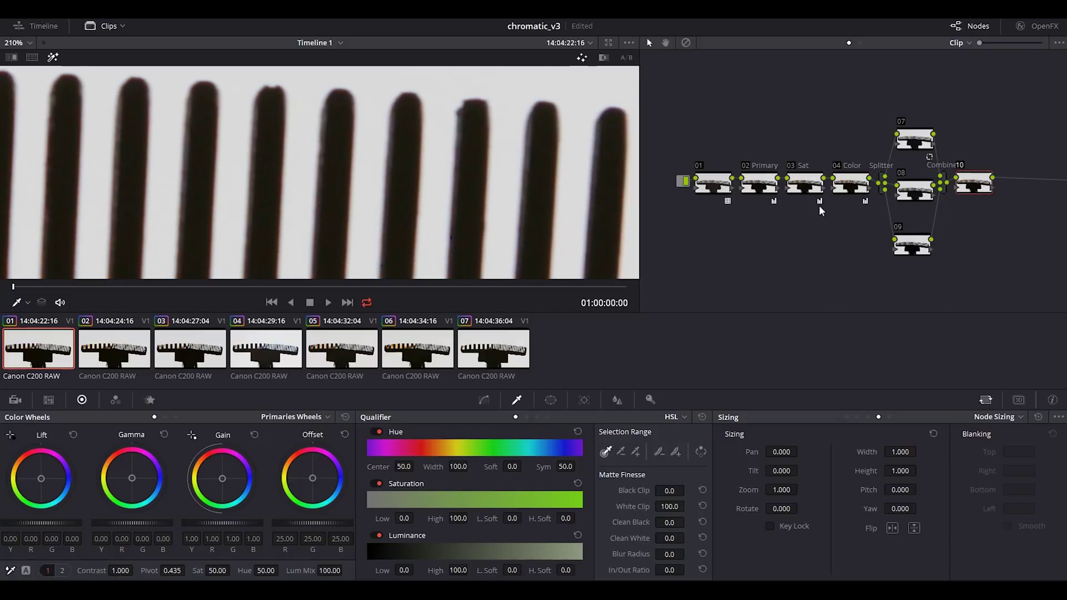
pyautogui.click(858, 182)
pyautogui.click(972, 188)
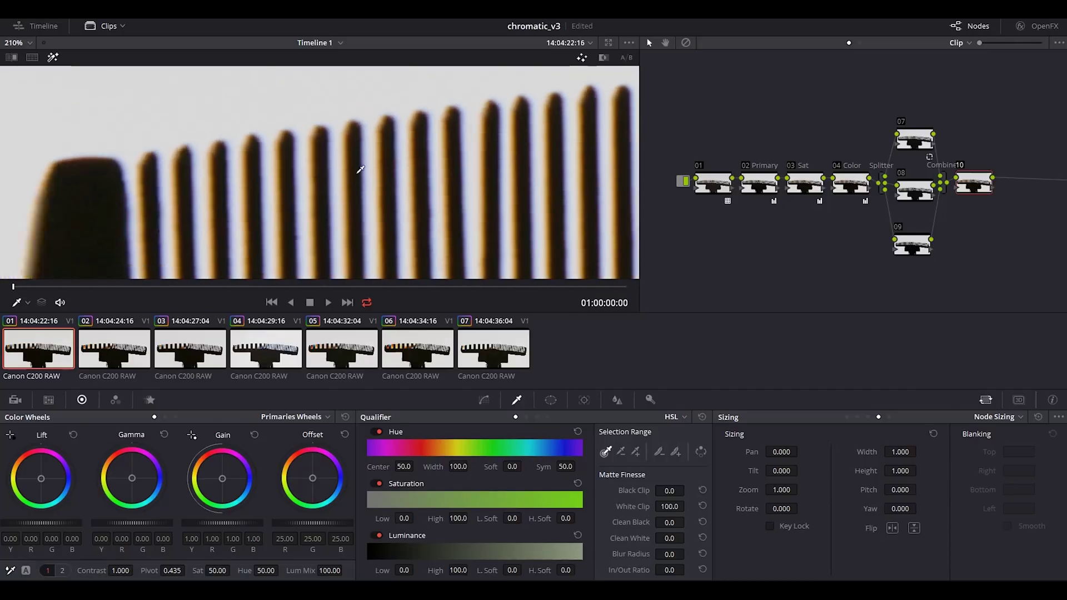
pyautogui.click(845, 185)
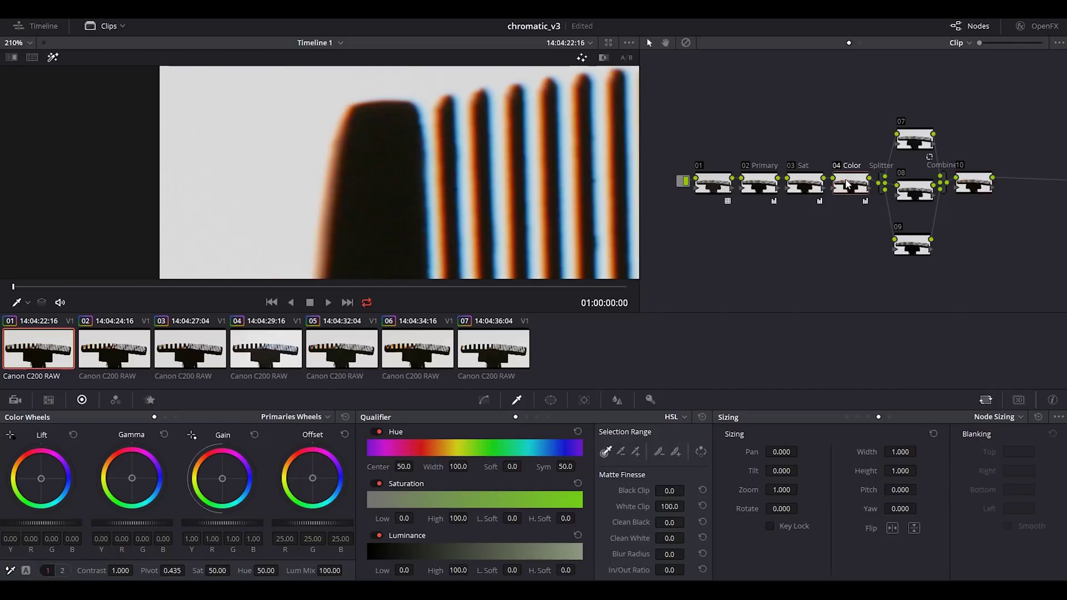
pyautogui.click(973, 188)
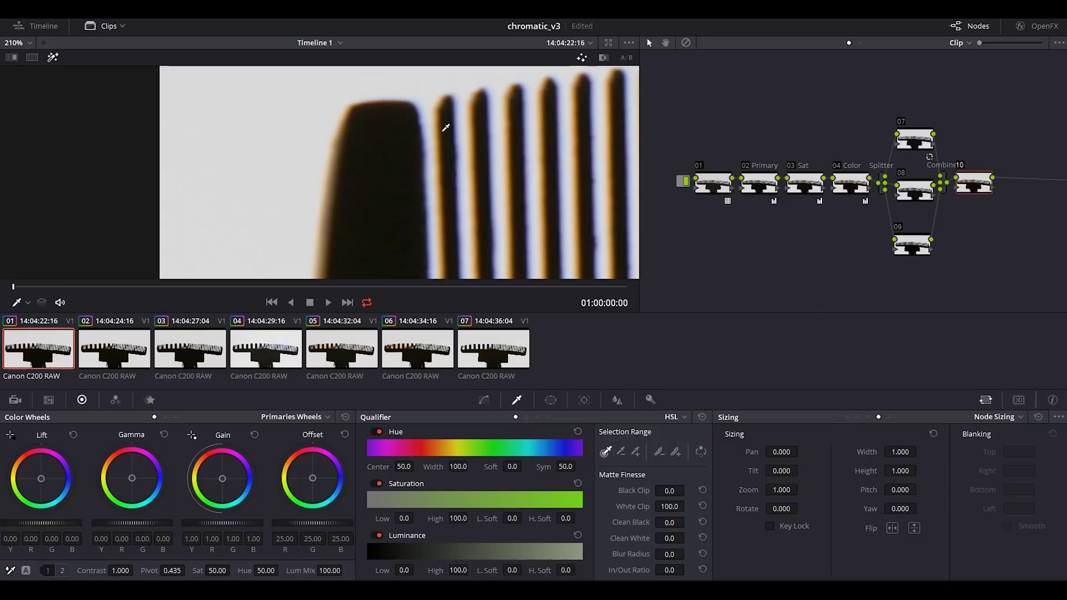
# Apply clip 01's channel-scaling node grade to clips 02 through 07
pyautogui.press('Down')
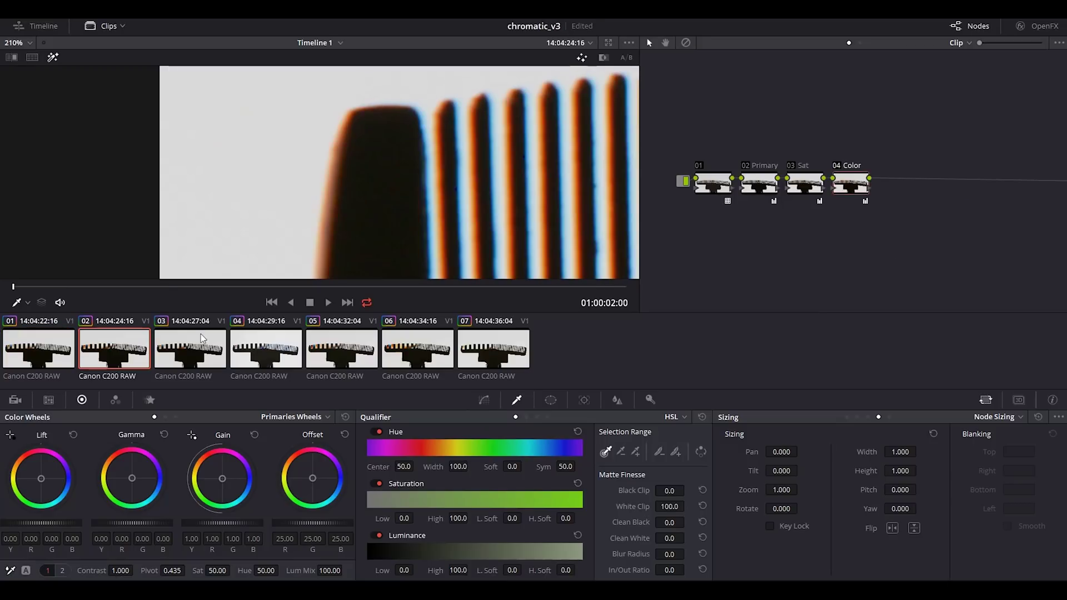
pyautogui.press('Down')
pyautogui.press('Down')
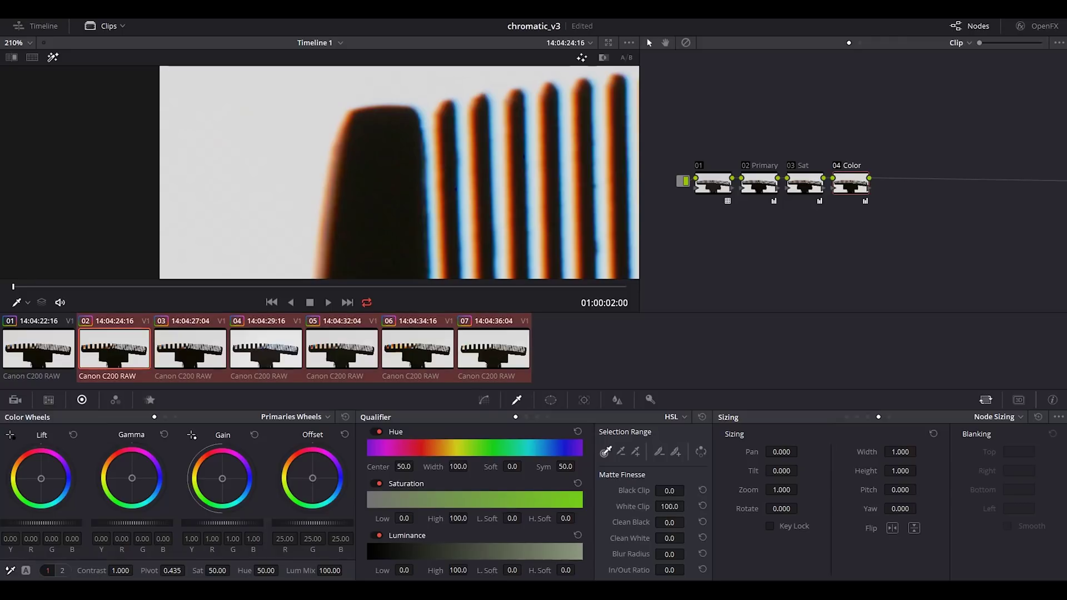
pyautogui.click(915, 138)
pyautogui.click(53, 57)
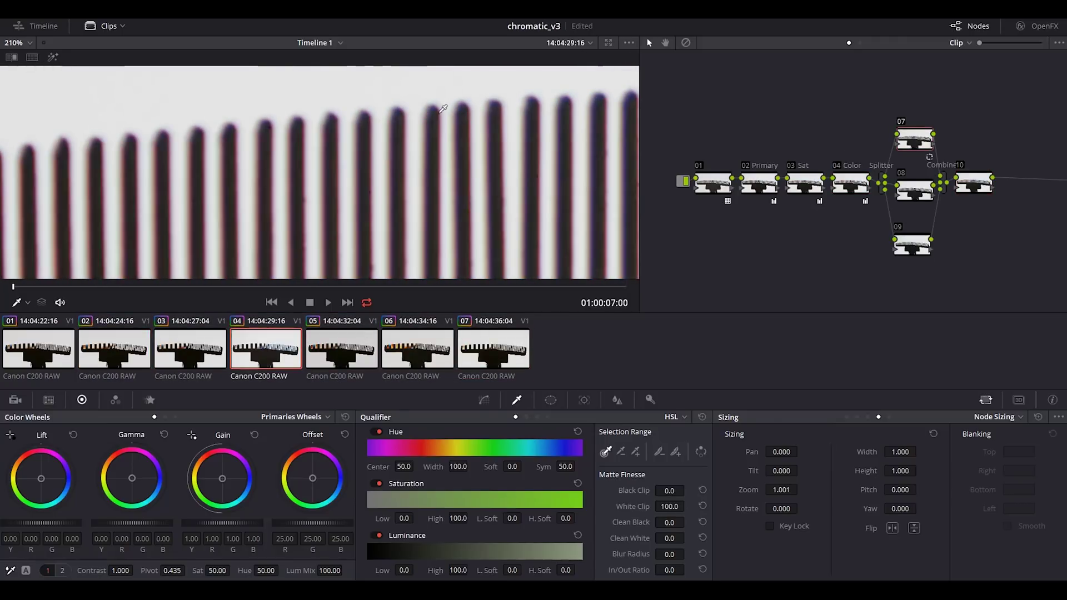
# Compare clip 04's channel-scaled image with its highlighted 04 Color node
pyautogui.click(337, 361)
pyautogui.click(277, 357)
pyautogui.click(851, 191)
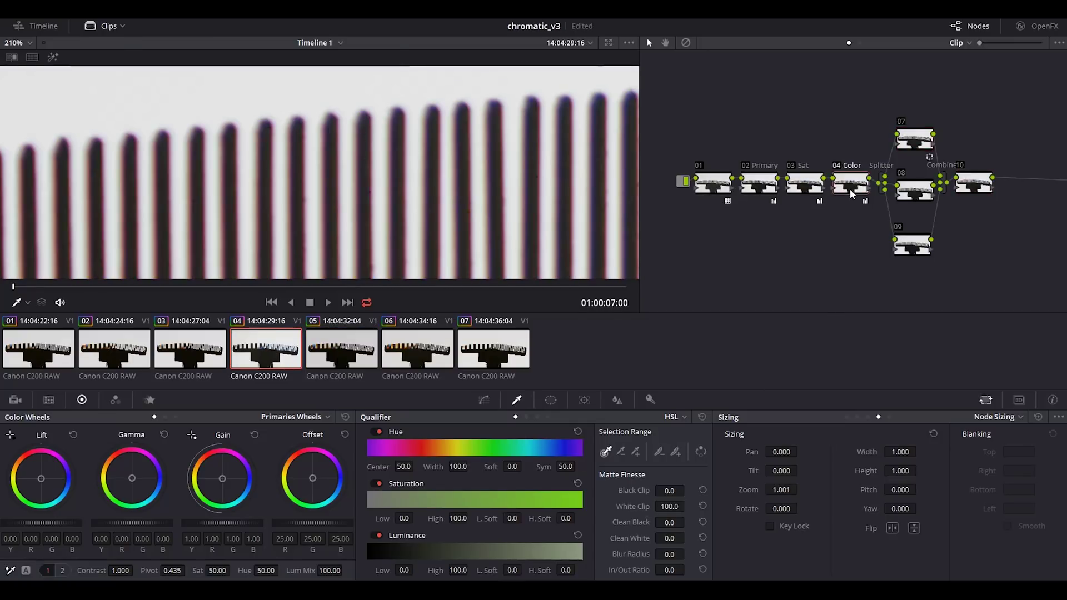
pyautogui.click(53, 57)
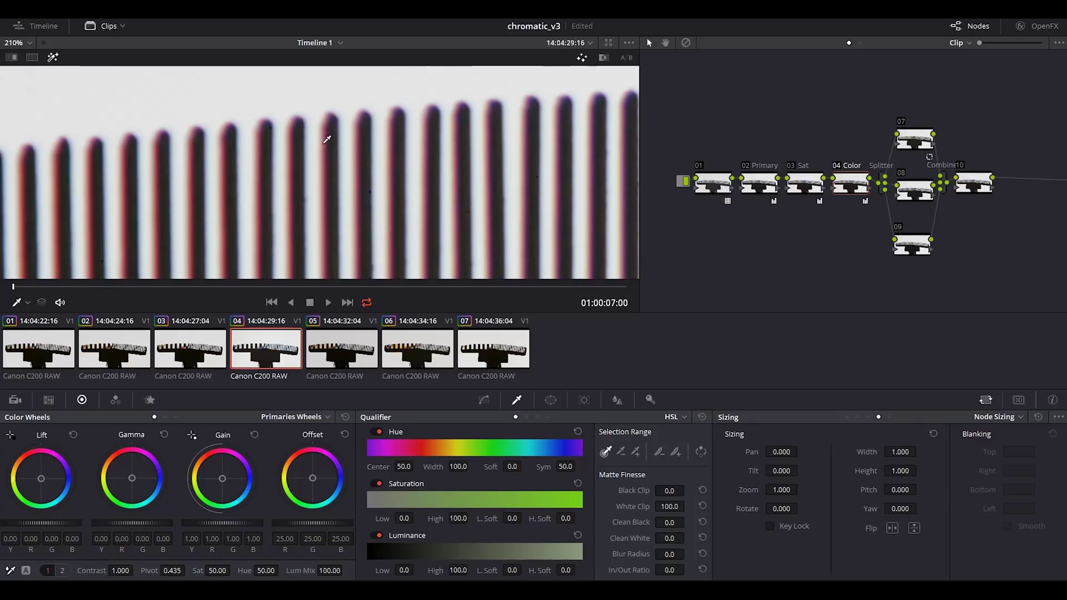
# Examine clip 04 from the comb's thick end tooth across to the widely spaced teeth, checking red channel node 07
pyautogui.moveTo(190, 222); pyautogui.dragTo(584, 185)
pyautogui.moveTo(167, 172); pyautogui.dragTo(536, 145)
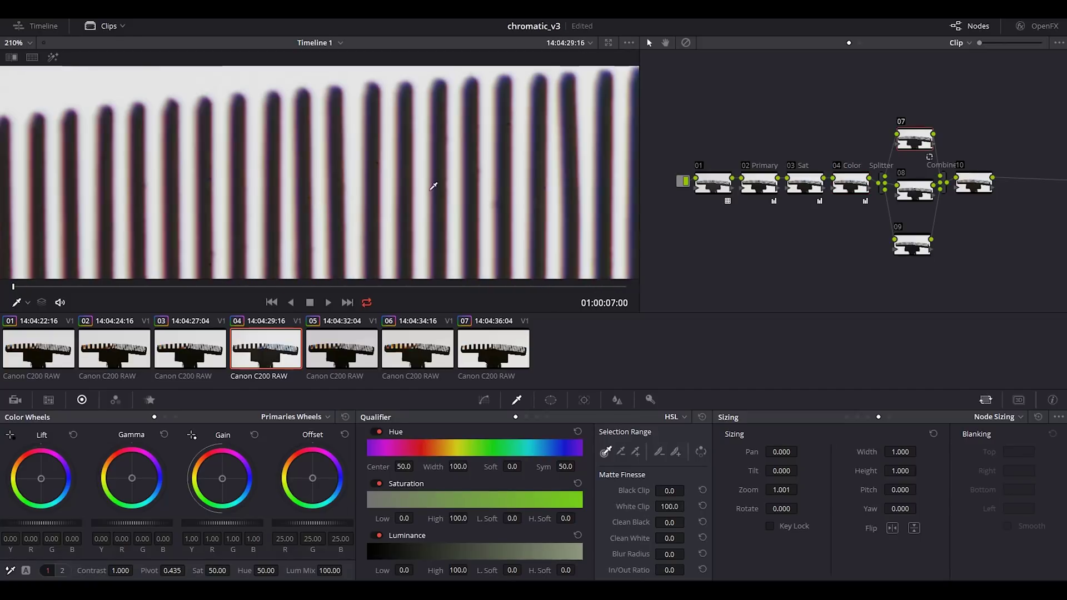
pyautogui.moveTo(432, 188); pyautogui.dragTo(260, 206)
pyautogui.moveTo(545, 170); pyautogui.dragTo(405, 189)
pyautogui.moveTo(584, 178); pyautogui.dragTo(226, 162)
pyautogui.moveTo(454, 162); pyautogui.dragTo(297, 140)
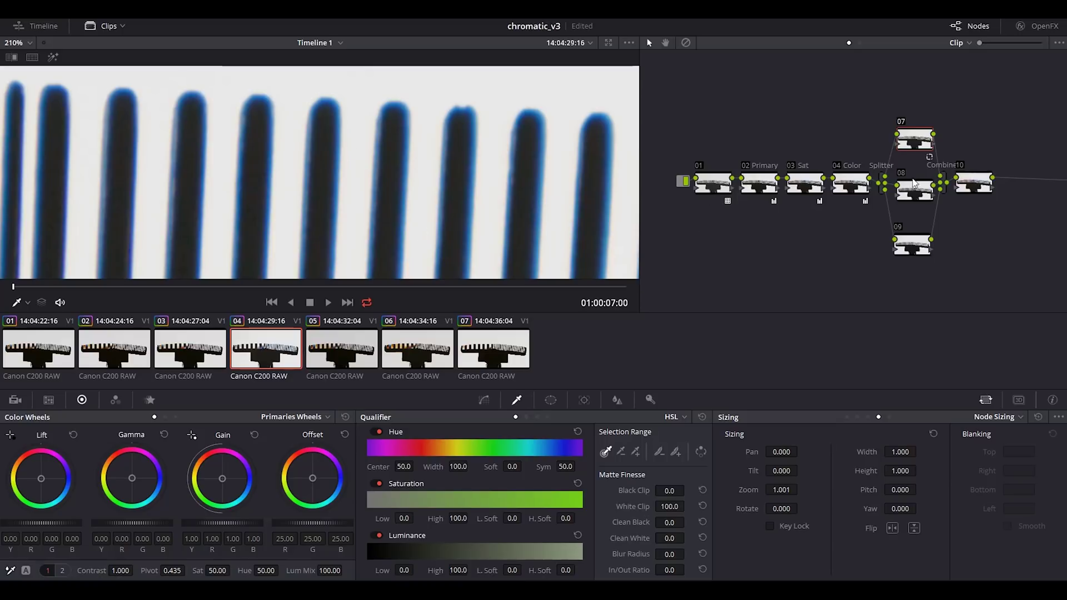
# Try scaling blue channel node 09 on clip 04 with sizing zooms of 1.011 and 1.001
pyautogui.click(922, 254)
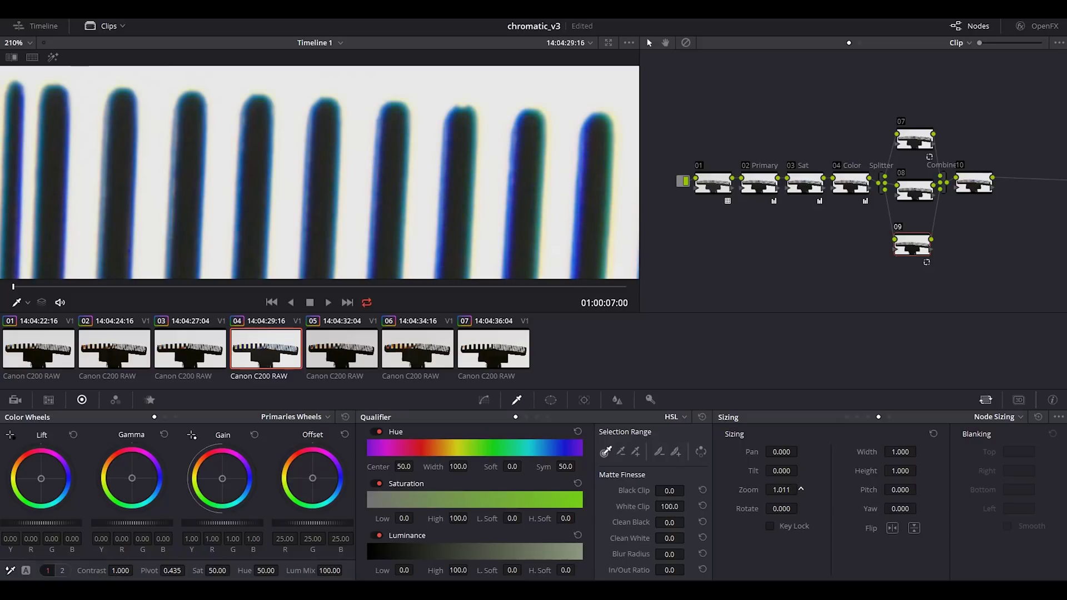
pyautogui.moveTo(782, 489); pyautogui.dragTo(772, 489)
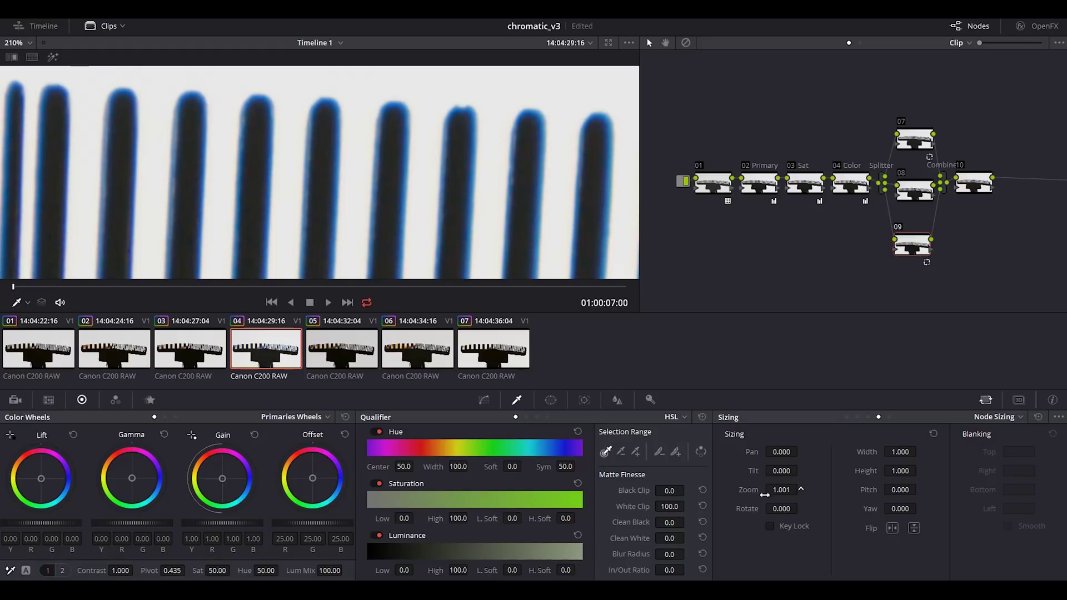
pyautogui.scroll(-5, 449, 228)
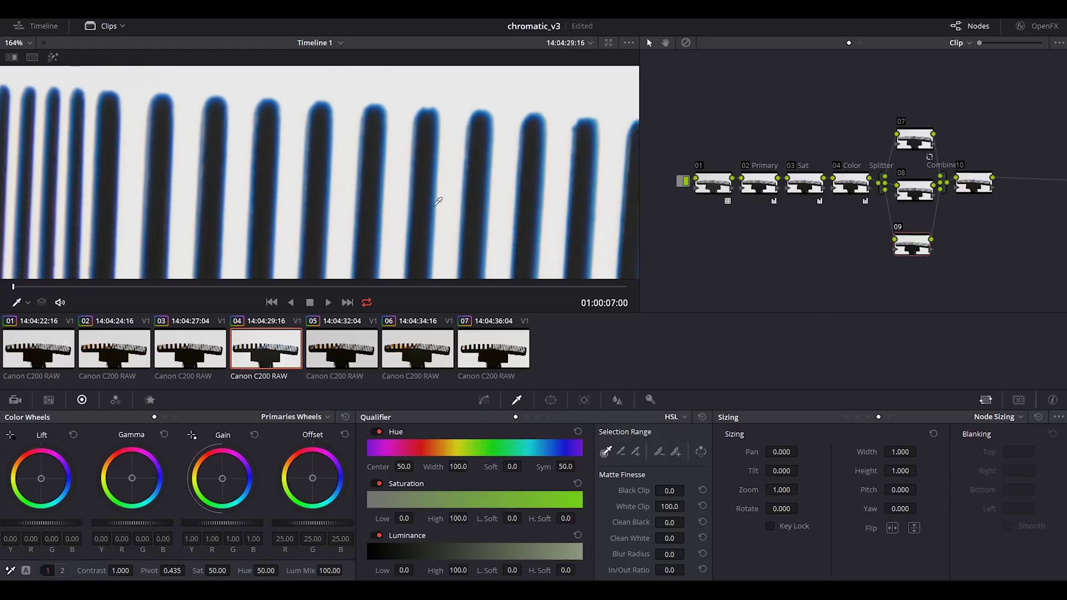
# Remove clip 04's channel-splitting nodes 07 to 10 with their splitter and combiner, and connect 04 Color directly to the output
pyautogui.moveTo(875, 114); pyautogui.dragTo(994, 279)
pyautogui.press('Delete')
pyautogui.moveTo(898, 255); pyautogui.dragTo(805, 252)
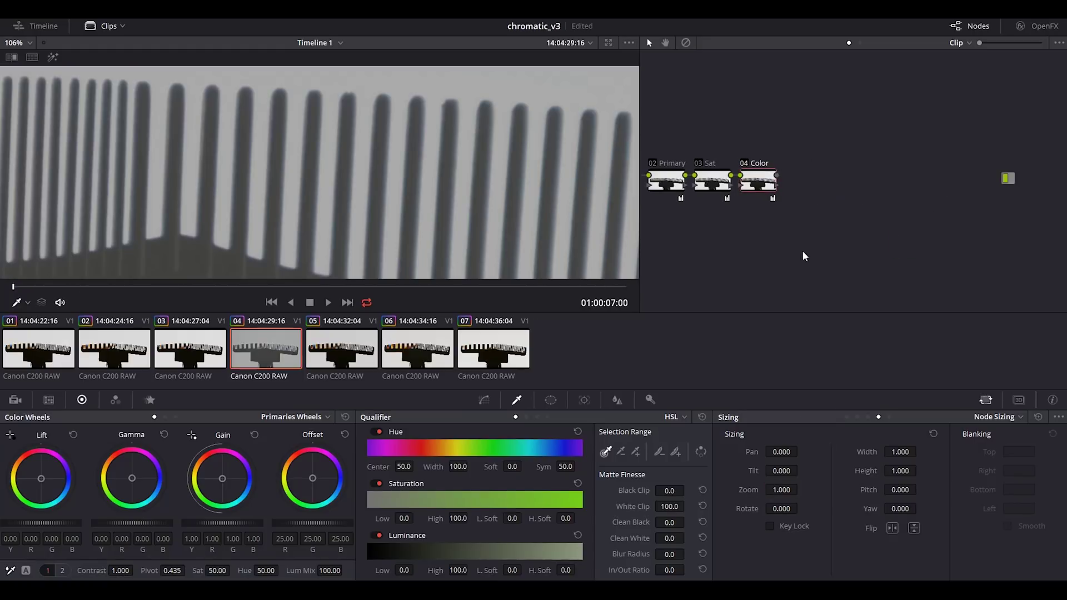
pyautogui.moveTo(777, 175); pyautogui.dragTo(1005, 178)
pyautogui.click(249, 362)
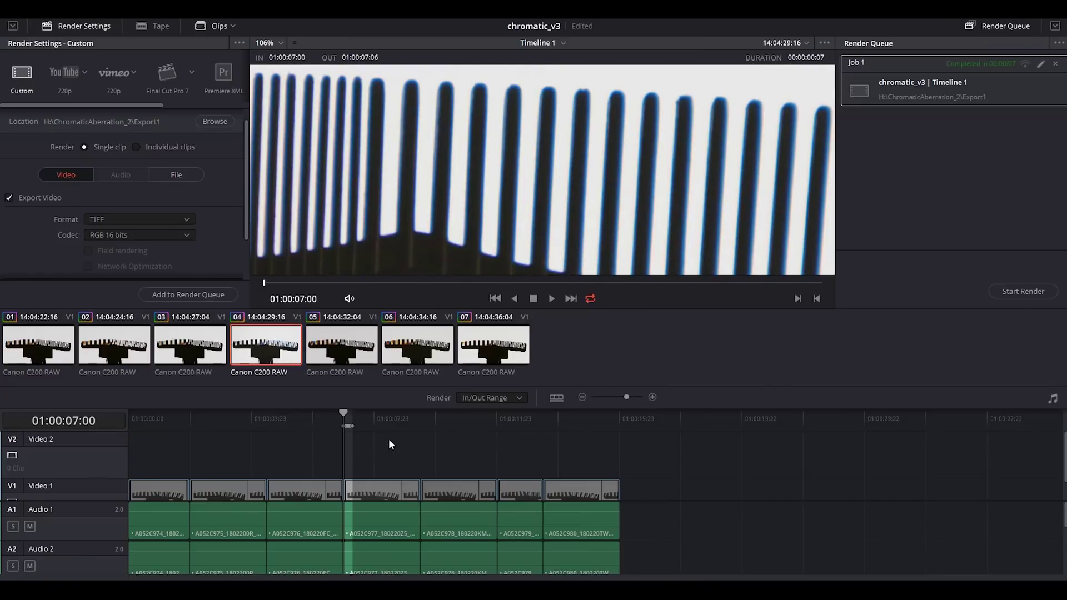
# Check the render range at clip 04's start, then switch to Lightroom and import the seven exported TIFFs for developing
pyautogui.click(653, 397)
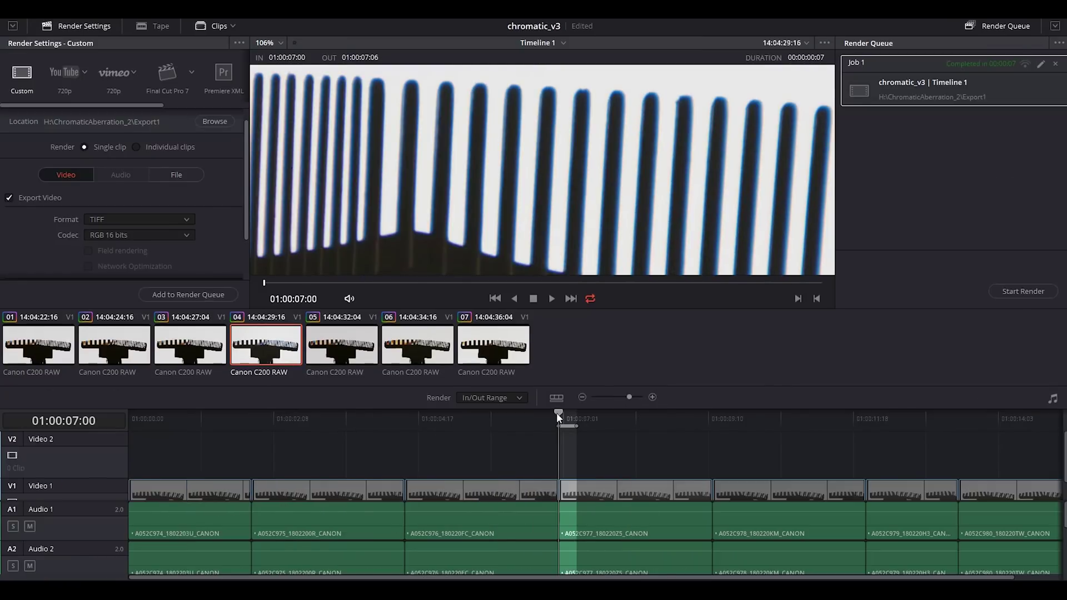
pyautogui.moveTo(564, 413); pyautogui.dragTo(562, 412)
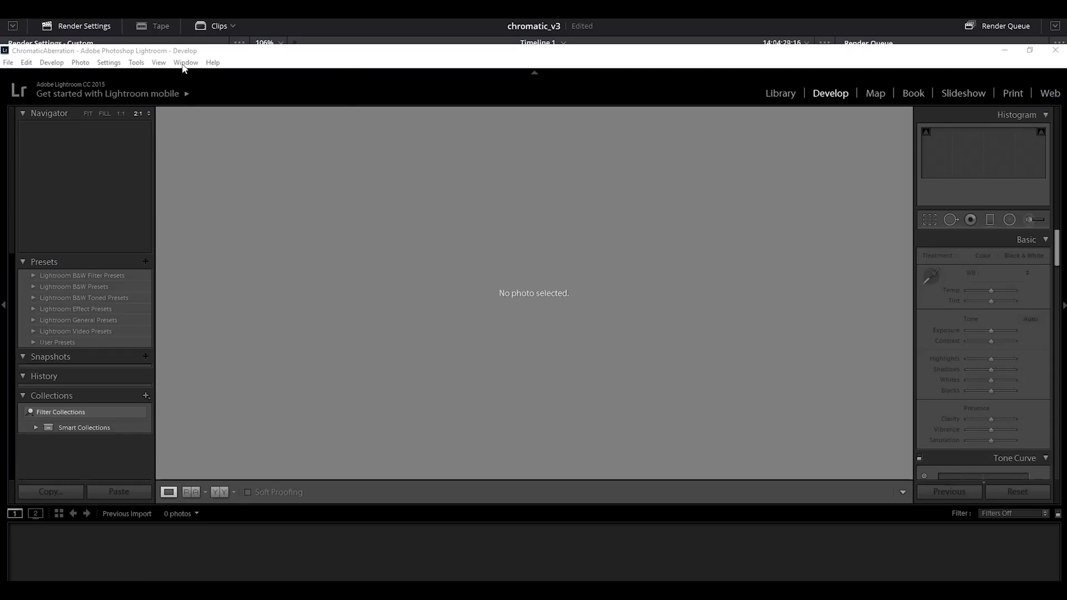
pyautogui.click(185, 62)
pyautogui.click(200, 186)
pyautogui.hotkey('ctrl', 'shift', 'i')
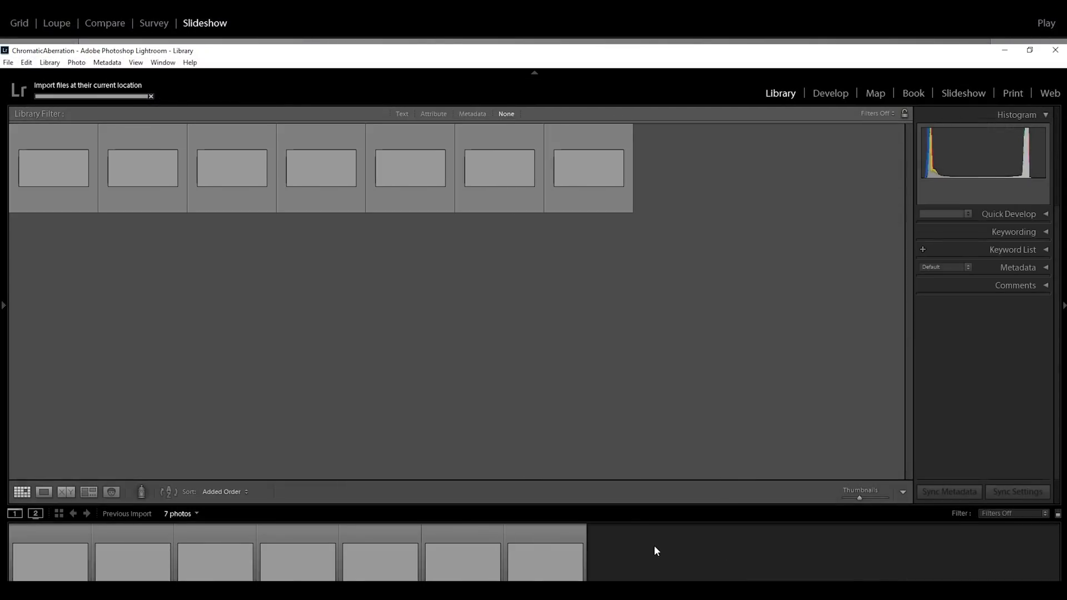
pyautogui.press('d')
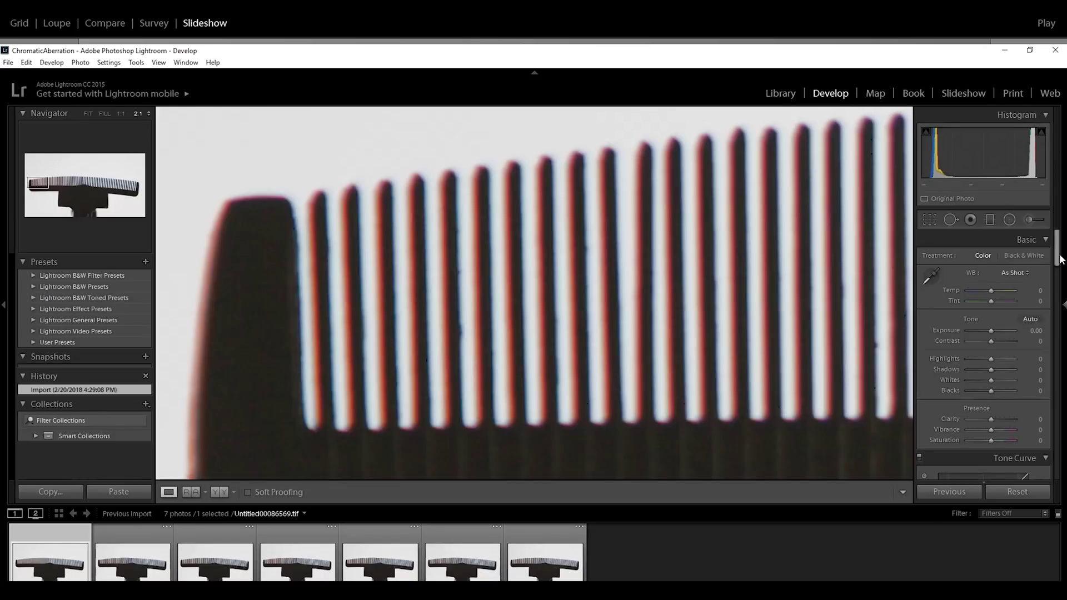
# Enable Remove Chromatic Aberration in the first TIFF's lens profile corrections, comparing the image with and without it
pyautogui.click(1062, 260)
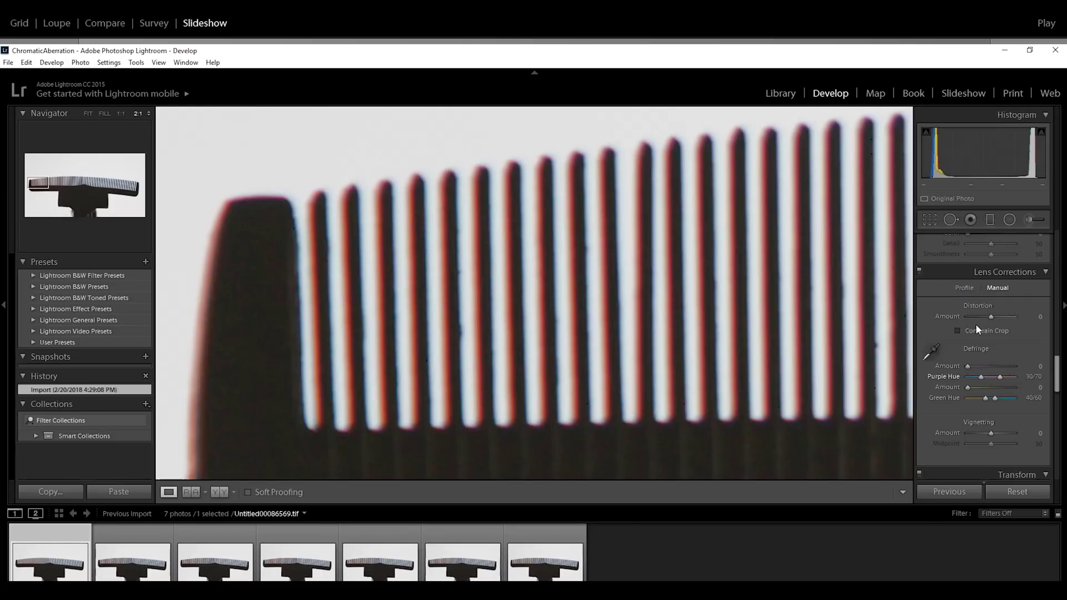
pyautogui.click(964, 288)
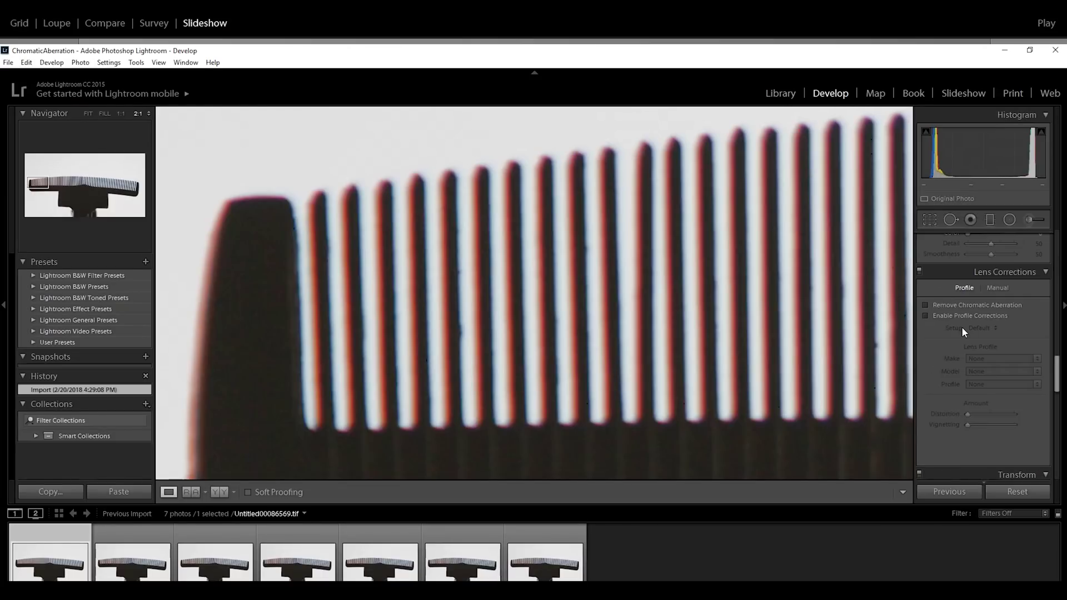
pyautogui.click(925, 305)
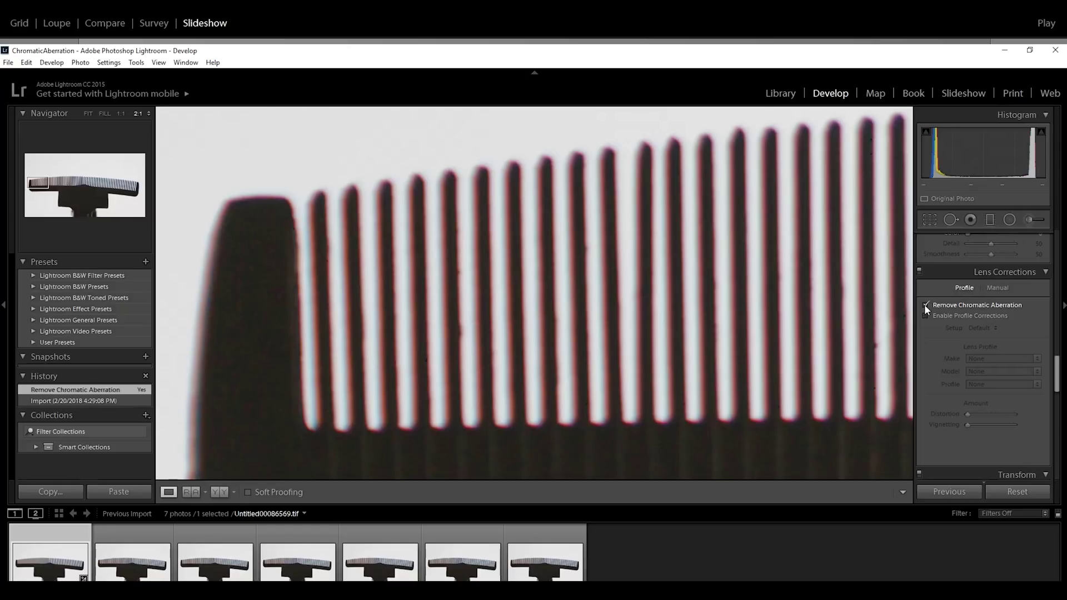
pyautogui.click(925, 305)
pyautogui.click(925, 305)
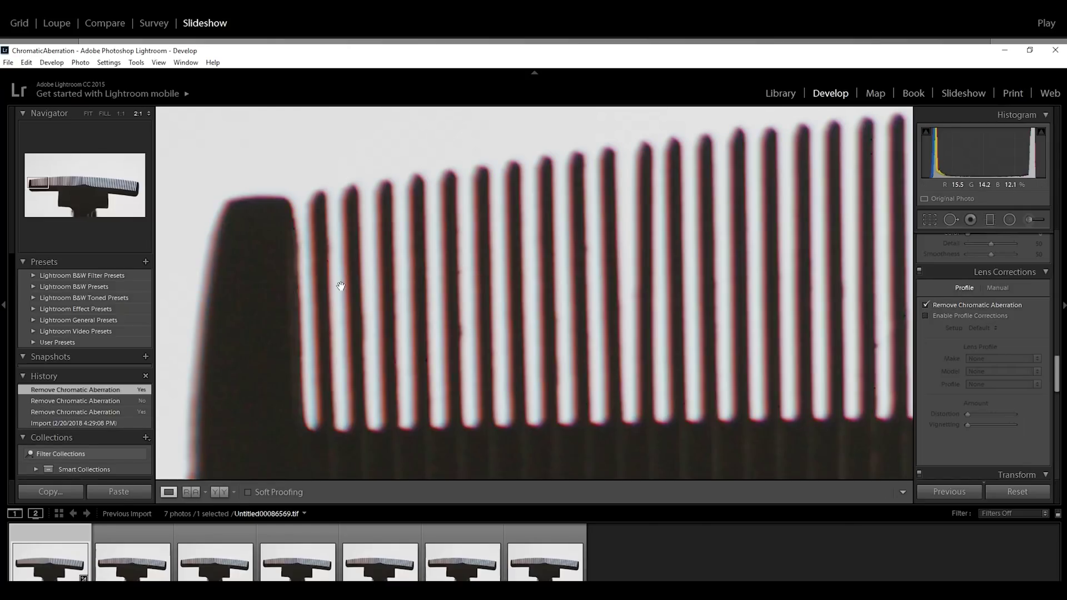
# Sample the blue fringe on the comb's widely spaced teeth with the Defringe color selector in the manual lens corrections
pyautogui.moveTo(551, 255); pyautogui.dragTo(145, 261)
pyautogui.moveTo(621, 228); pyautogui.dragTo(69, 320)
pyautogui.moveTo(427, 279); pyautogui.dragTo(161, 254)
pyautogui.moveTo(631, 248); pyautogui.dragTo(329, 250)
pyautogui.moveTo(546, 245); pyautogui.dragTo(302, 238)
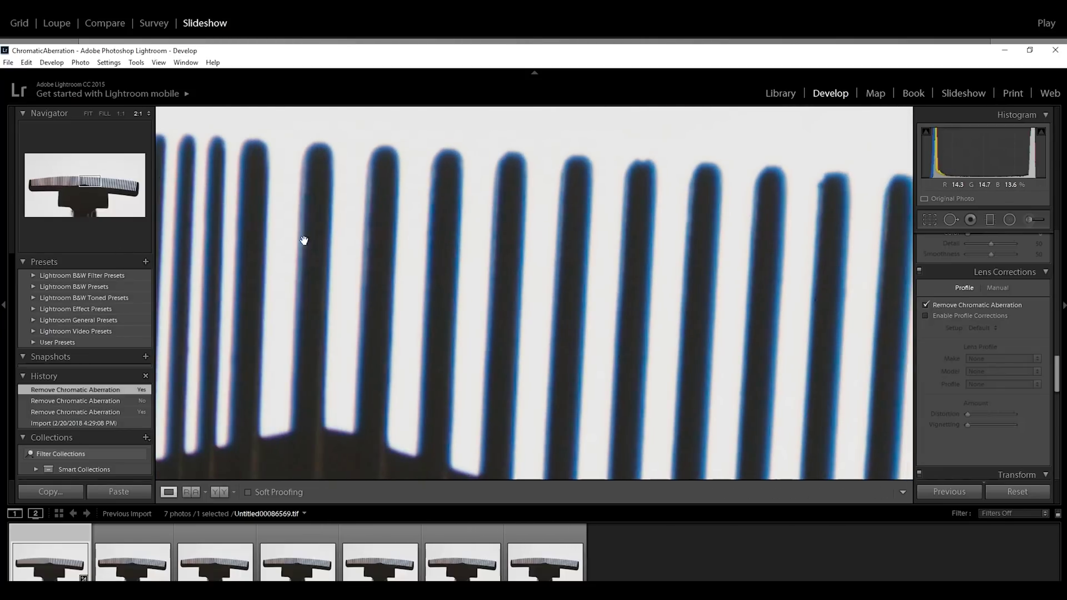
pyautogui.moveTo(492, 261); pyautogui.dragTo(406, 246)
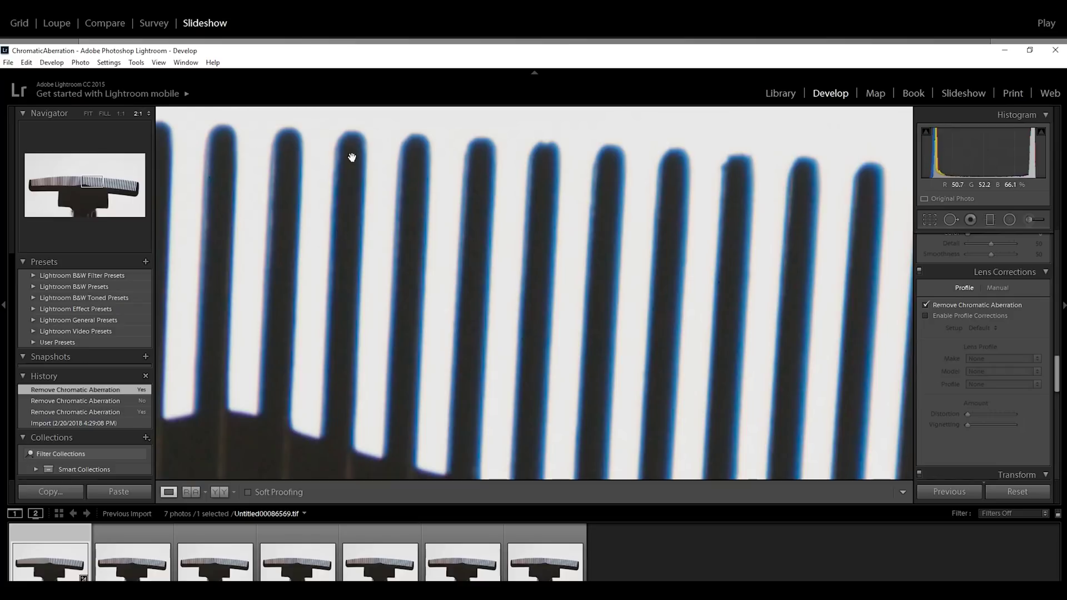
pyautogui.click(997, 288)
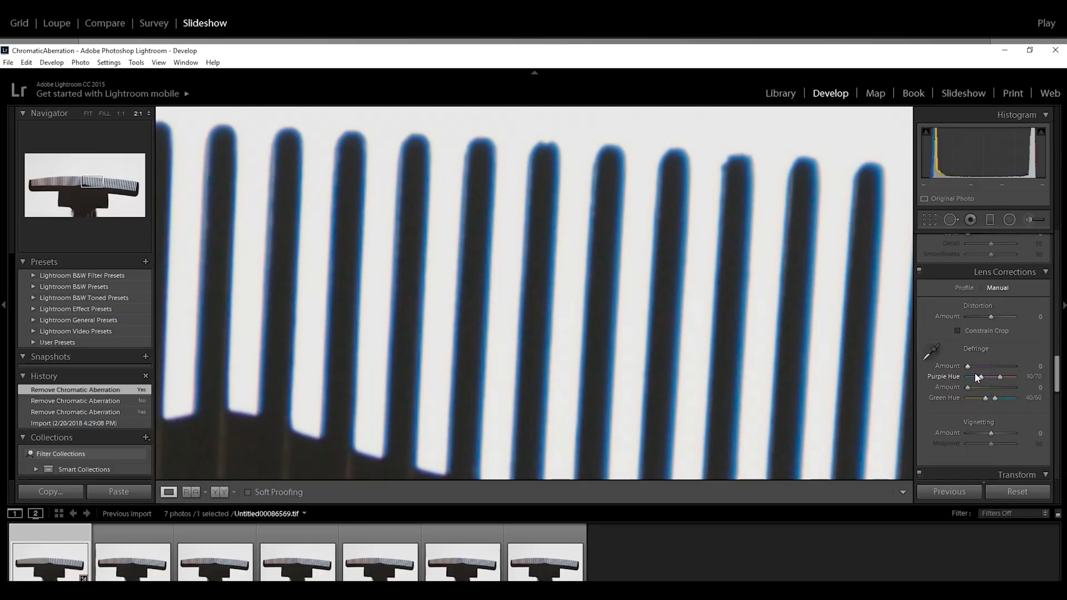
pyautogui.click(930, 354)
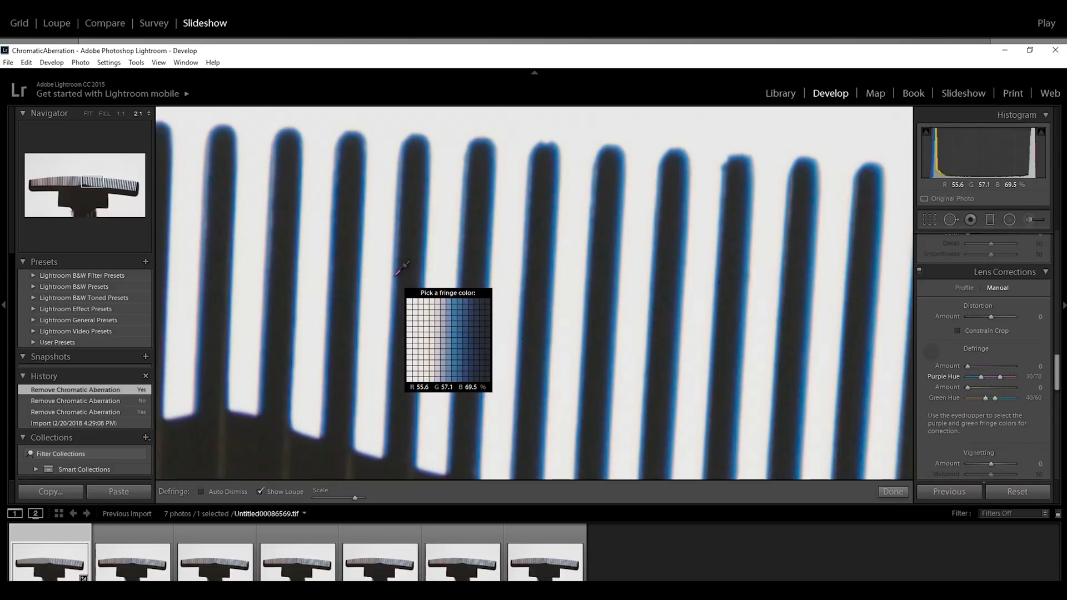
pyautogui.click(393, 277)
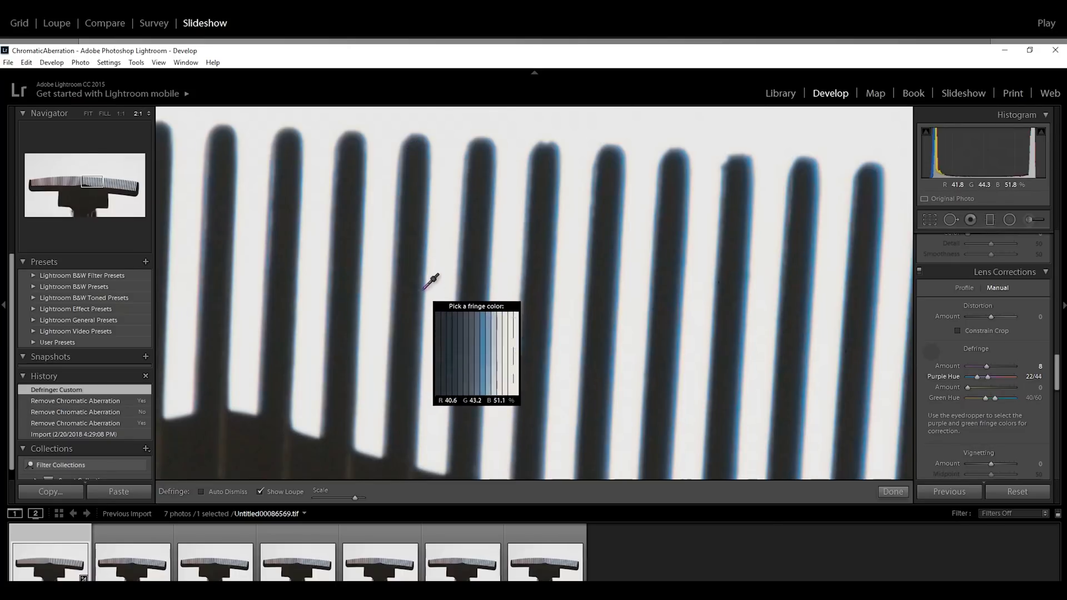
# Set the purple defringe amount to 15 and its hue range to 13/44, comparing the teeth with lens corrections off and on
pyautogui.moveTo(987, 367); pyautogui.dragTo(1002, 365)
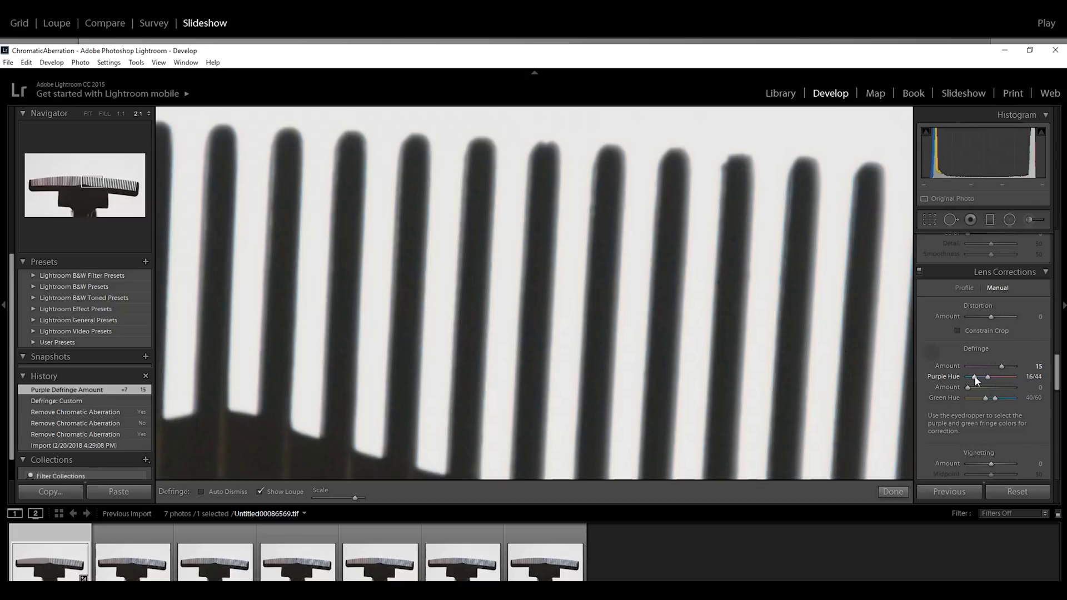
pyautogui.moveTo(978, 378); pyautogui.dragTo(976, 382)
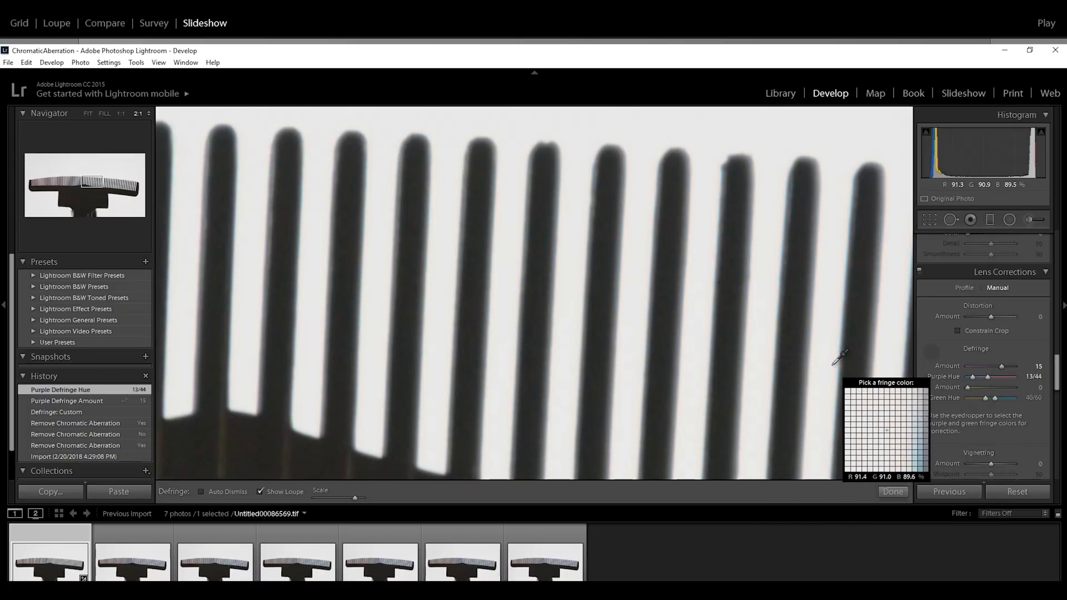
pyautogui.scroll(-5, 833, 366)
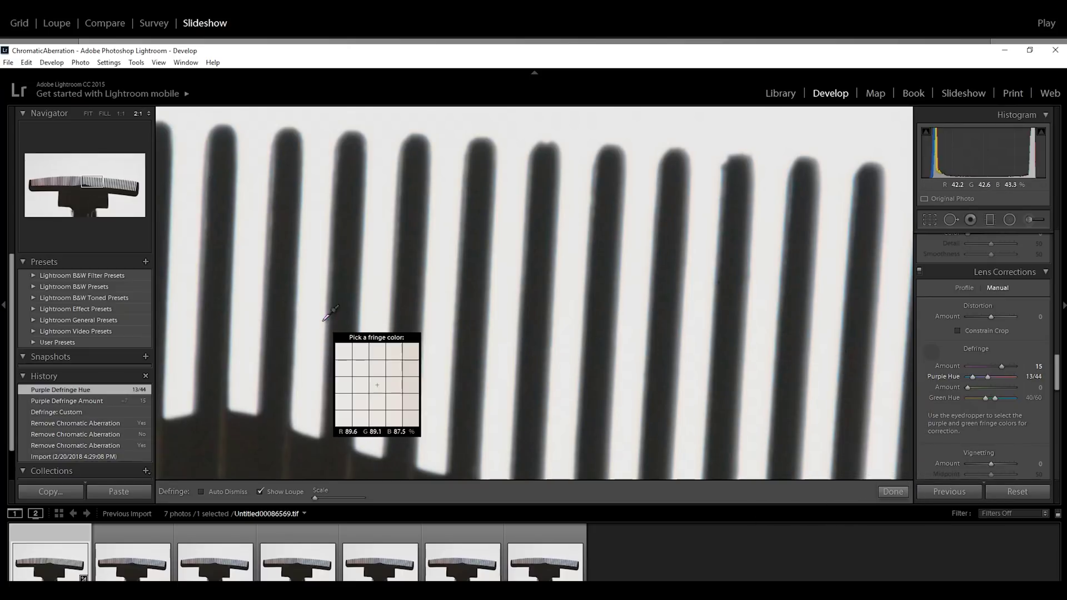
pyautogui.click(920, 270)
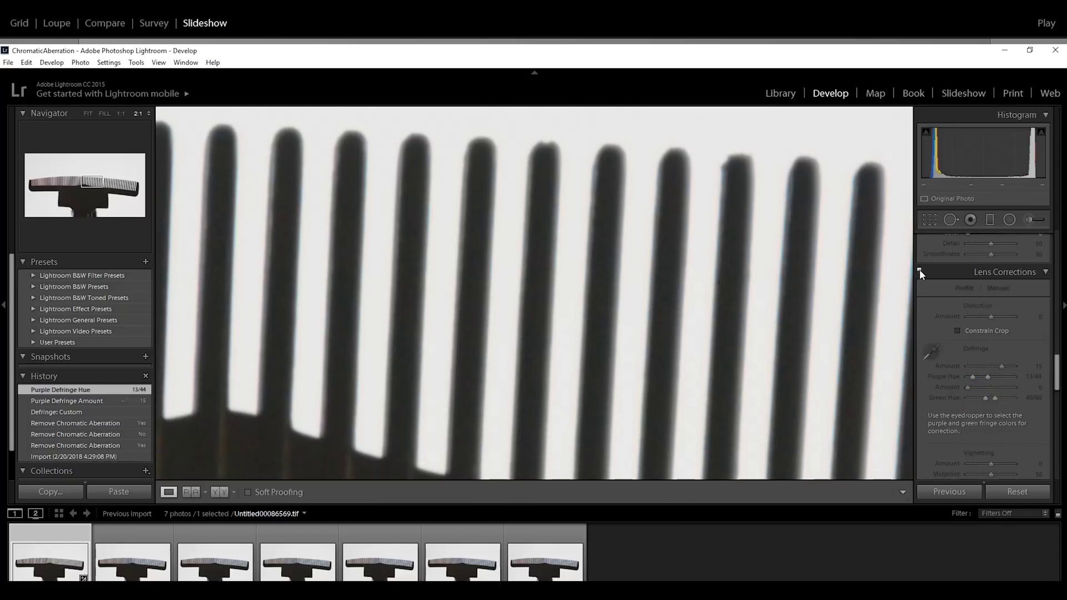
pyautogui.click(919, 270)
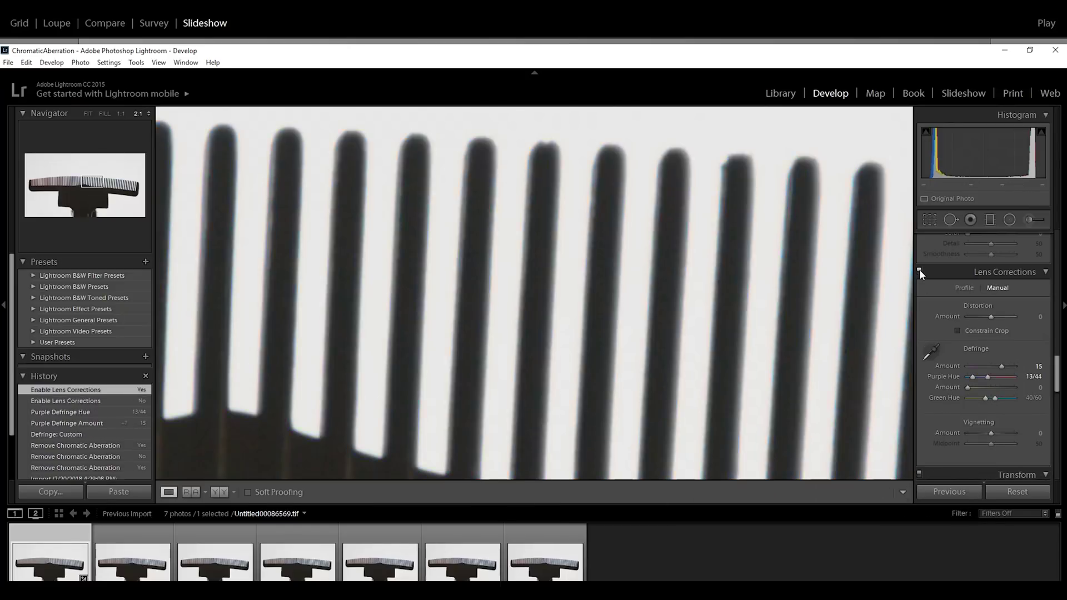
# Try an adjustment brush stroke with Saturation -100 along the color-fringed lower edge of the comb's dark support
pyautogui.click(419, 269)
pyautogui.click(416, 420)
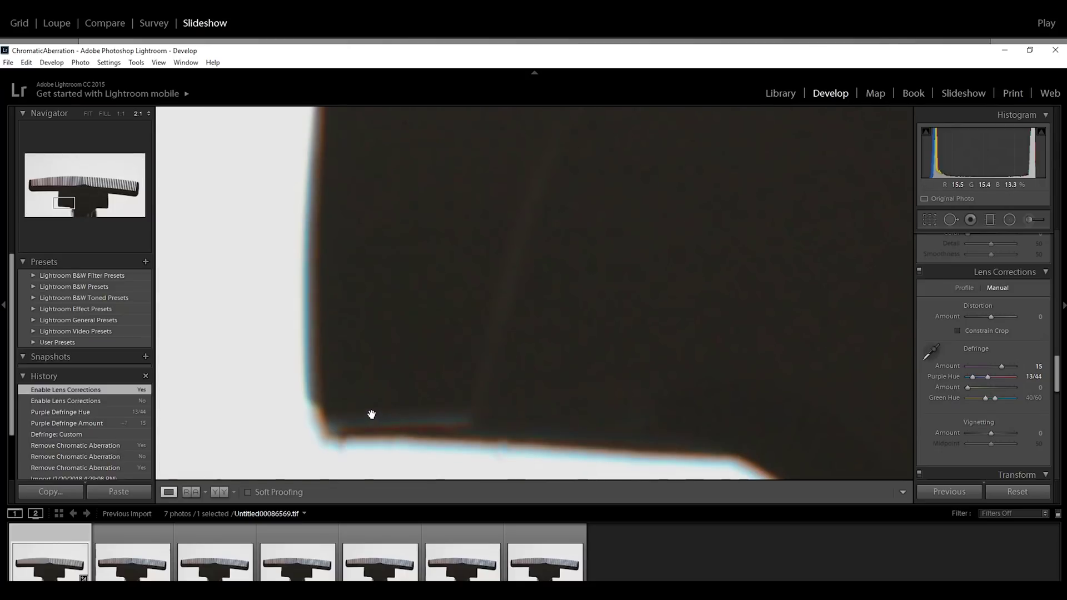
pyautogui.moveTo(369, 415); pyautogui.dragTo(276, 300)
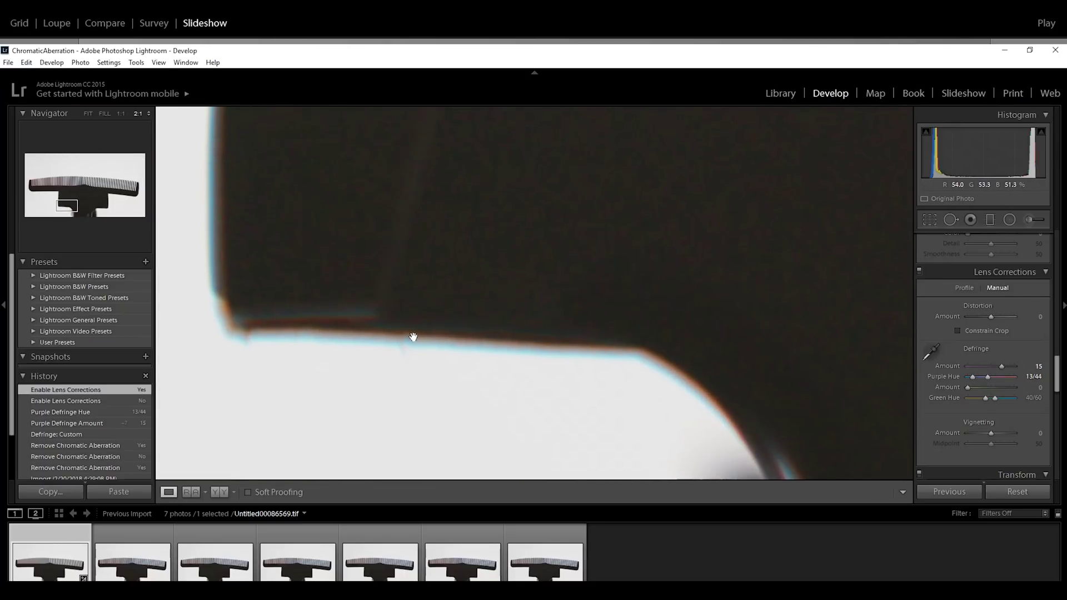
pyautogui.click(1033, 220)
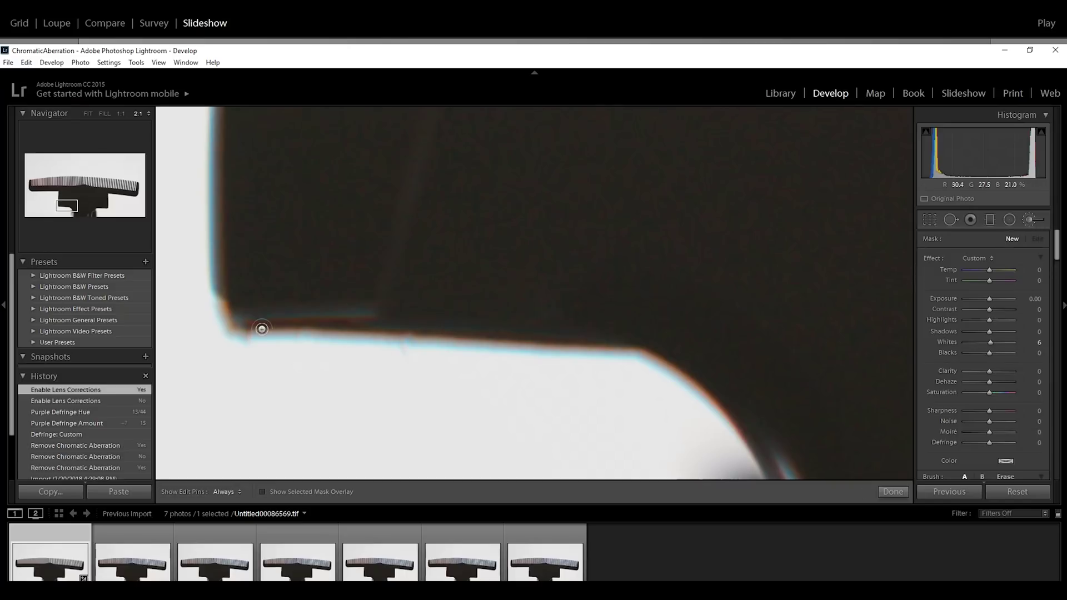
pyautogui.moveTo(245, 335)
pyautogui.mouseDown()
pyautogui.moveTo(553, 346)
pyautogui.moveTo(653, 363)
pyautogui.mouseUp()
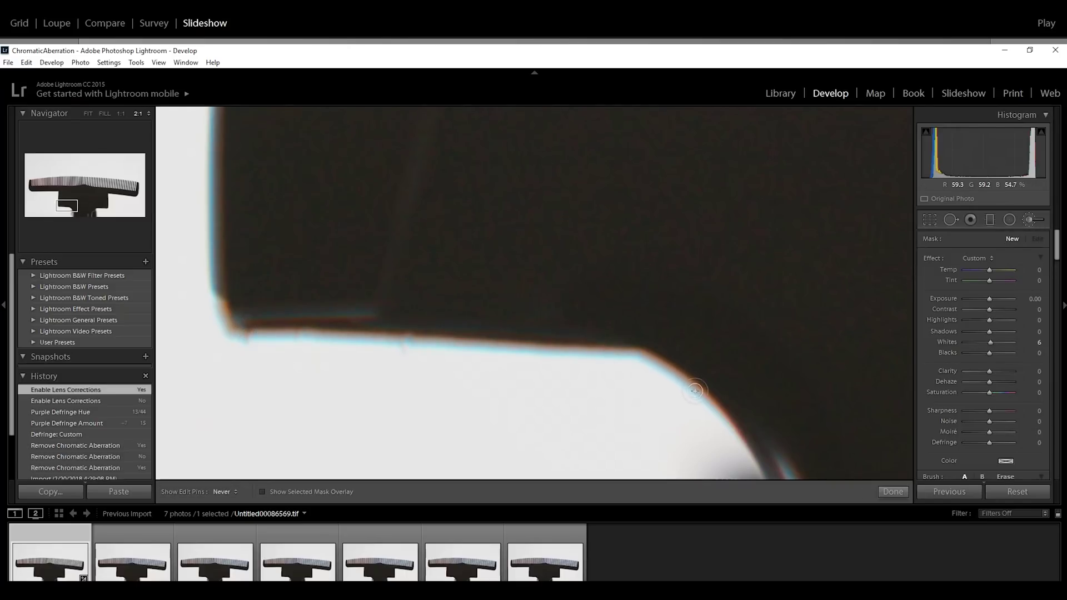
pyautogui.moveTo(748, 464); pyautogui.dragTo(756, 449)
pyautogui.press('h')
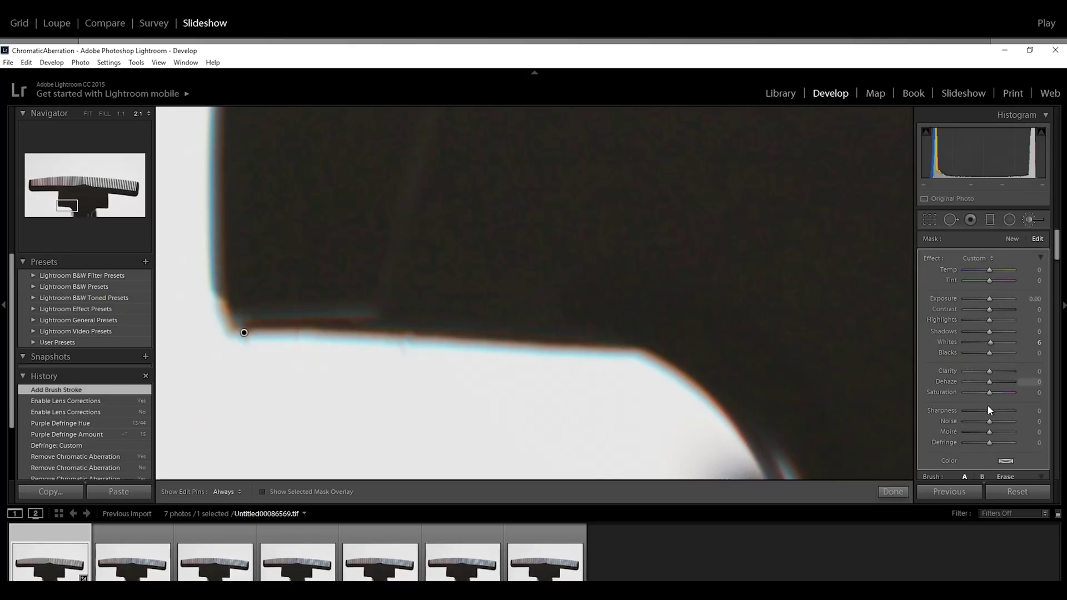
pyautogui.moveTo(990, 393); pyautogui.dragTo(954, 394)
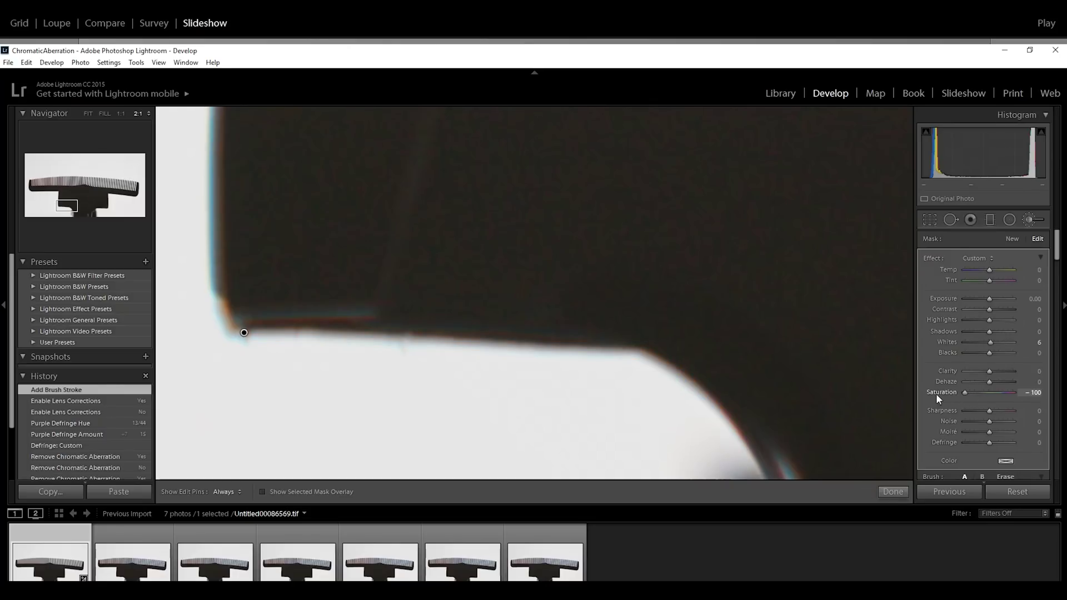
# Brush more of the support's lower edge, corner and vertical side with the desaturating adjustment, and delete that brush adjustment
pyautogui.press('h')
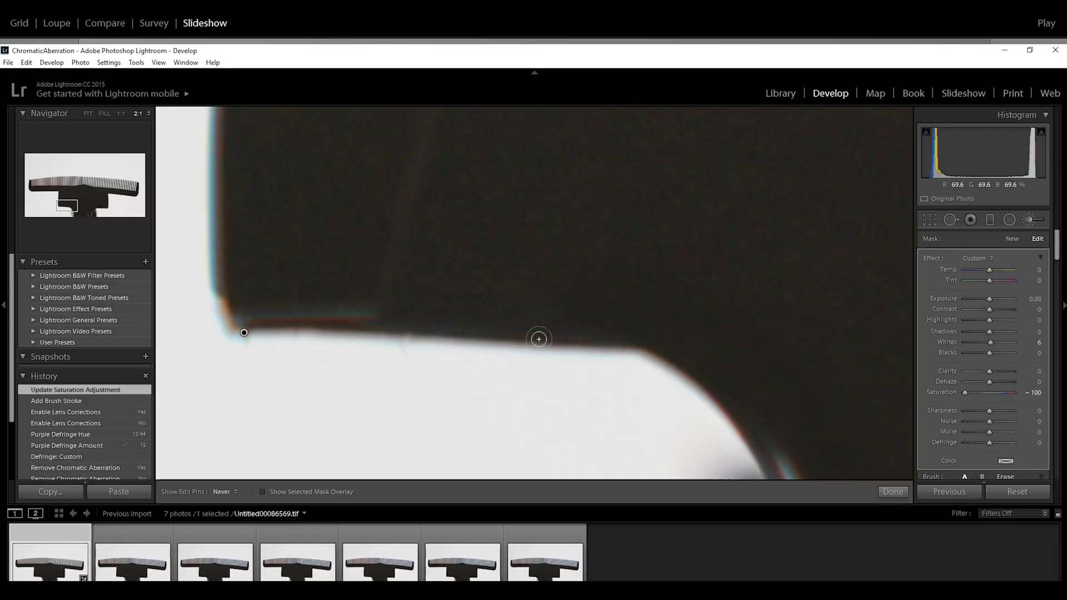
pyautogui.moveTo(555, 337)
pyautogui.mouseDown()
pyautogui.moveTo(534, 336)
pyautogui.moveTo(639, 351)
pyautogui.moveTo(671, 368)
pyautogui.moveTo(763, 468)
pyautogui.mouseUp()
pyautogui.press('h')
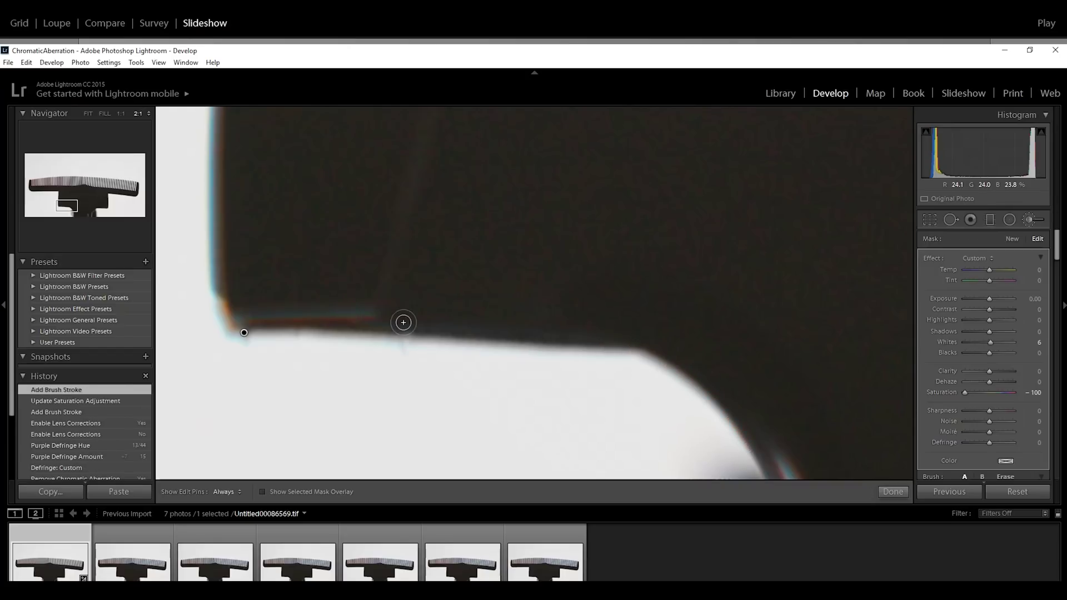
pyautogui.moveTo(284, 317)
pyautogui.mouseDown()
pyautogui.moveTo(261, 317)
pyautogui.moveTo(356, 316)
pyautogui.moveTo(261, 310)
pyautogui.moveTo(247, 316)
pyautogui.moveTo(263, 323)
pyautogui.moveTo(241, 323)
pyautogui.moveTo(271, 337)
pyautogui.moveTo(241, 333)
pyautogui.moveTo(228, 294)
pyautogui.moveTo(234, 329)
pyautogui.moveTo(216, 251)
pyautogui.moveTo(216, 293)
pyautogui.moveTo(216, 128)
pyautogui.mouseUp()
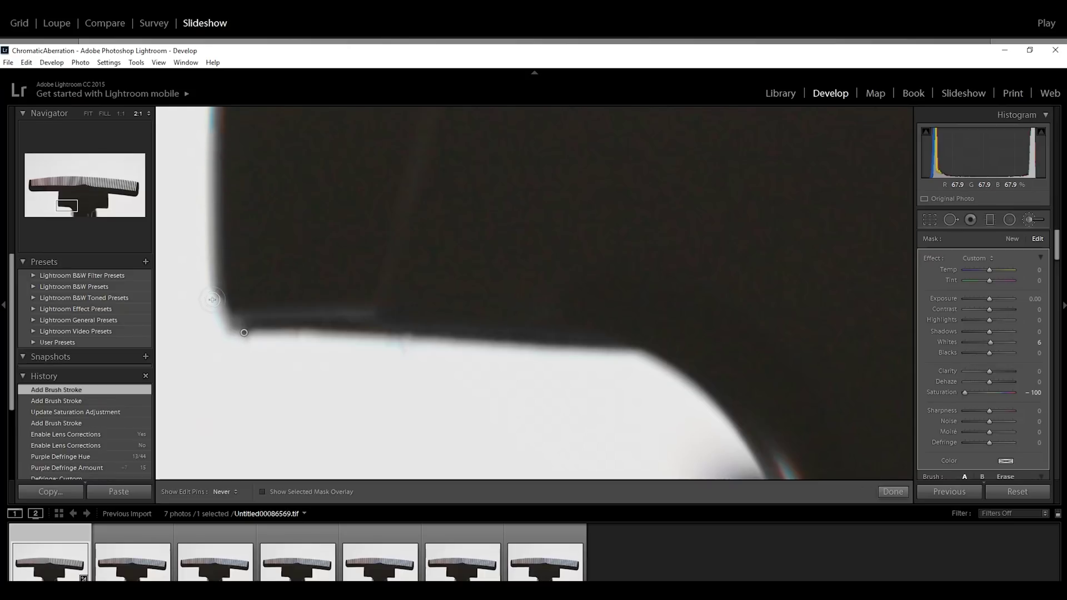
pyautogui.moveTo(212, 299); pyautogui.dragTo(377, 342)
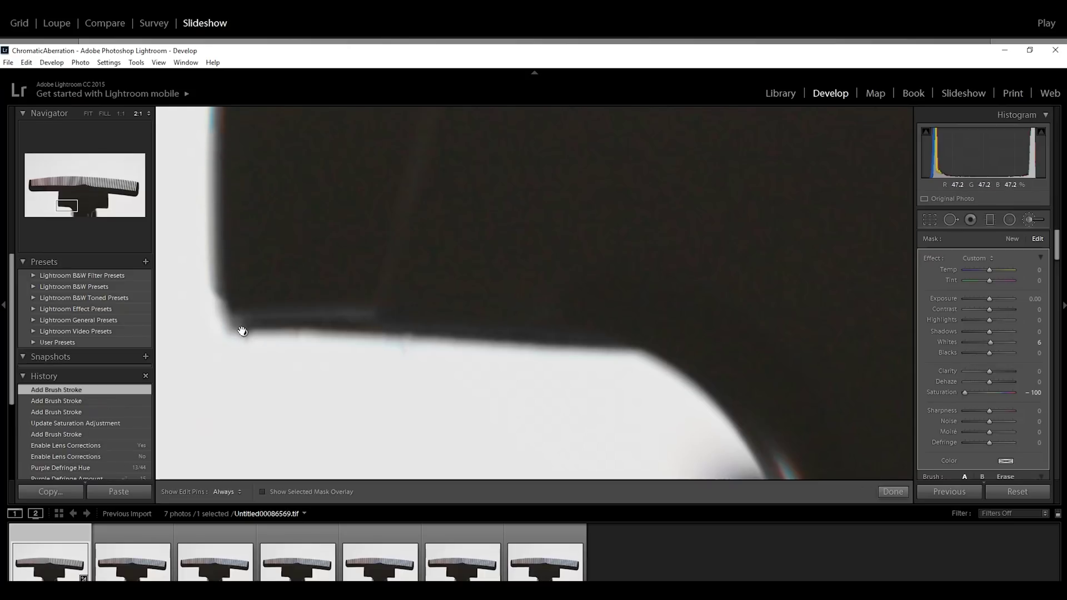
pyautogui.press('Delete')
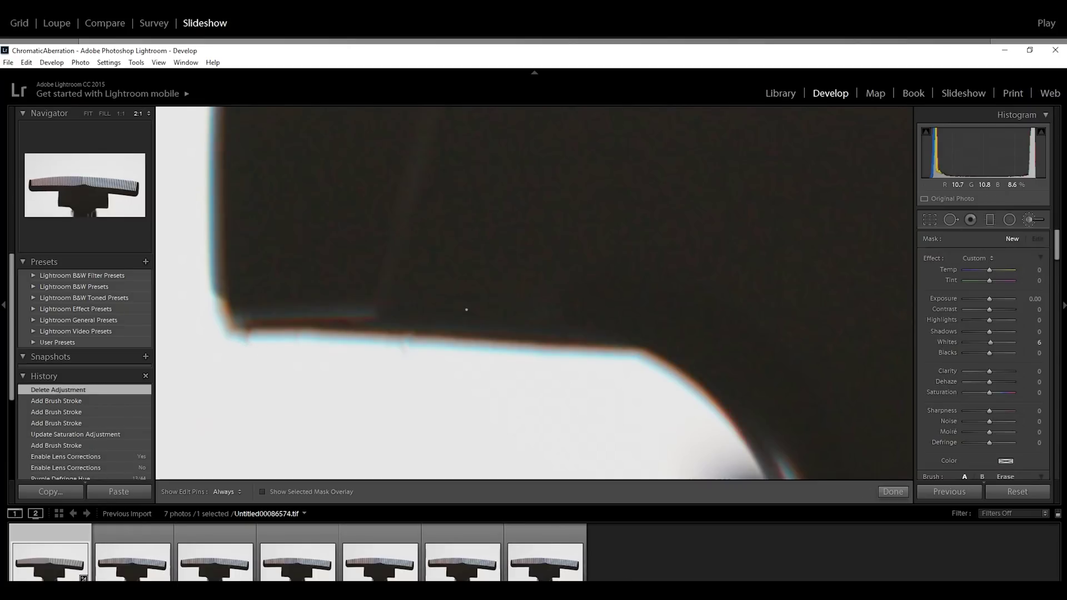
# Select all seven photos and synchronize every develop setting, including chromatic aberration correction, from the first one
pyautogui.press('k')
pyautogui.press('z')
pyautogui.keyDown('shift'); pyautogui.click(532, 564); pyautogui.keyUp('shift')
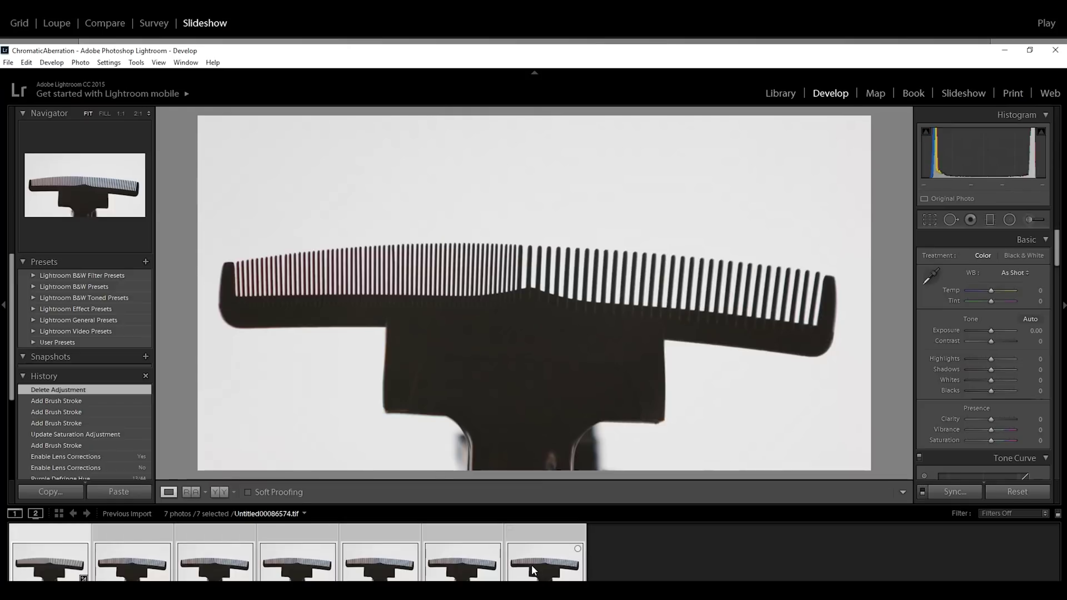
pyautogui.click(960, 493)
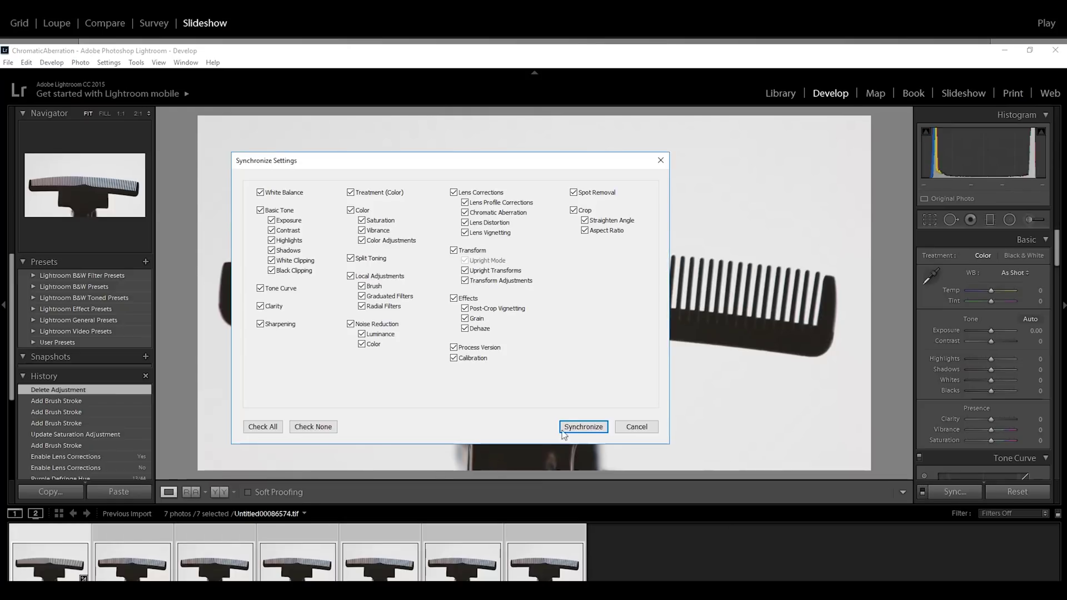
pyautogui.click(583, 427)
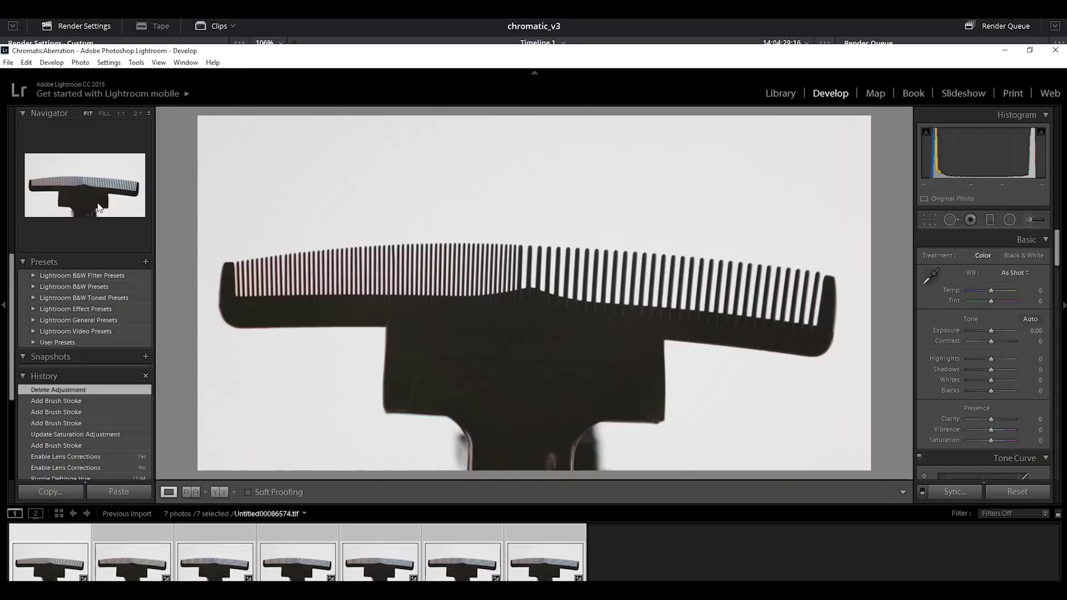
# Export the seven synchronized photos to the hard drive as 16-bit TIFFs in the Export2 folder
pyautogui.hotkey('ctrl', 'shift', 'e')
pyautogui.scroll(-10, 514, 266)
pyautogui.scroll(5, 498, 401)
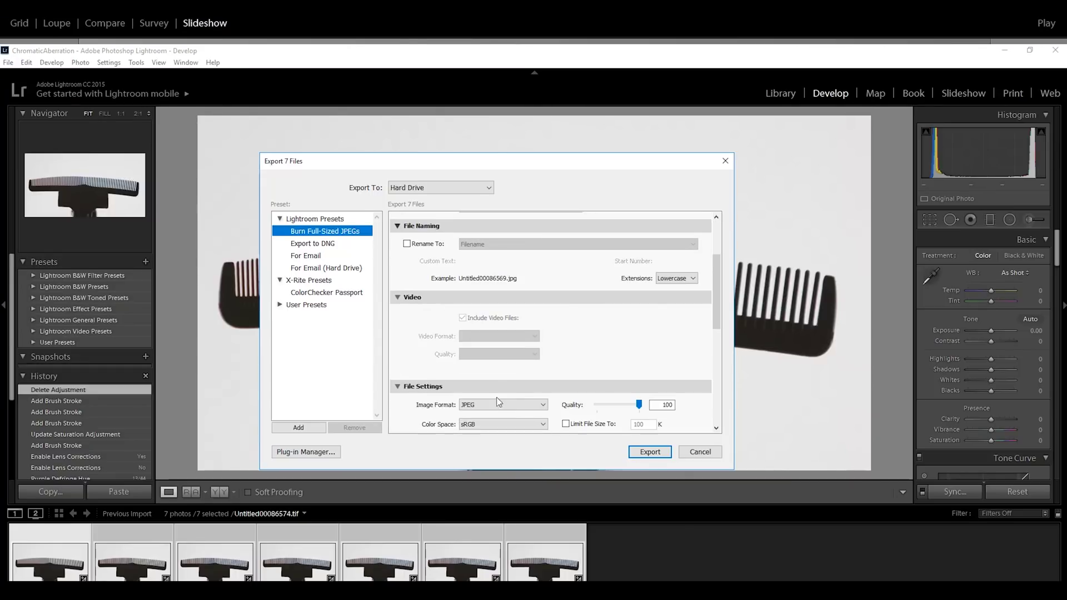
pyautogui.click(649, 451)
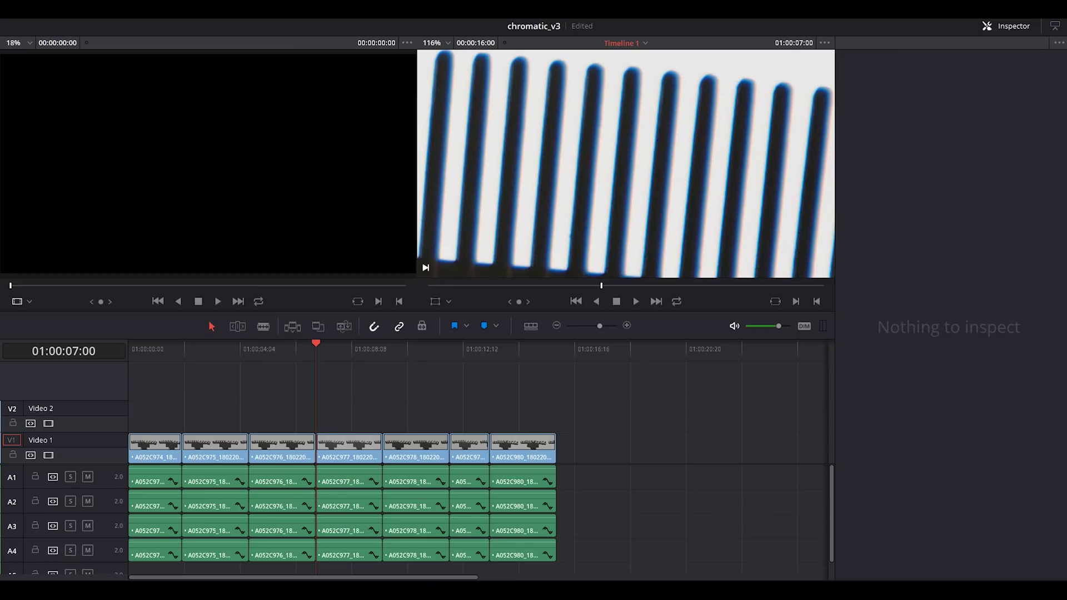
pyautogui.moveTo(209, 167); pyautogui.dragTo(322, 421)
pyautogui.click(322, 345)
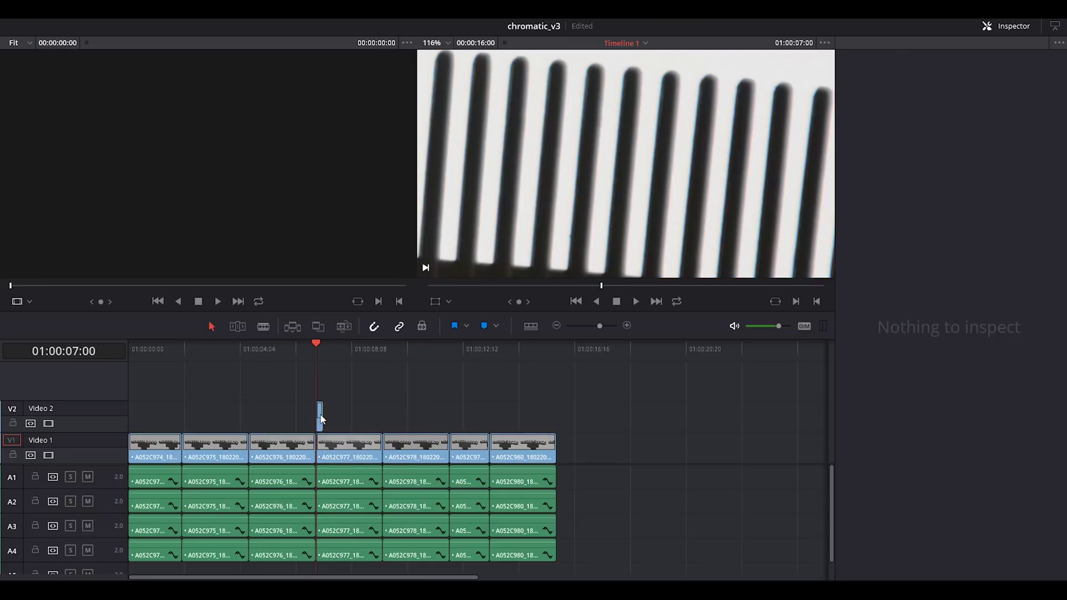
pyautogui.click(319, 417)
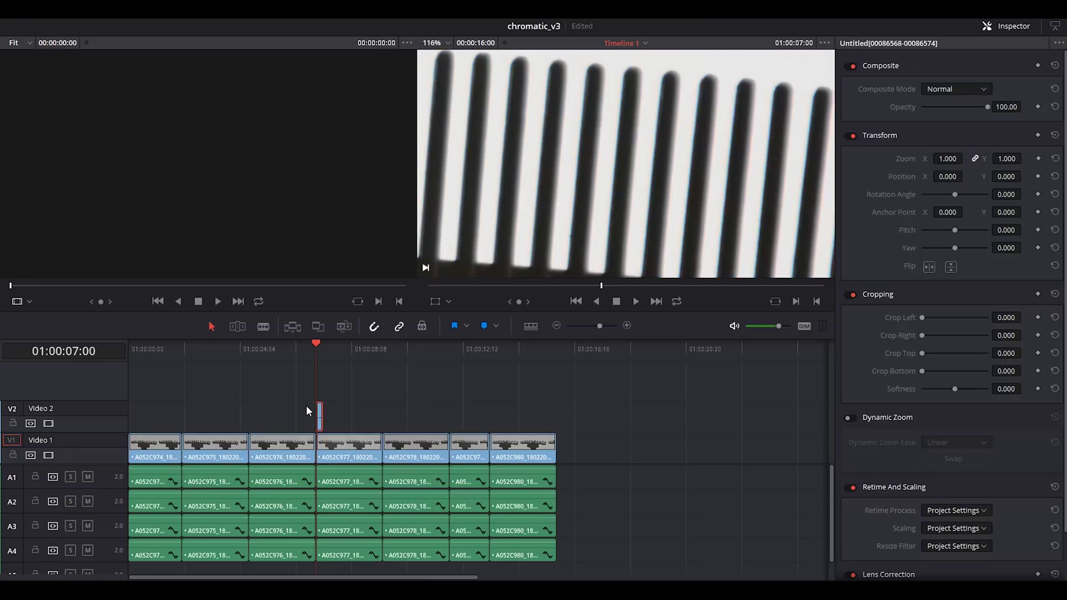
# Compare the defringed TIFF sequence with the original clip by hiding and showing Video 2, and inspect the comb's lower area
pyautogui.click(48, 423)
pyautogui.click(47, 424)
pyautogui.moveTo(556, 201); pyautogui.dragTo(667, 51)
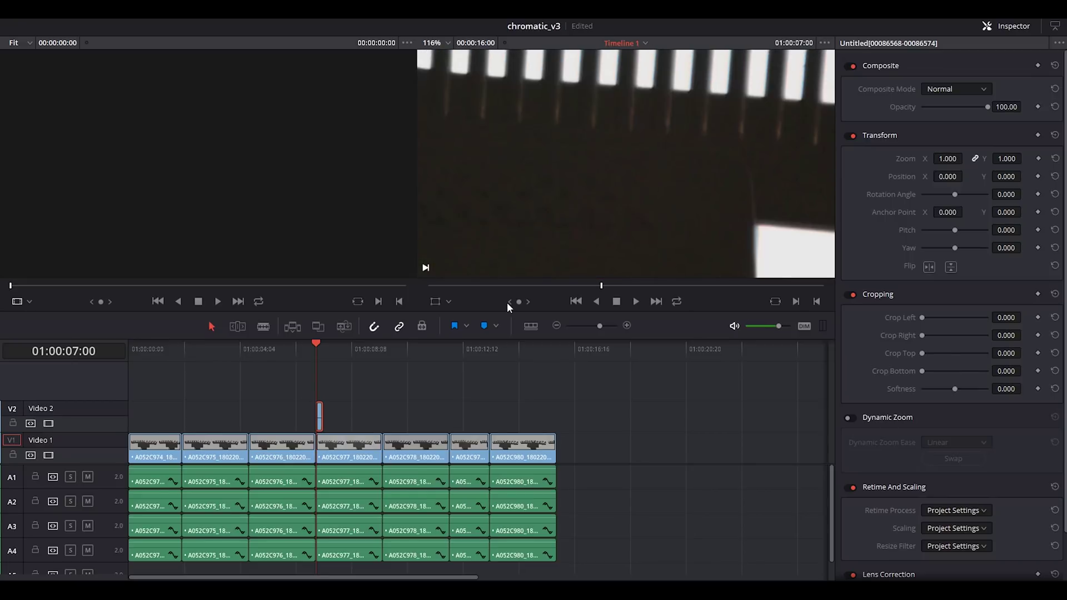